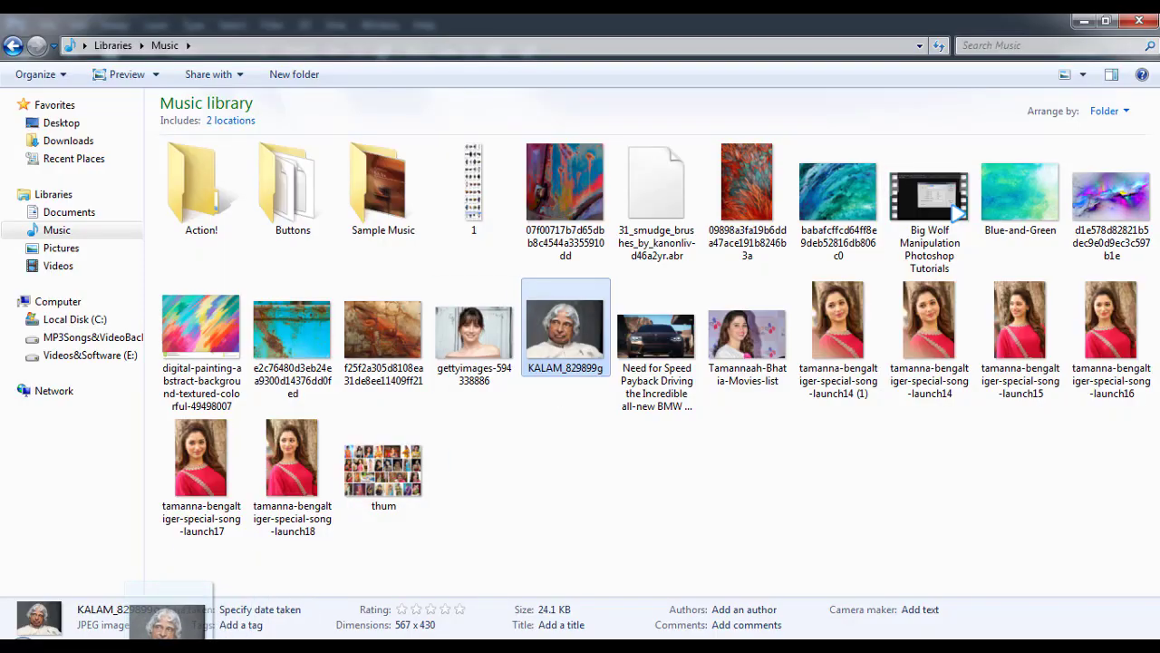
- Open KALAM_829899g.jpg and duplicate its Background layer as Background copy
drag(169, 612, 158, 603)
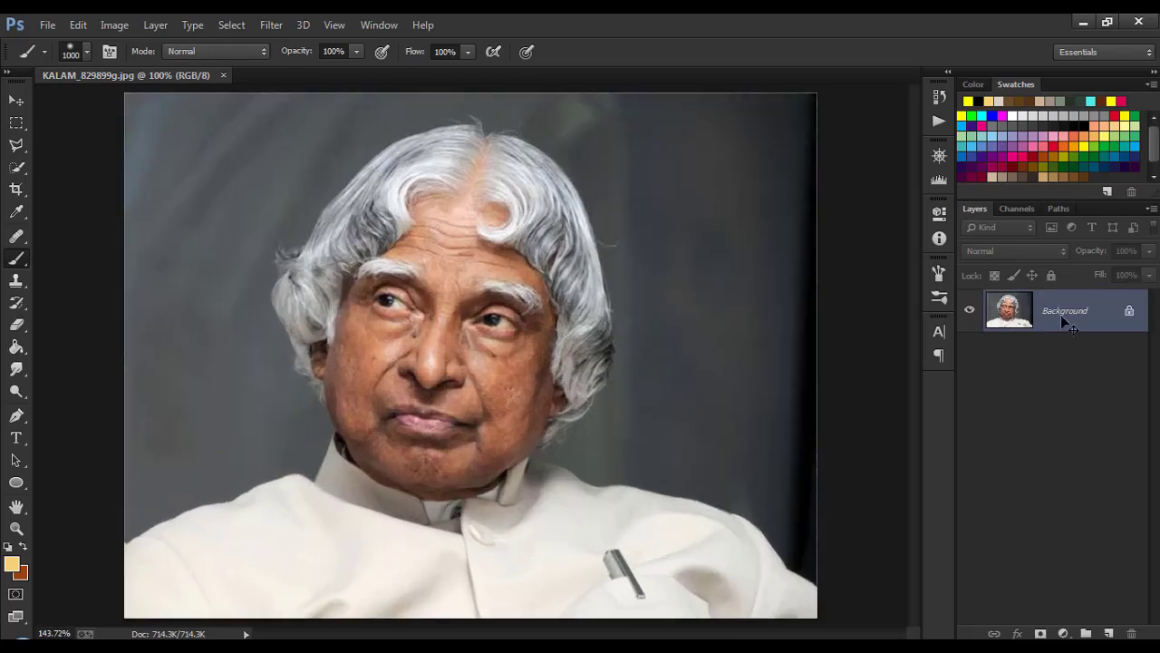
right_click(1060, 314)
click(1043, 359)
click(712, 208)
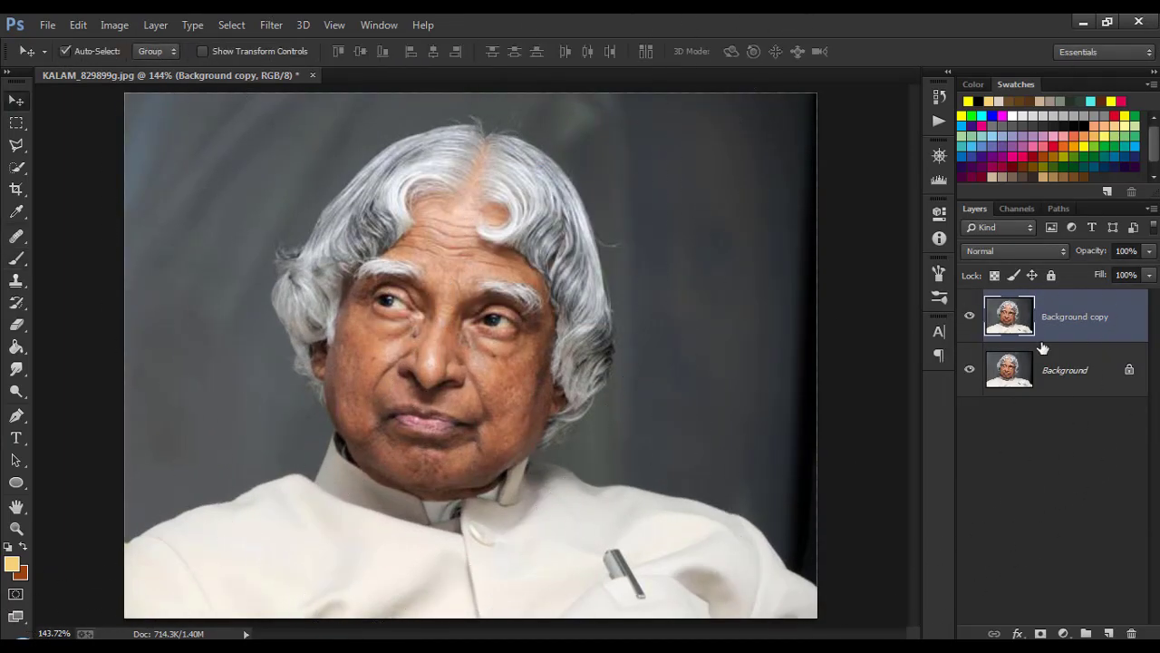
click(269, 24)
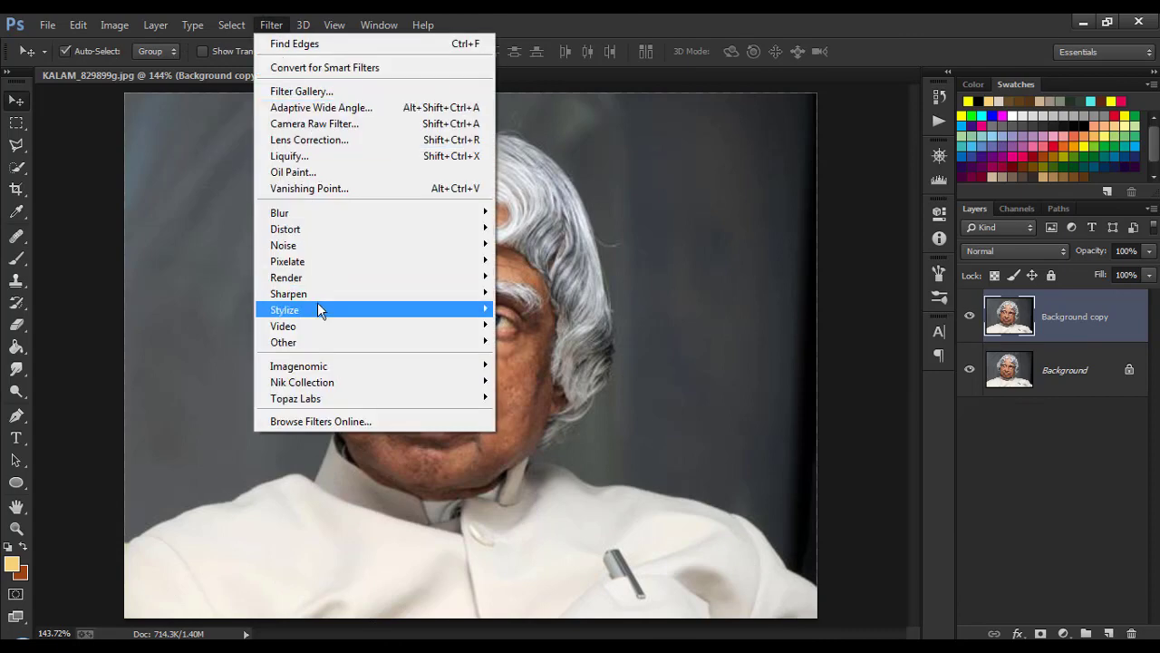
- Apply Topaz Simplify 4's Oil Painting II preset from the Painting collection to the portrait
click(514, 441)
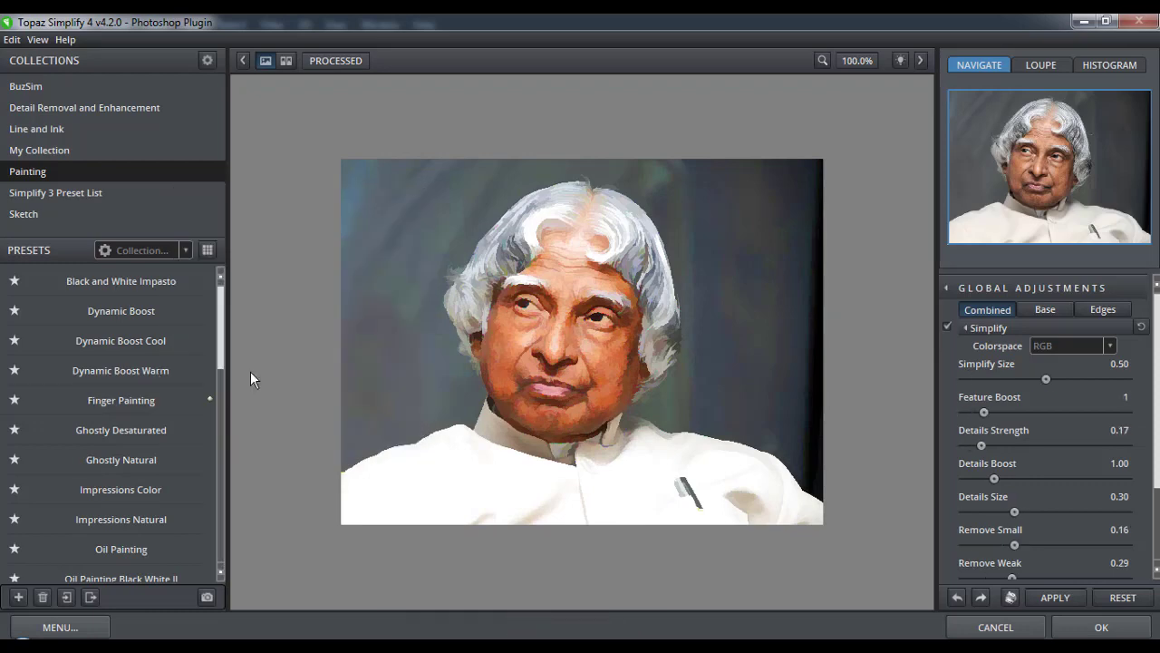
mouse_move(121, 399)
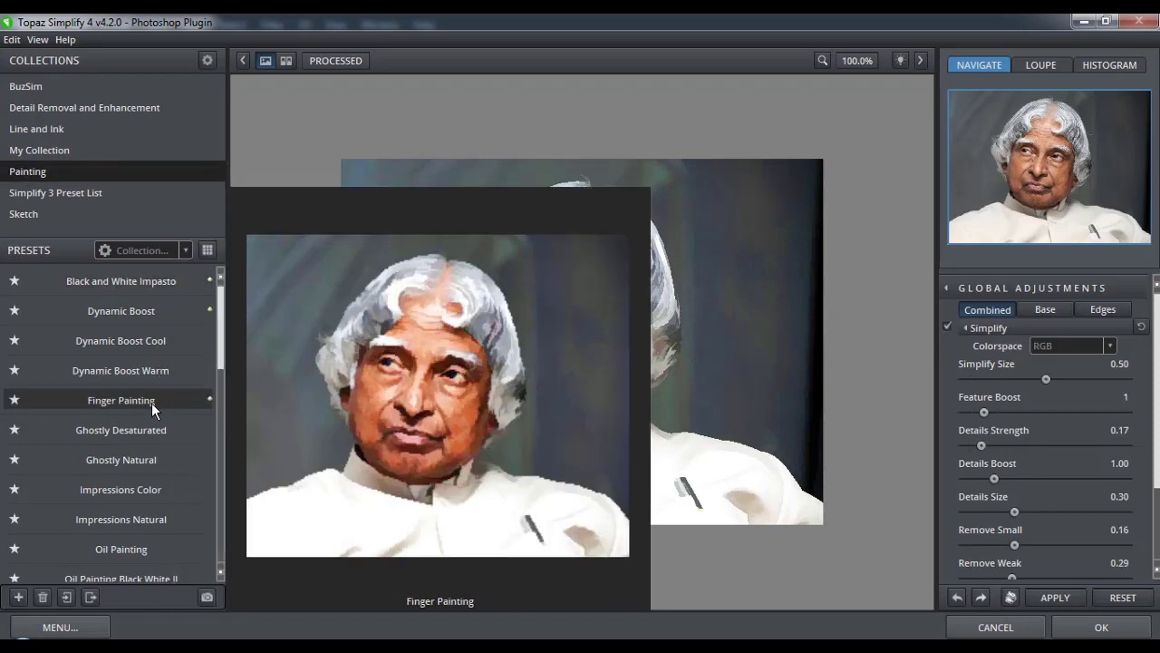
click(152, 401)
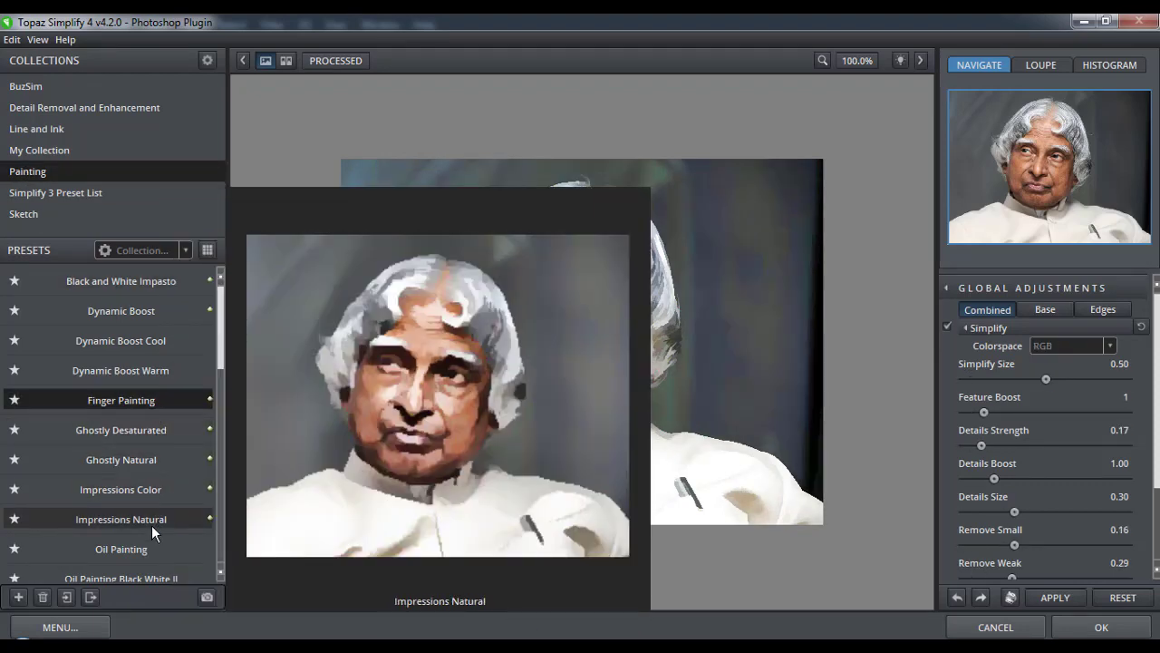
scroll(150, 496, down, 5)
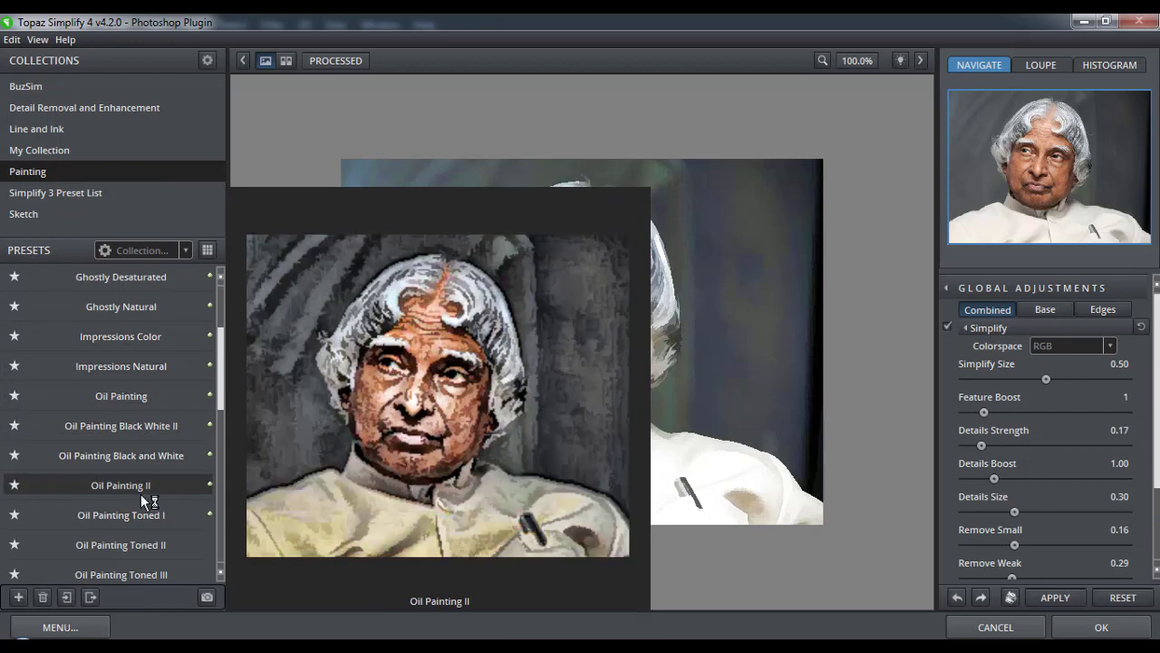
click(140, 490)
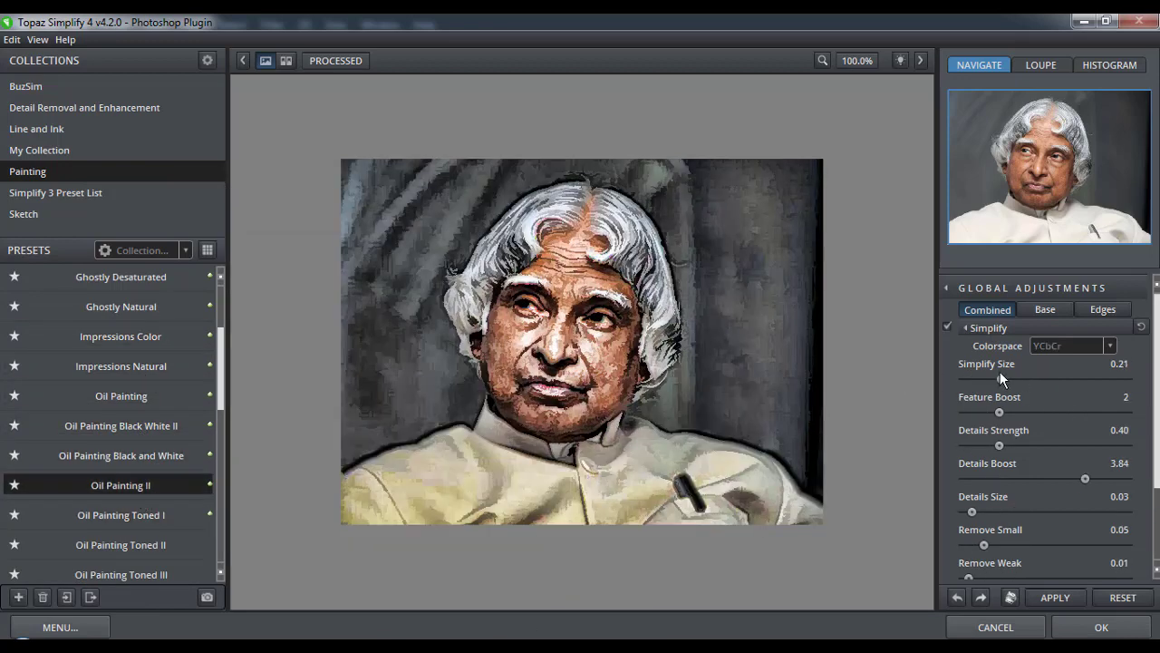
- Set Details Strength 0.44, Details Boost 1.07, Details Size 0.17, Remove Small 0.12, Remove Weak 0.23, and reduce Simplify Size
drag(1000, 380, 985, 379)
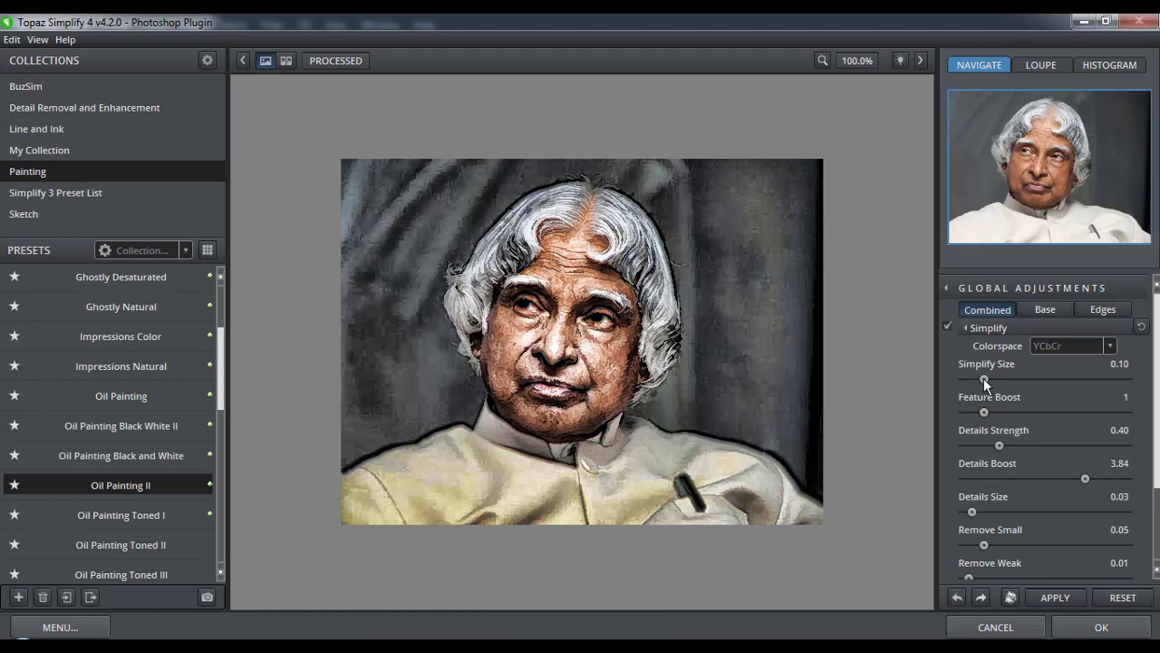
drag(986, 446, 1001, 447)
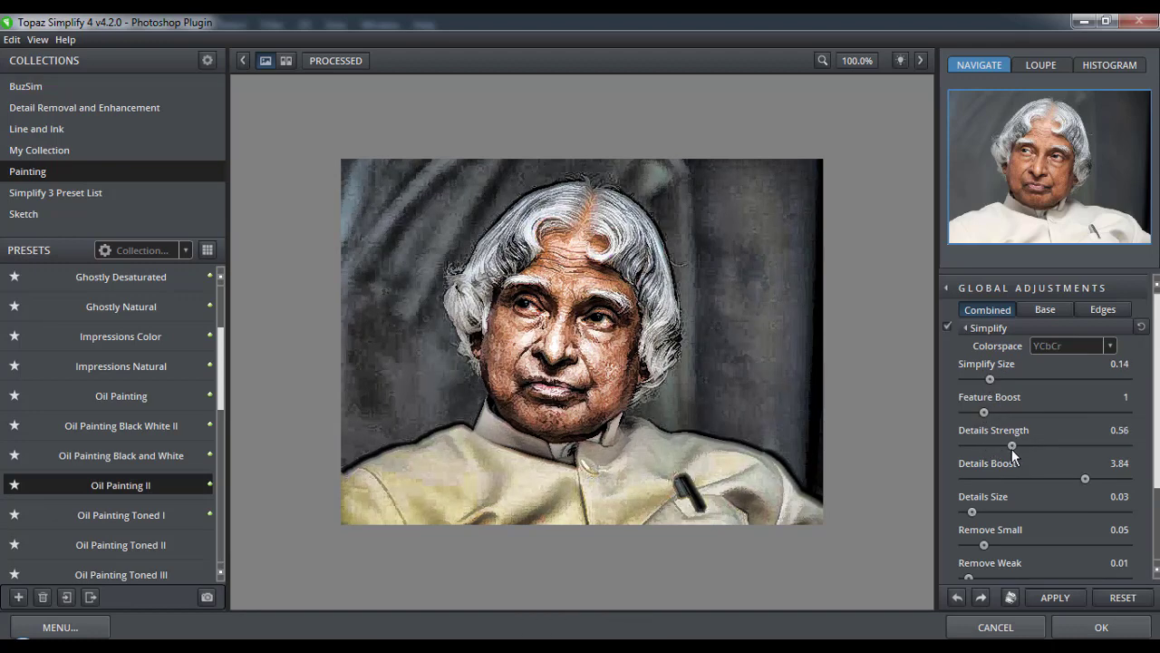
click(996, 478)
drag(972, 511, 994, 513)
click(1004, 571)
click(1003, 540)
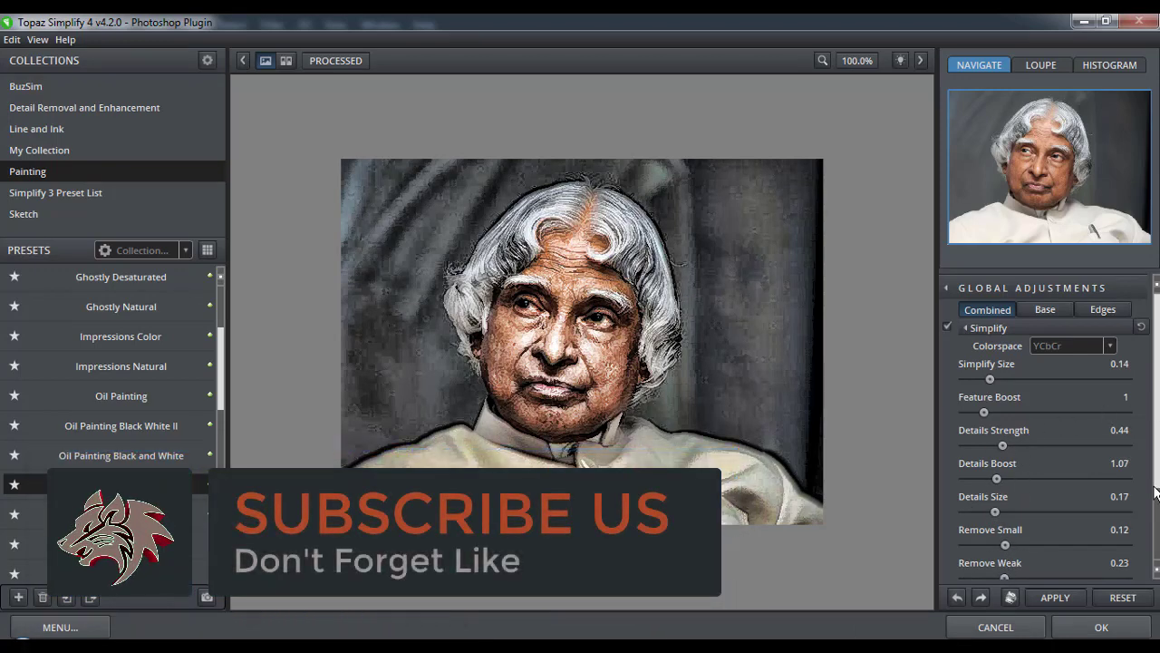
- Expand the Adjust settings and lower Brightness to -0.13
scroll(1013, 506, down, 3)
click(984, 487)
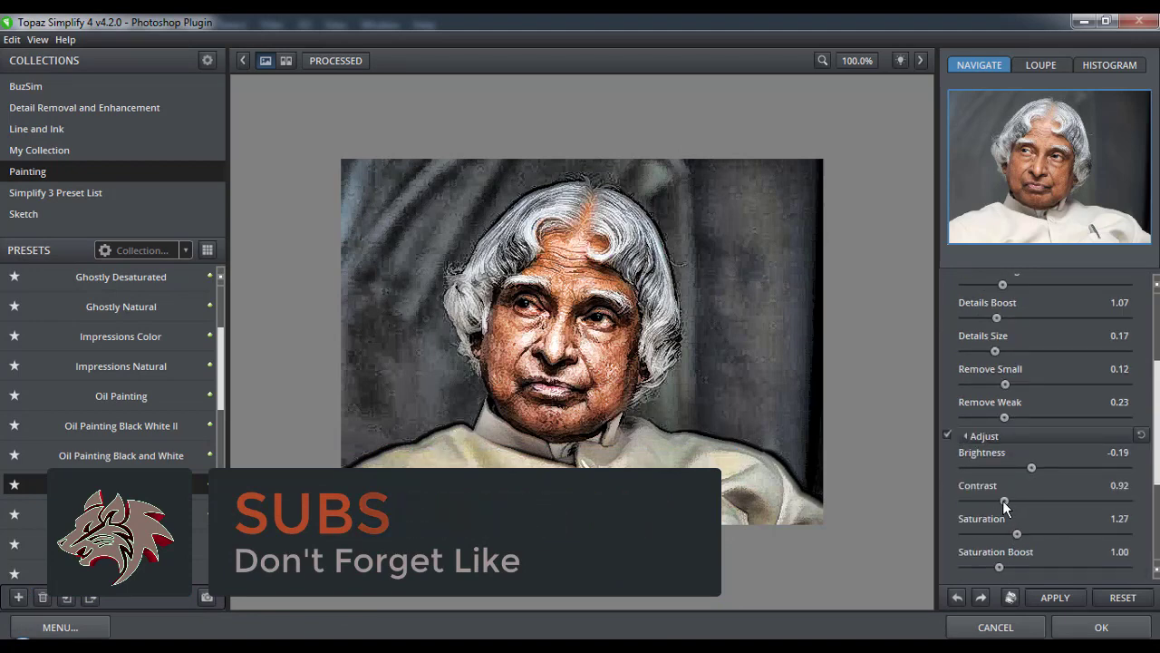
drag(1043, 469, 1037, 468)
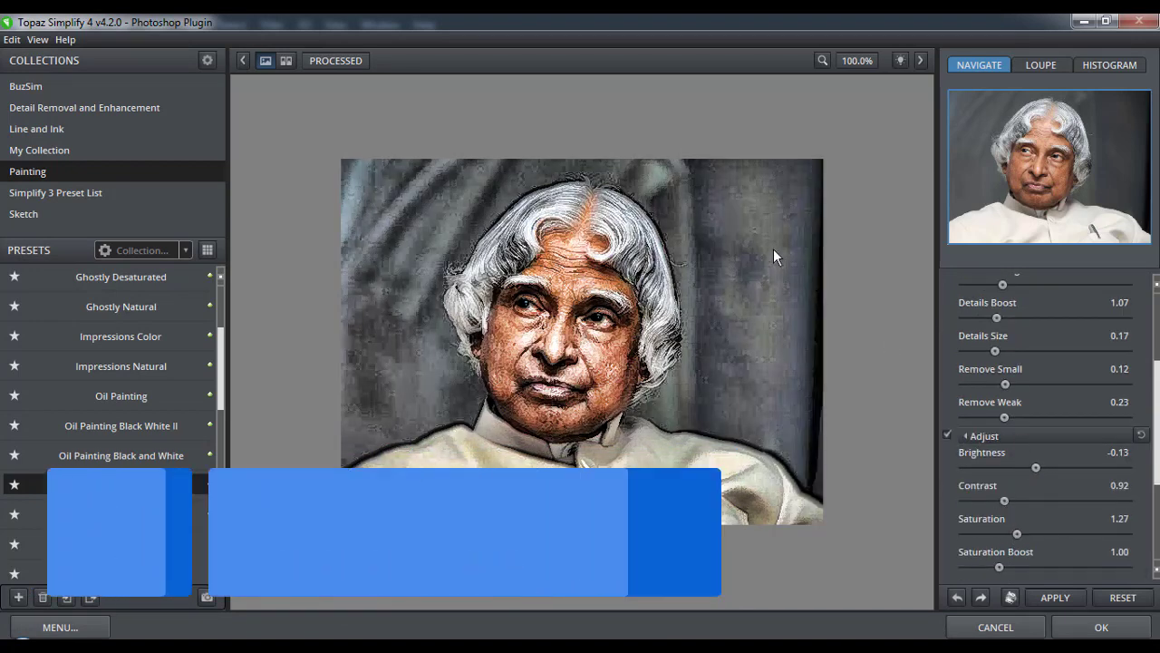
scroll(105, 409, down, 3)
scroll(100, 417, down, 2)
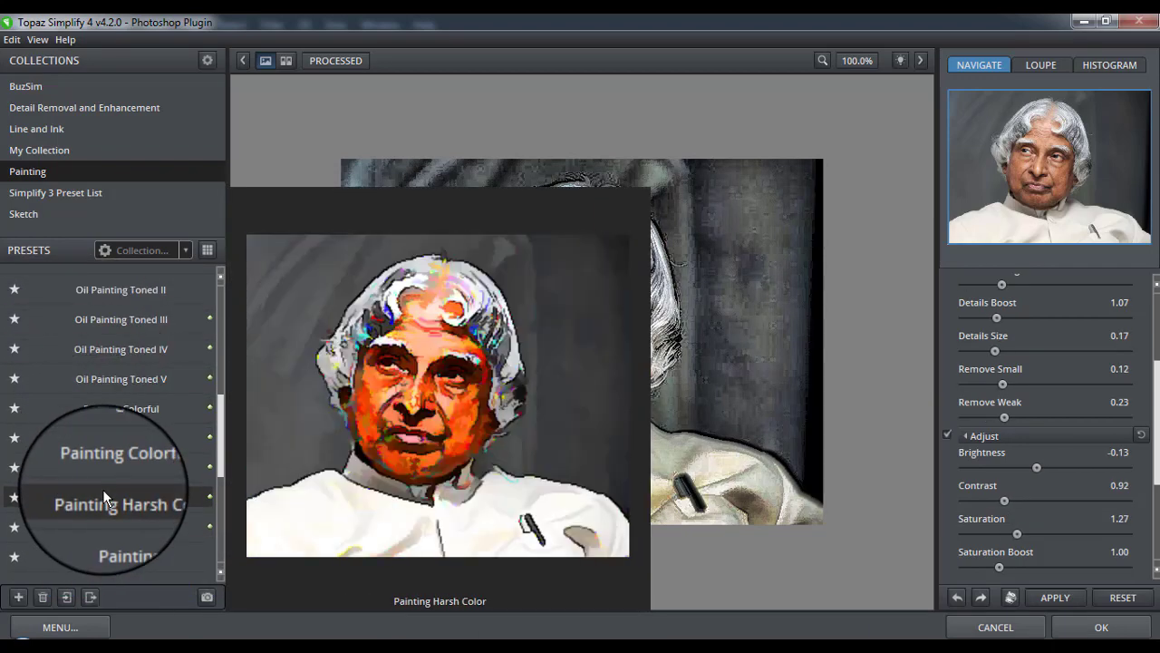
- Apply the Painting Harsh Color preset and lower its Brightness
click(104, 498)
scroll(125, 521, down, 3)
scroll(136, 552, down, 2)
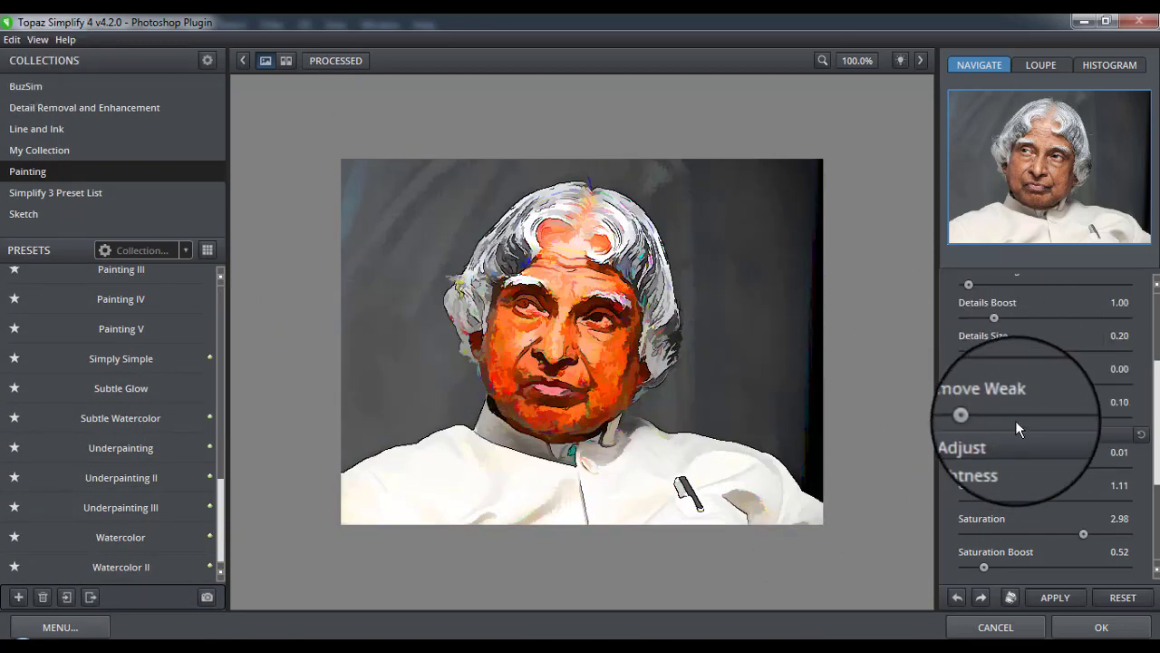
mouse_move(1046, 467)
mouse_down()
mouse_move(1018, 470)
mouse_move(1046, 472)
mouse_up()
scroll(1046, 444, up, 2)
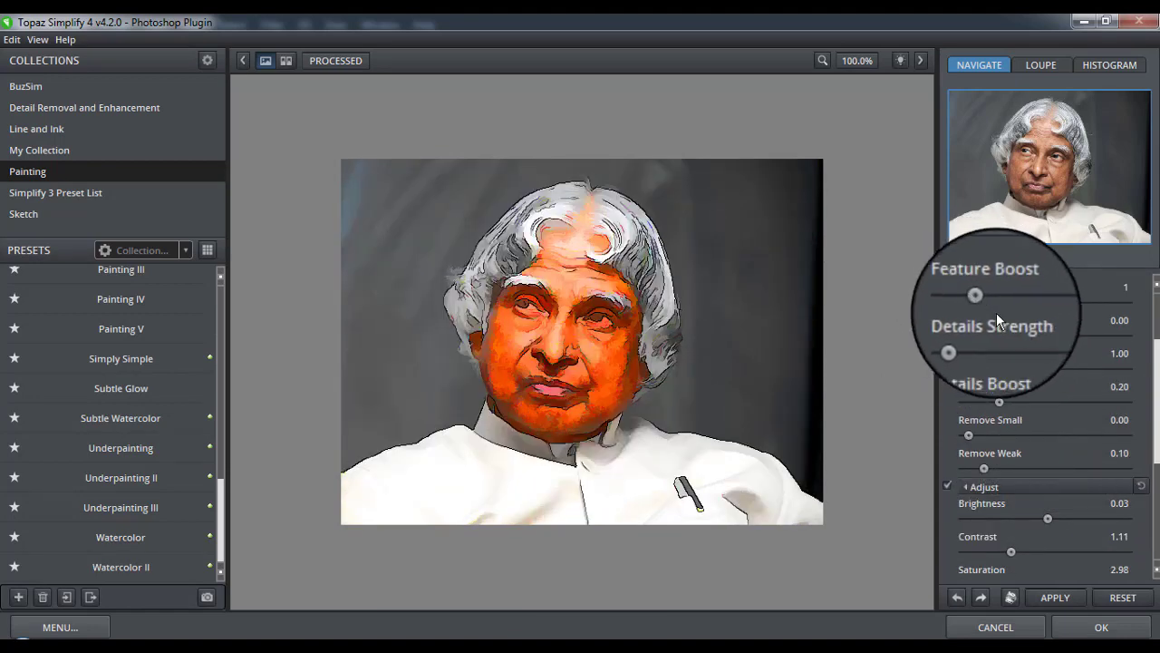
- Set Feature Boost to 2, Simplify Size to 0.36 and Details Boost to 2.40
mouse_move(999, 402)
mouse_down()
mouse_move(982, 402)
mouse_move(974, 370)
mouse_up()
scroll(977, 373, down, 2)
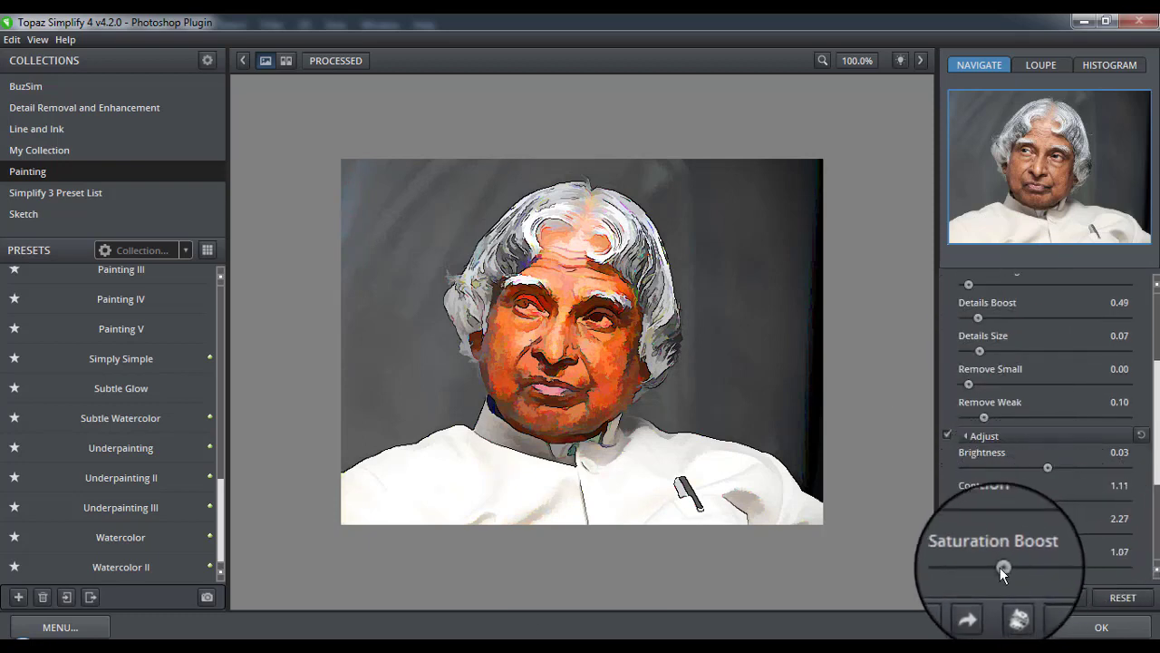
scroll(1006, 453, up, 4)
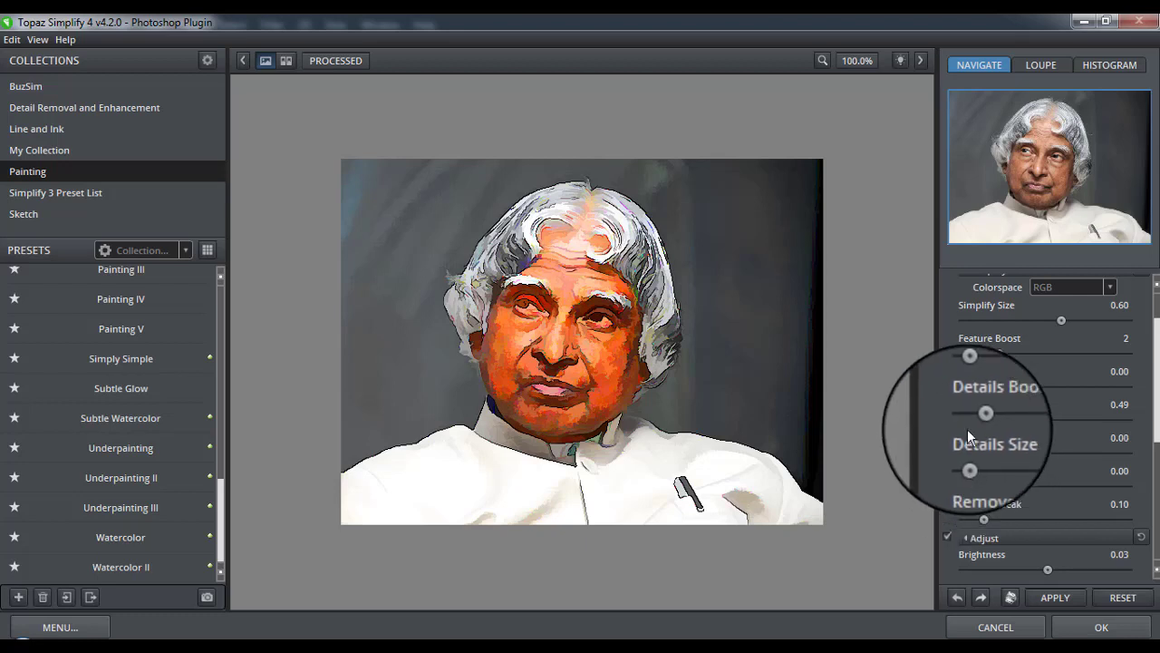
drag(977, 418, 1060, 478)
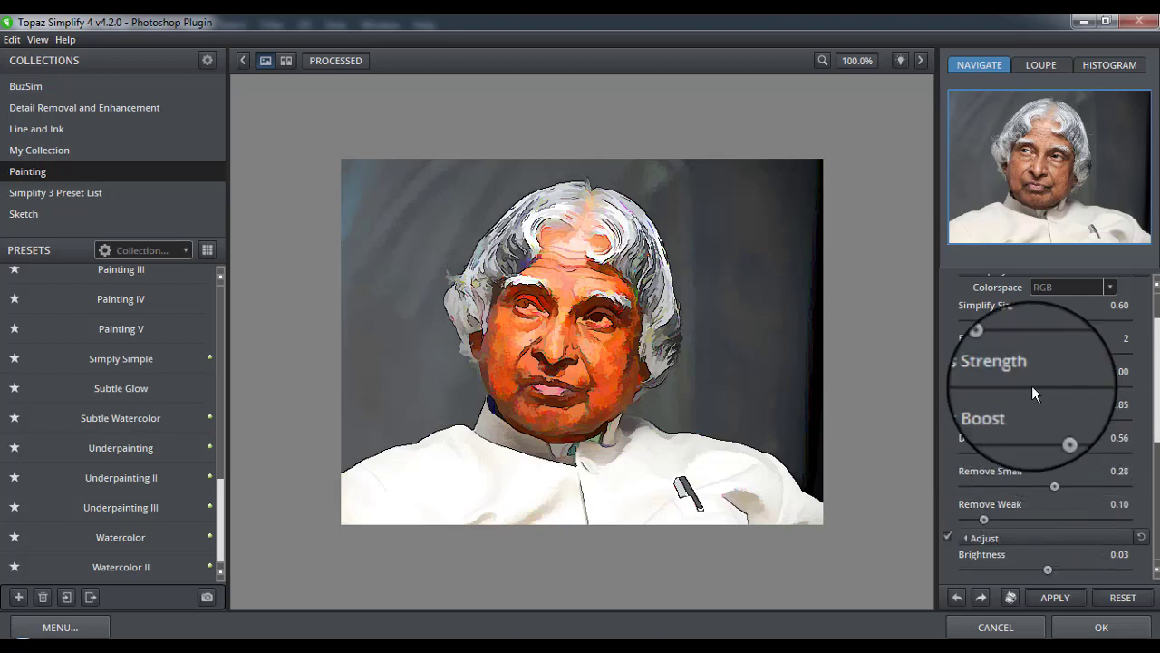
drag(1061, 320, 1023, 319)
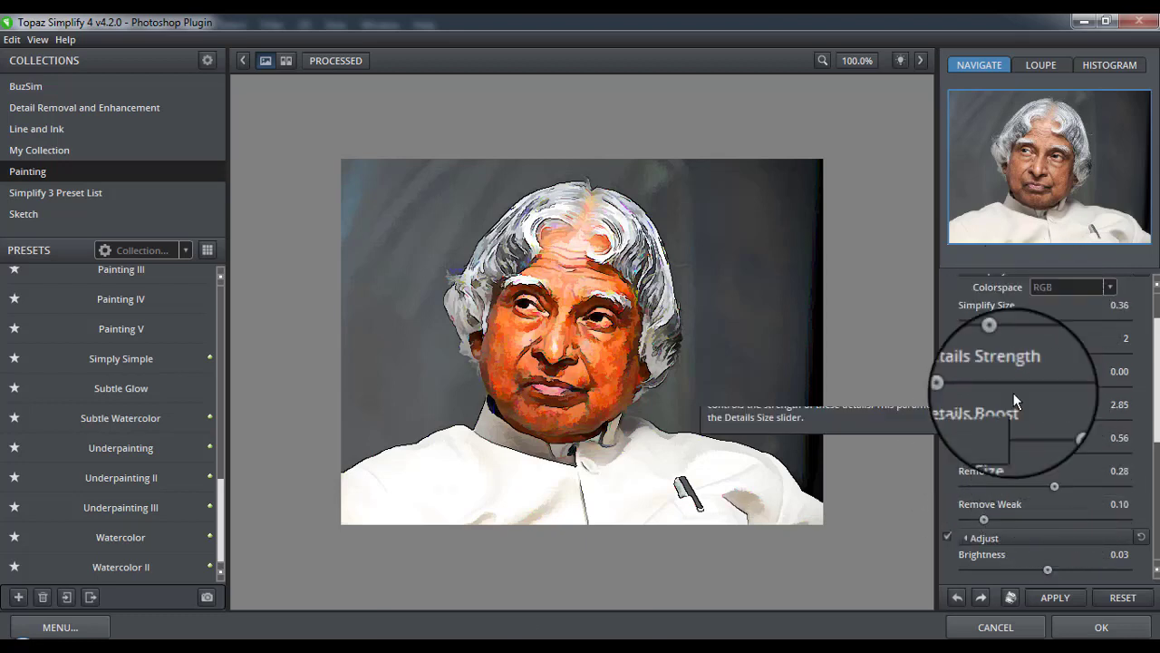
drag(1053, 419, 1038, 419)
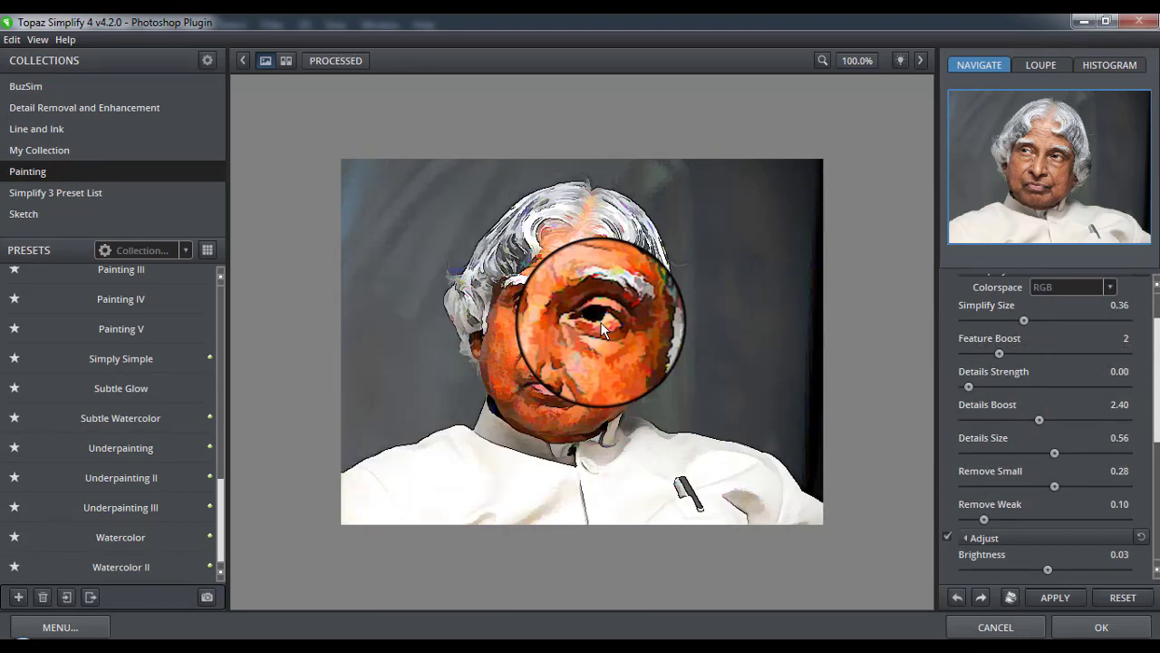
- Apply the Topaz painting effect, then run Shadows/Highlights with Shadows Amount 0
click(1123, 637)
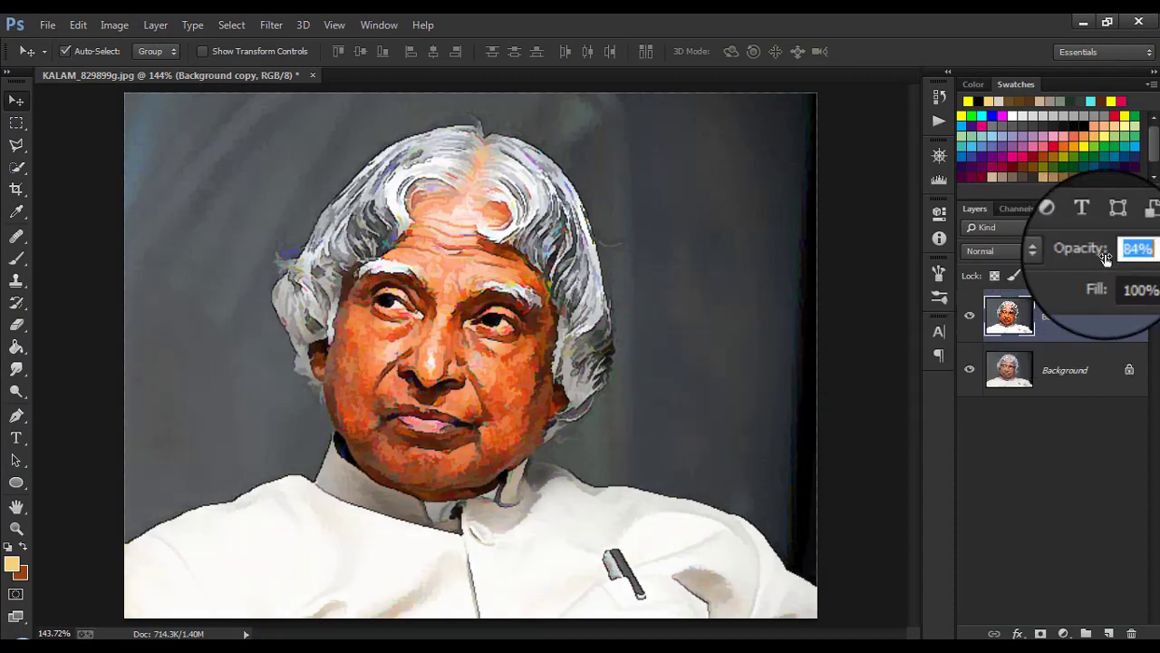
click(105, 25)
mouse_move(139, 67)
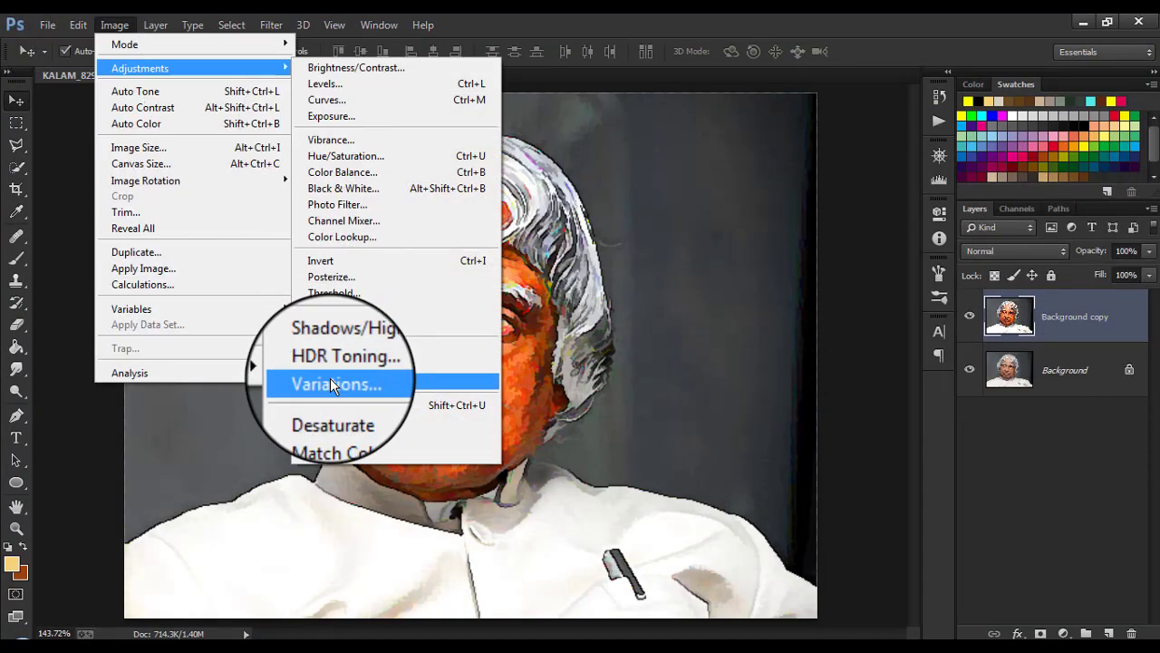
click(345, 348)
drag(802, 145, 738, 145)
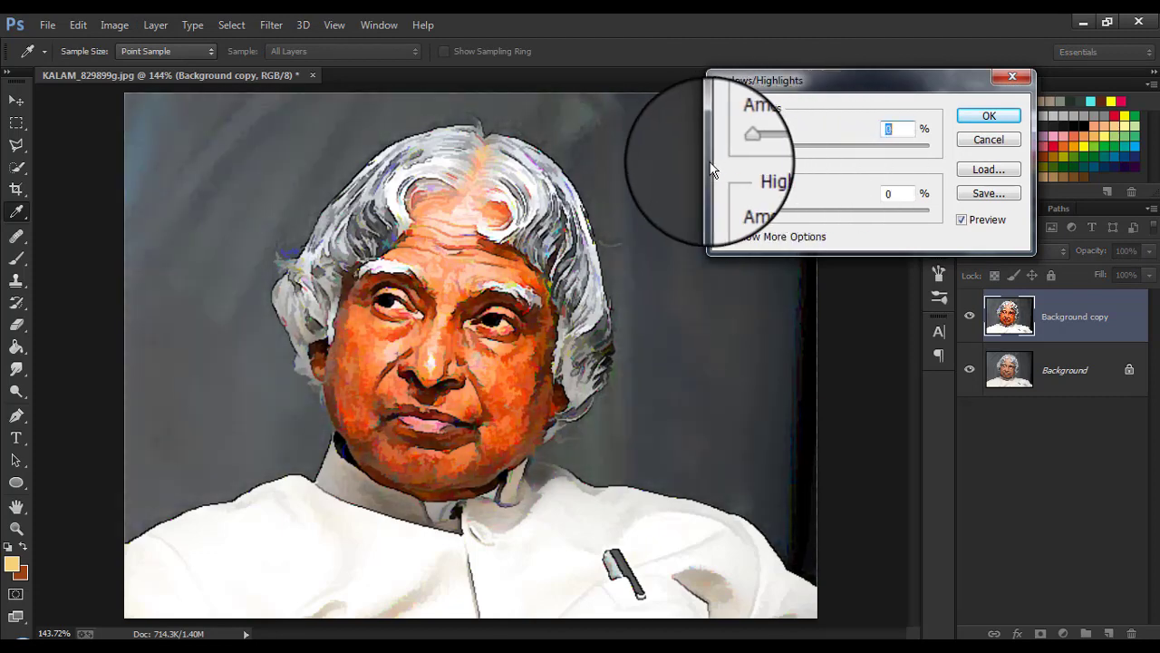
drag(745, 210, 719, 211)
click(989, 115)
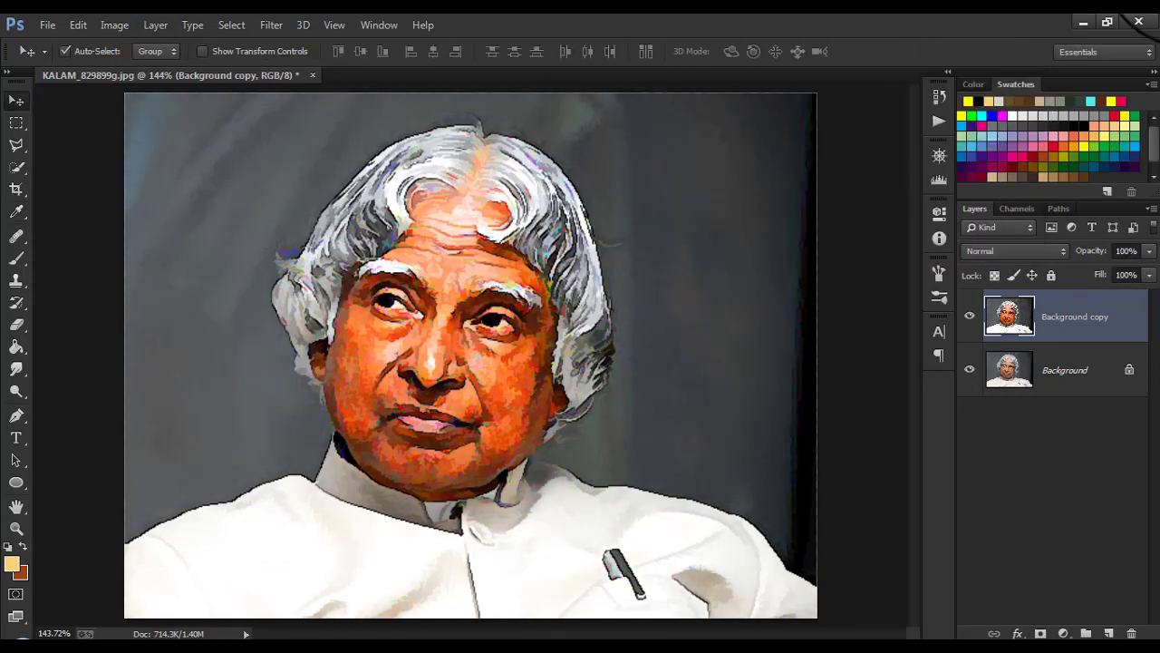
click(107, 27)
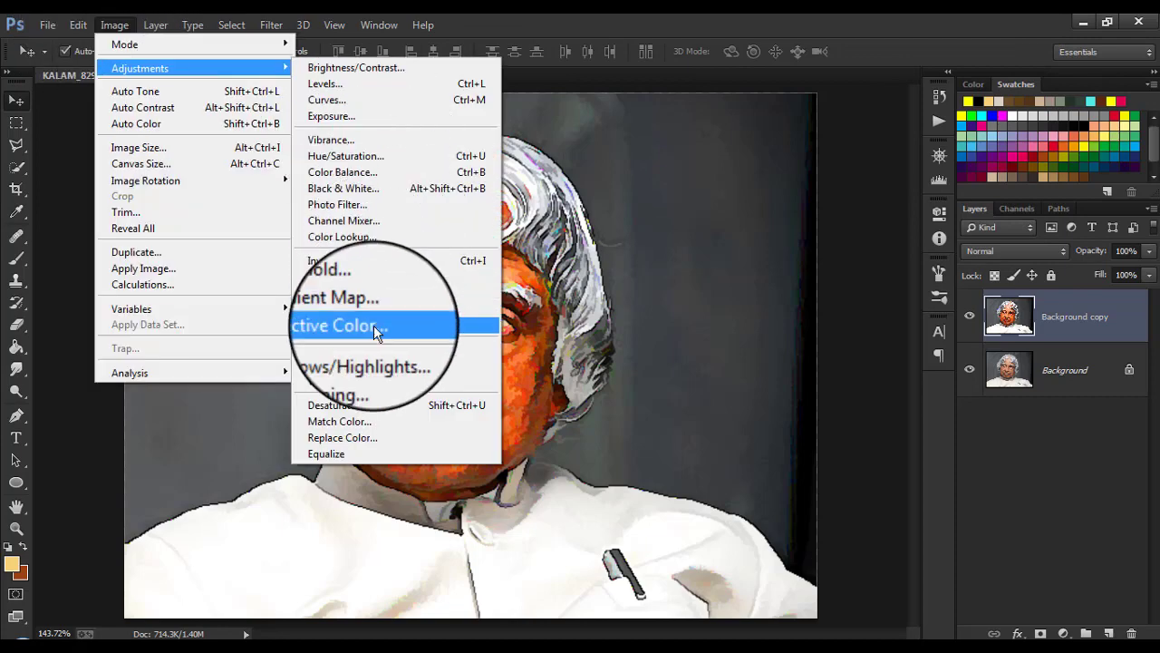
- Apply Selective Color with Reds Black at 10 and Whites Black at -32
click(373, 326)
mouse_move(842, 389)
mouse_down()
mouse_move(868, 388)
mouse_move(832, 350)
mouse_move(861, 279)
mouse_up()
click(852, 361)
click(854, 239)
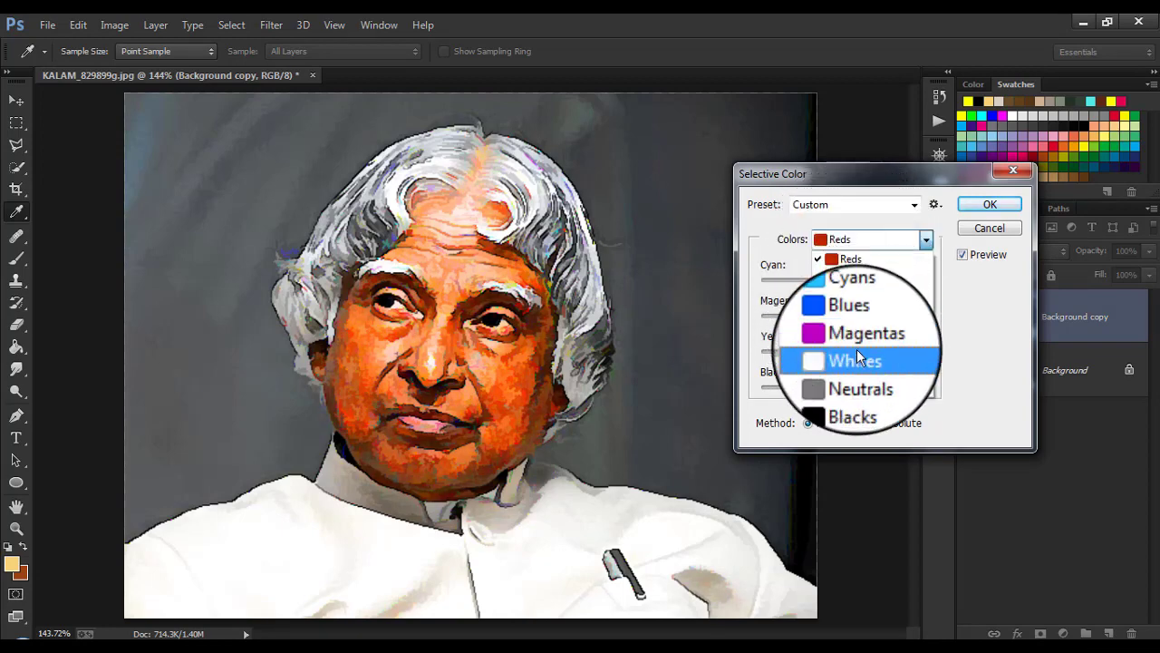
click(857, 352)
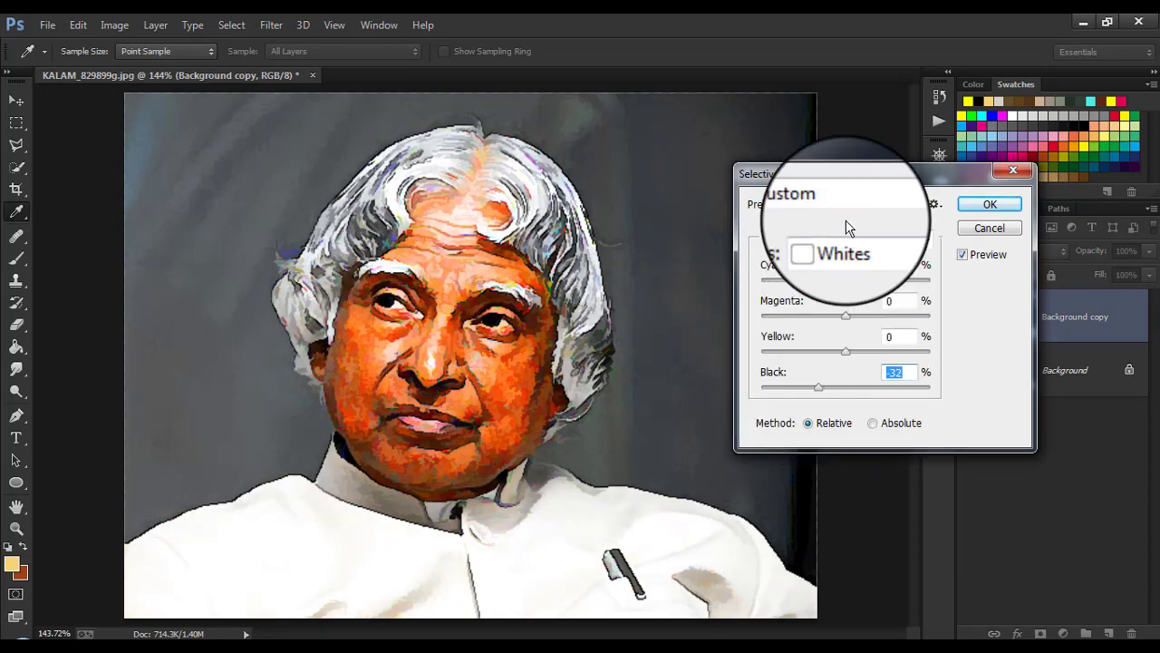
click(855, 239)
click(847, 383)
drag(847, 386, 854, 390)
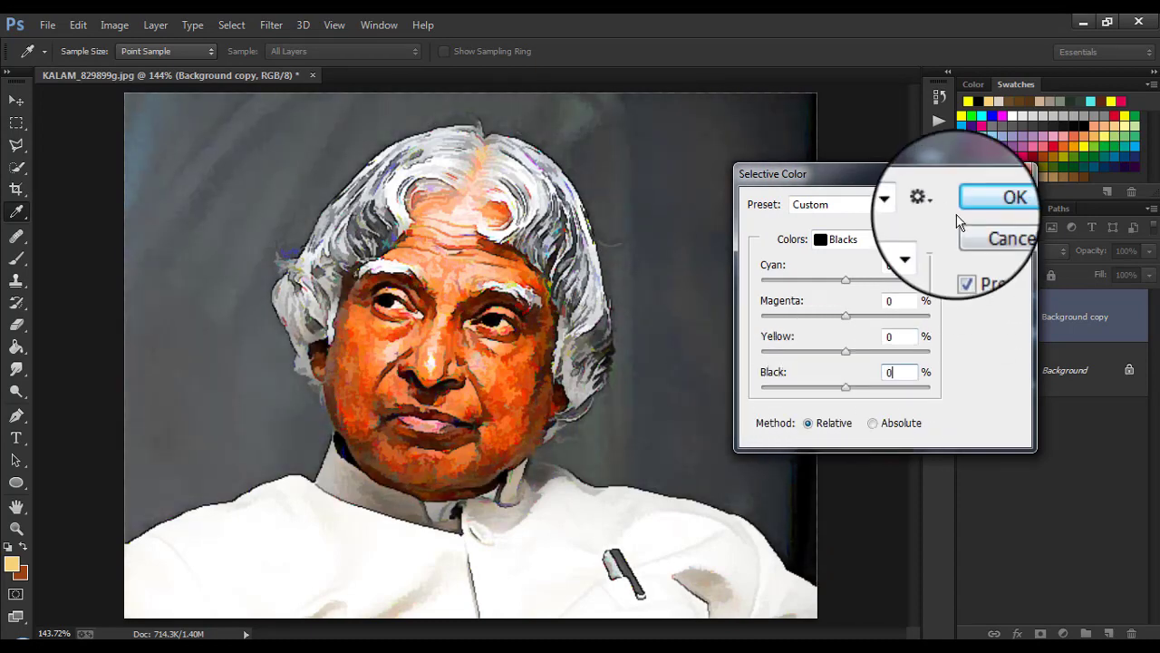
click(988, 204)
key(v)
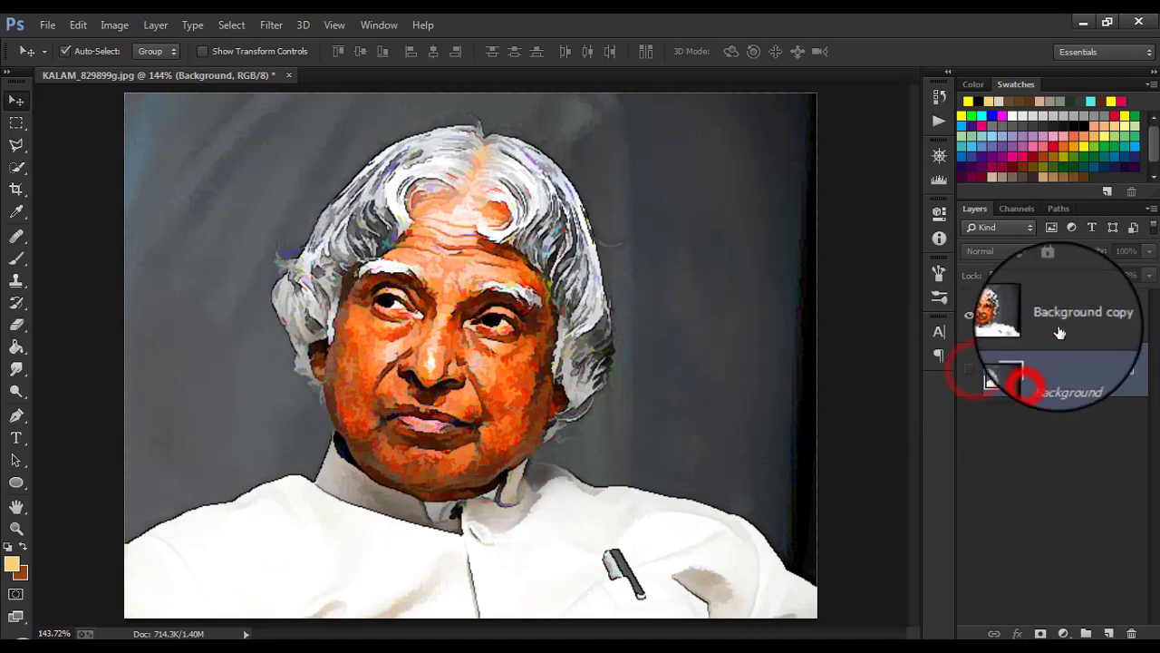
- Scale Background copy to about 82% and centre it on the canvas
click(1070, 318)
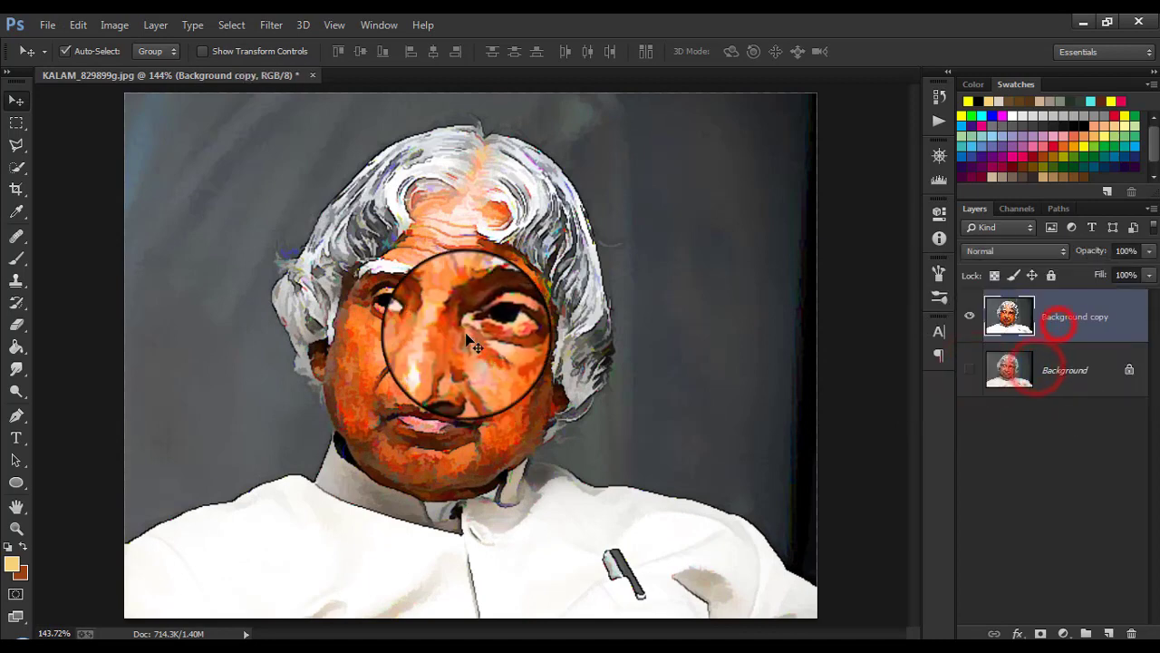
key(ctrl+t)
drag(816, 616, 757, 570)
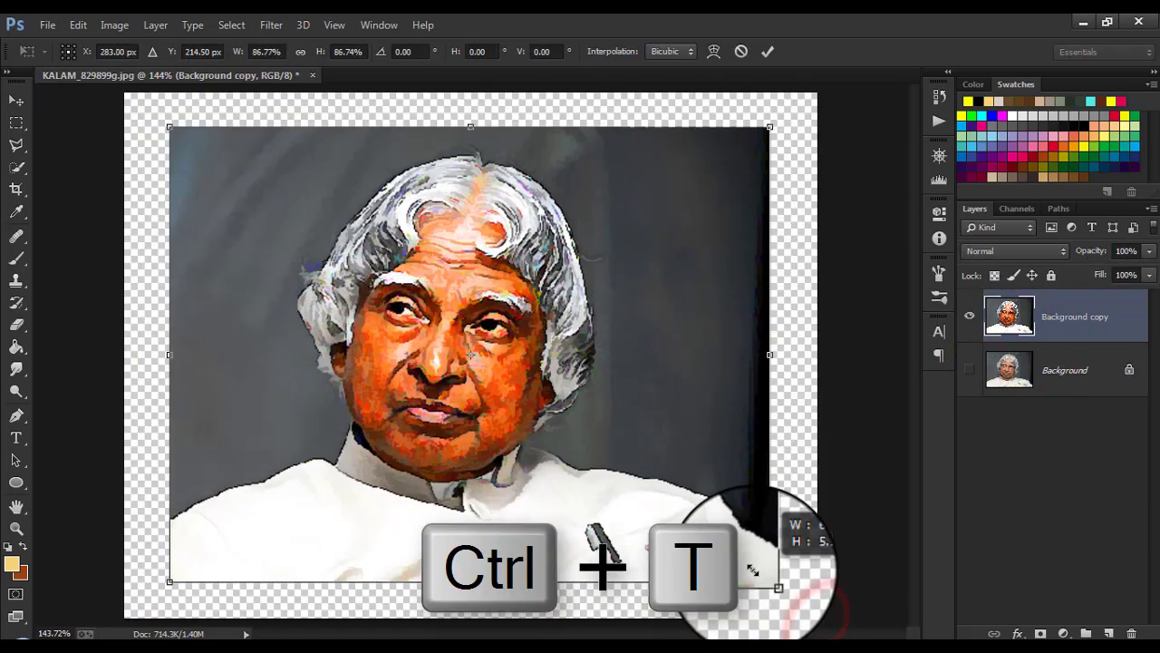
key(Return)
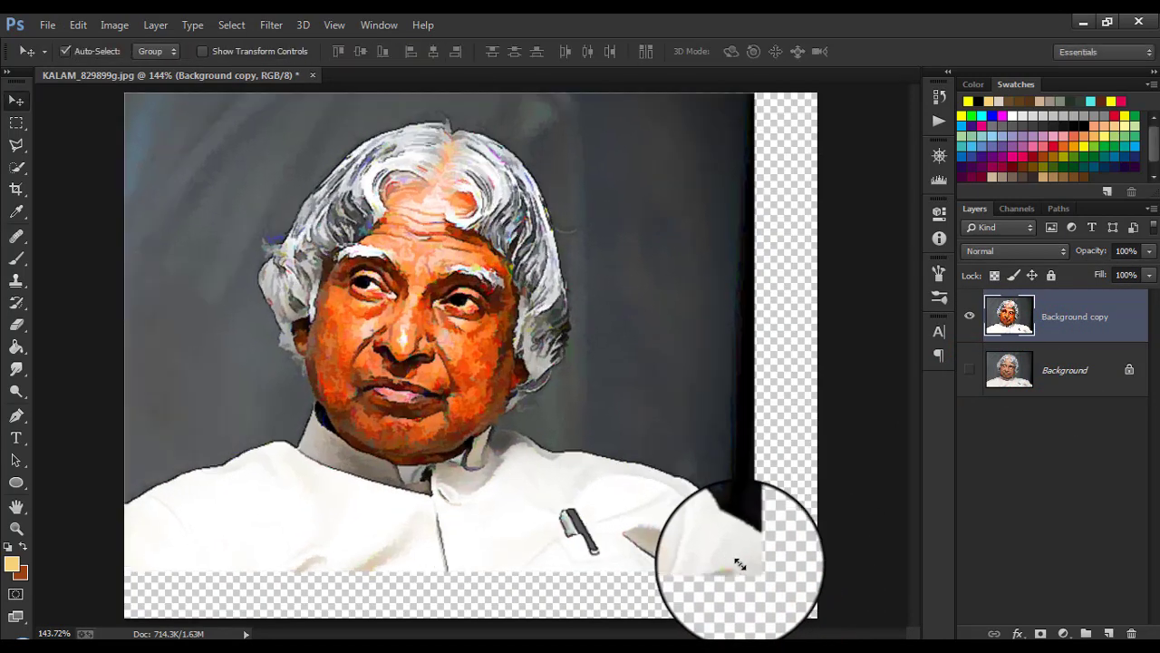
drag(423, 311, 451, 337)
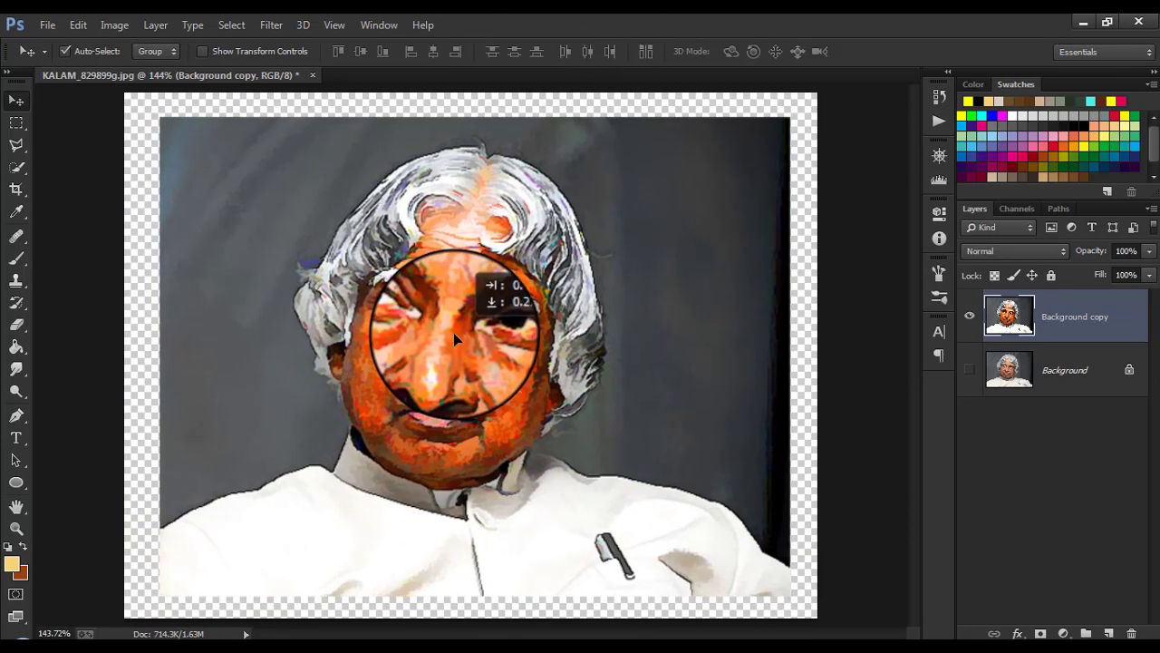
drag(451, 337, 458, 336)
click(15, 189)
- Crop the canvas by pulling the top and bottom edges inward
drag(465, 91, 466, 106)
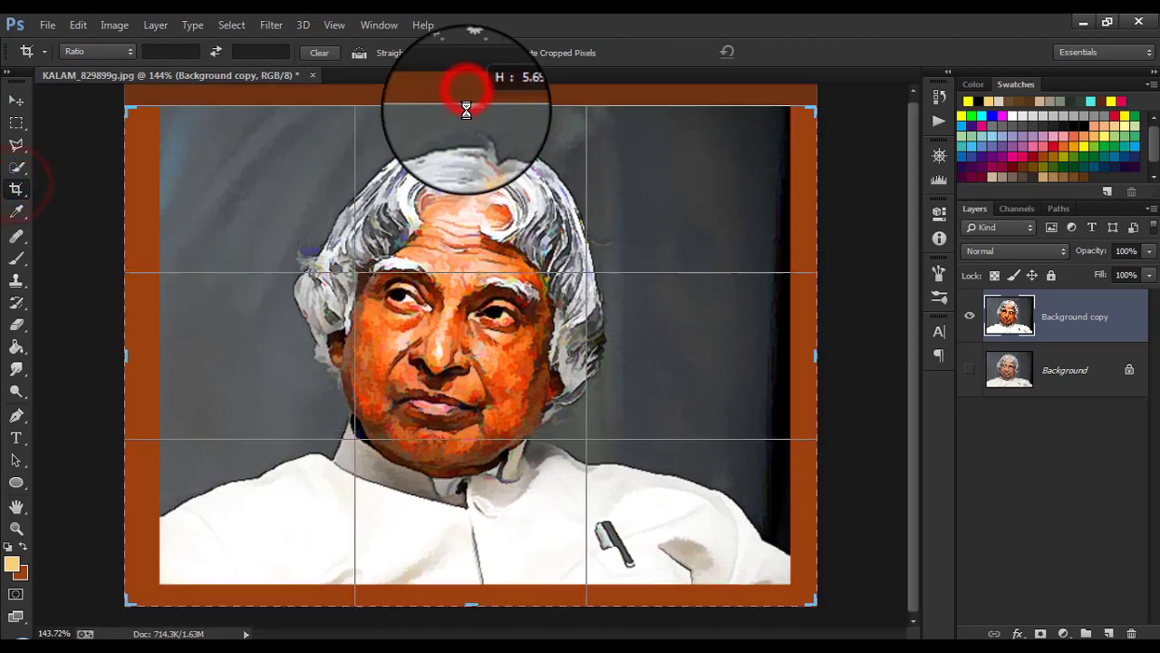
drag(468, 610, 470, 594)
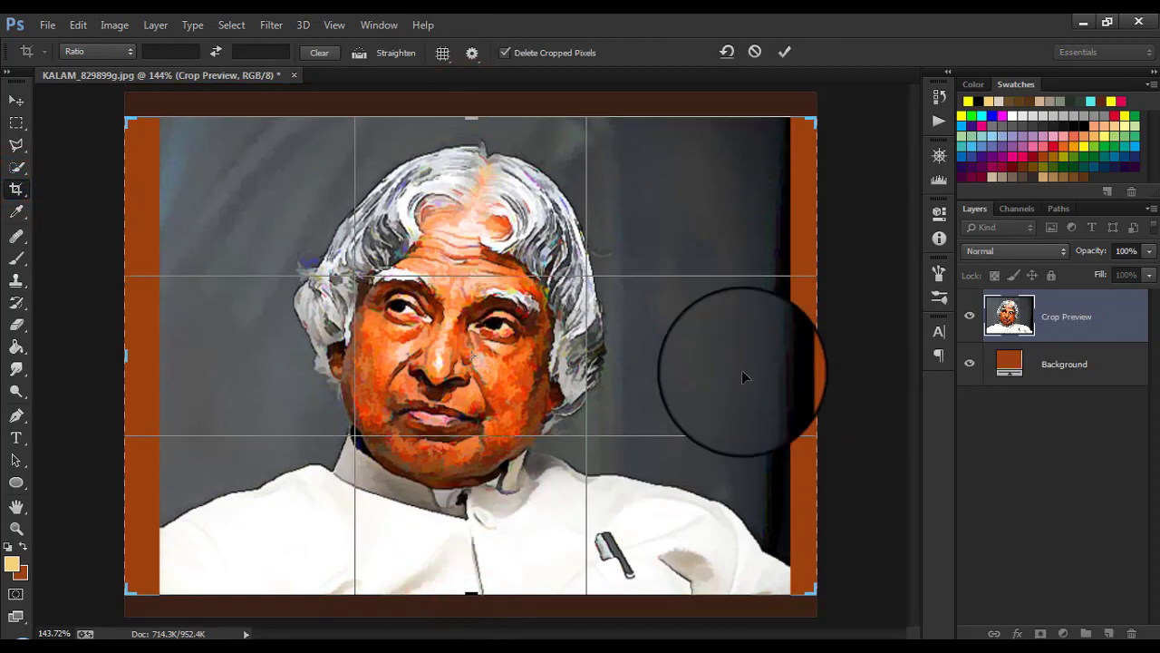
key(Return)
key(v)
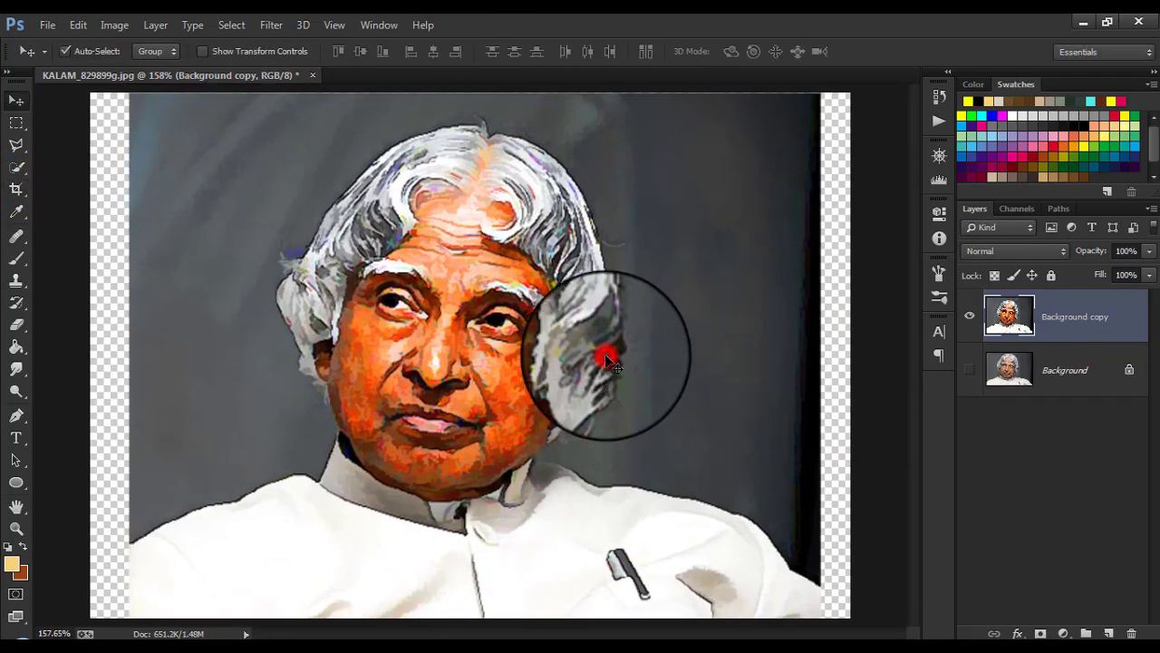
- Scale the portrait down again to roughly 89%
key(ctrl+t)
drag(784, 603, 739, 587)
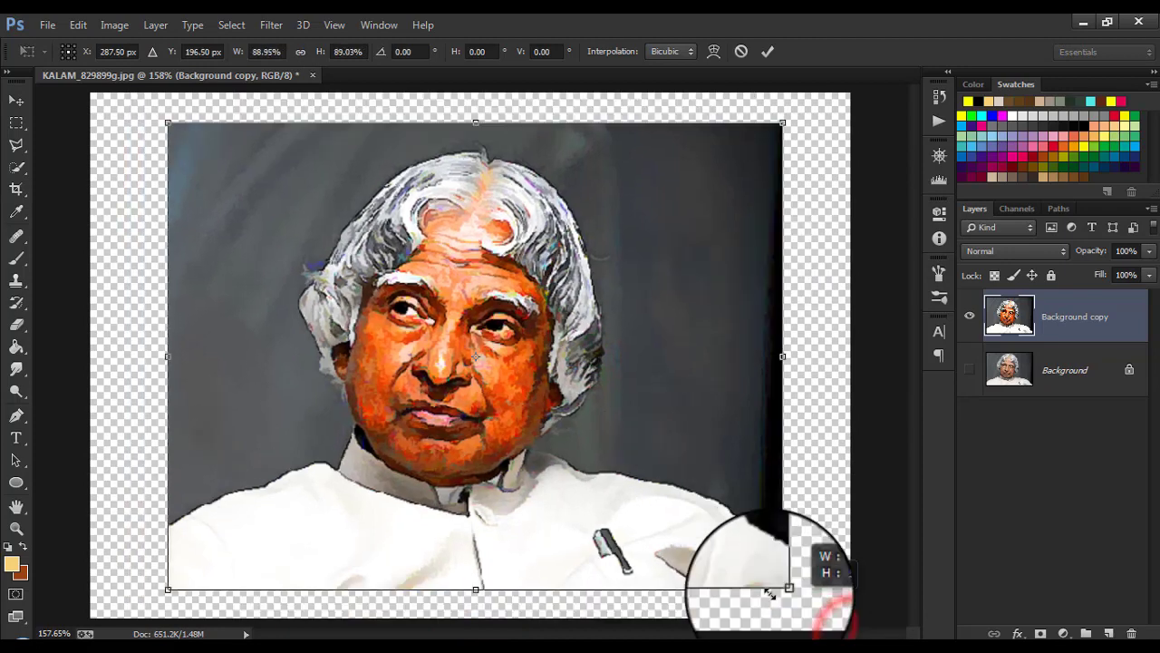
key(Return)
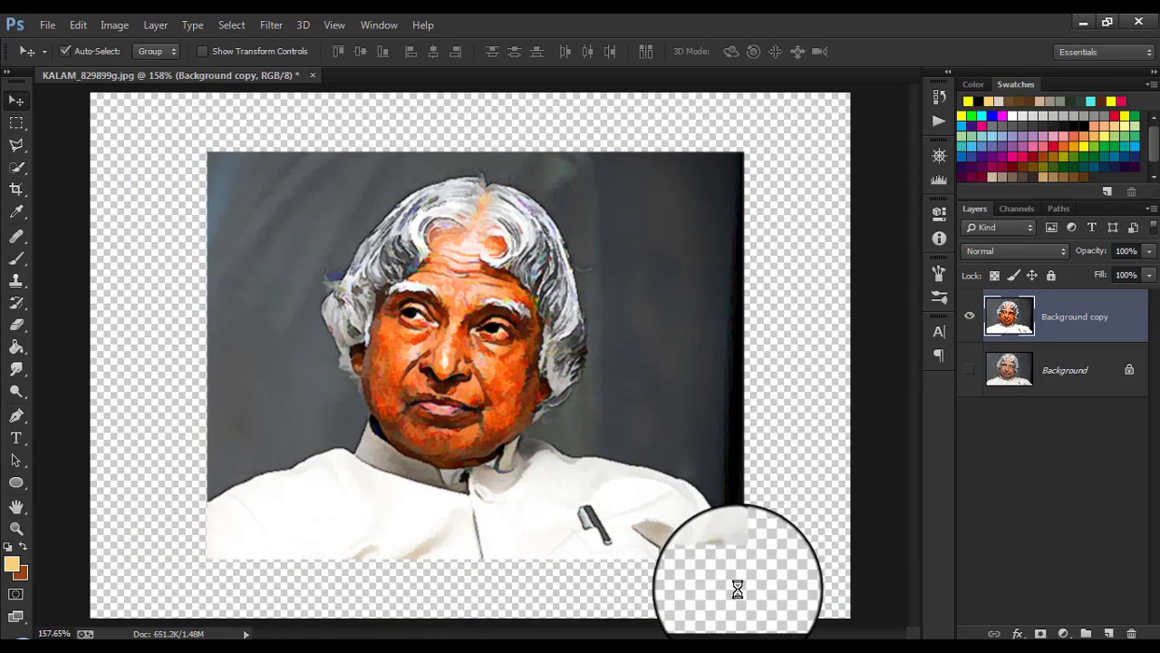
- Crop all four canvas edges in tight, leaving a narrow margin around the portrait
click(737, 589)
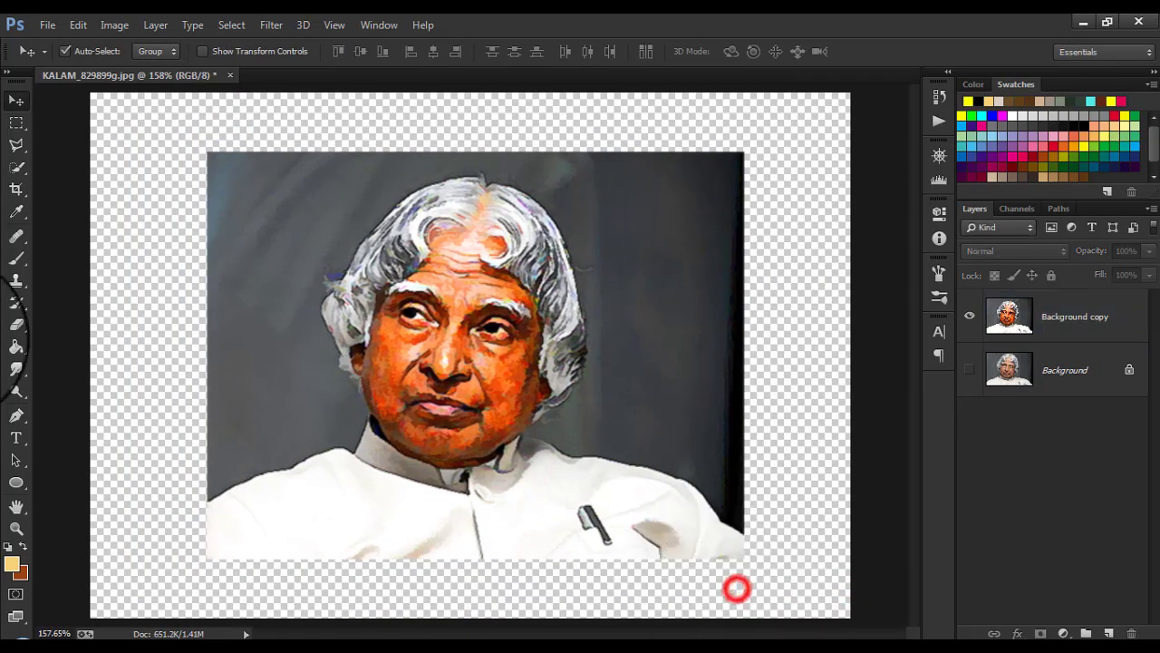
mouse_move(17, 189)
mouse_down()
mouse_move(93, 219)
mouse_move(83, 171)
mouse_up()
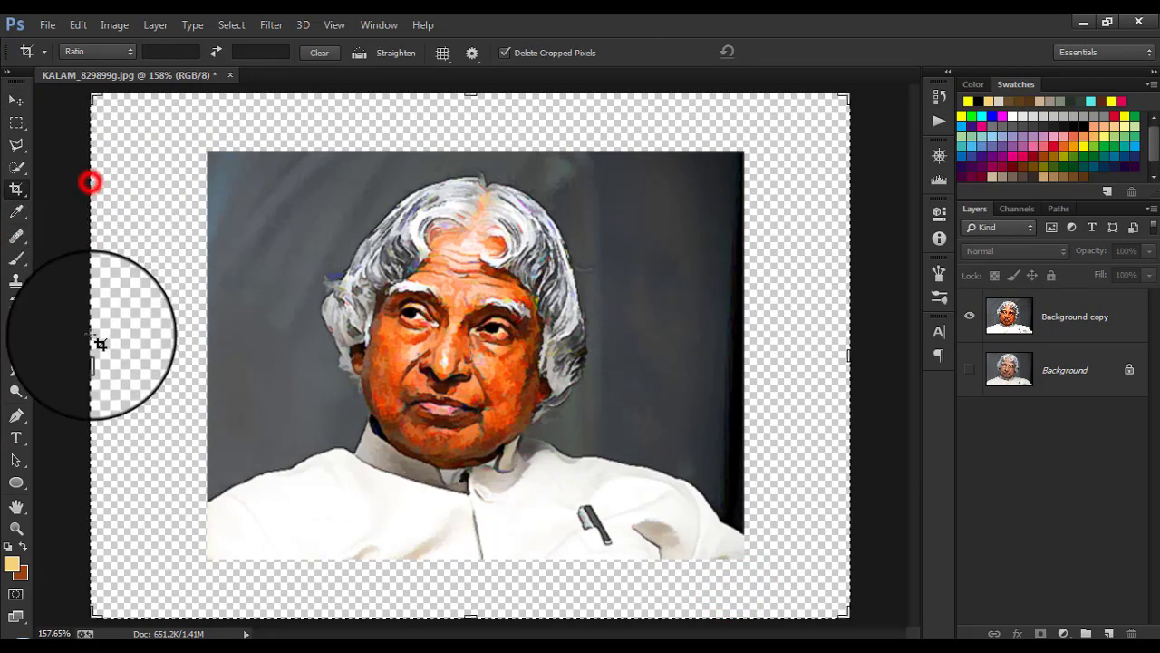
drag(90, 354, 113, 362)
drag(851, 384, 828, 362)
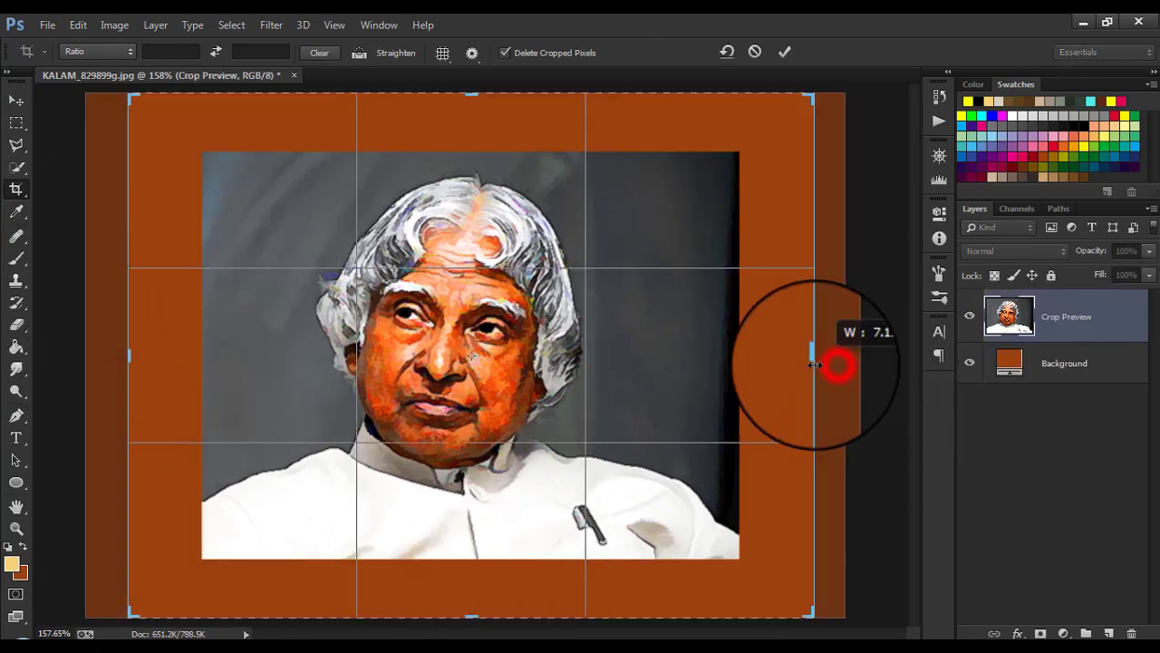
drag(472, 618, 477, 606)
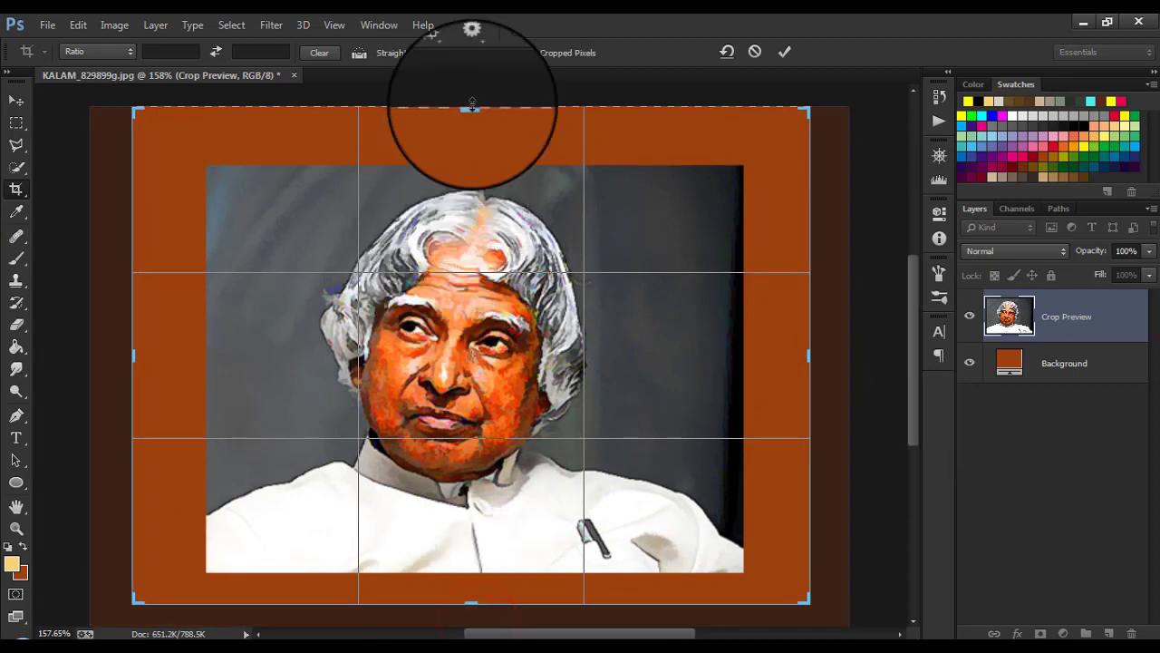
drag(470, 104, 471, 119)
key(Return)
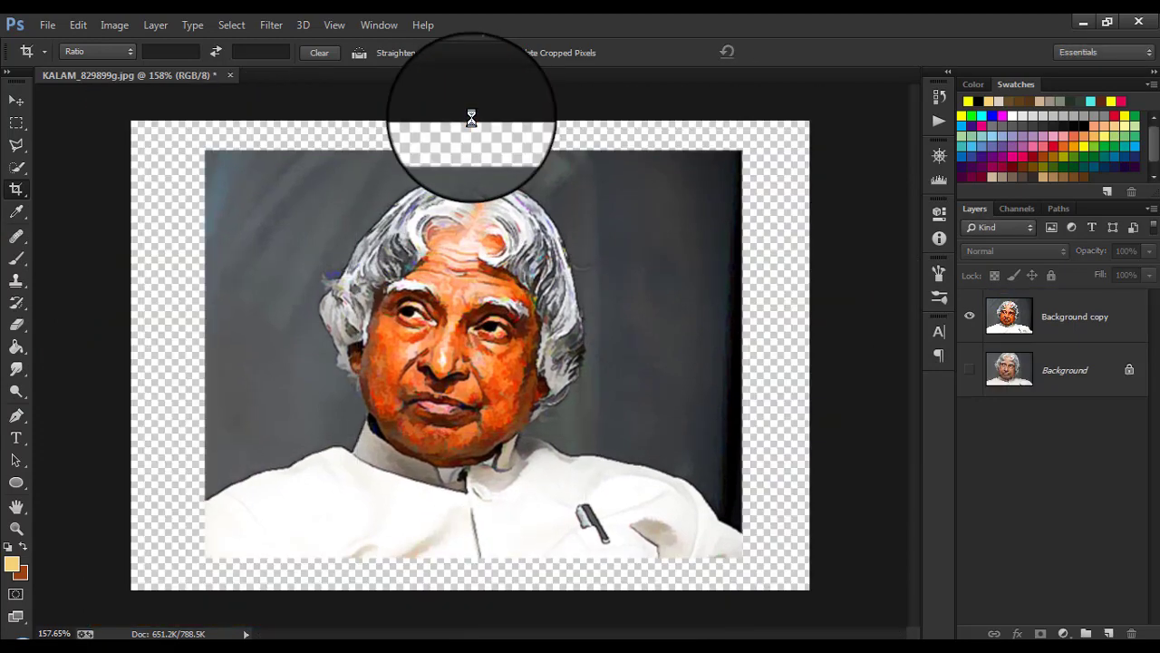
key(ctrl+0)
key(v)
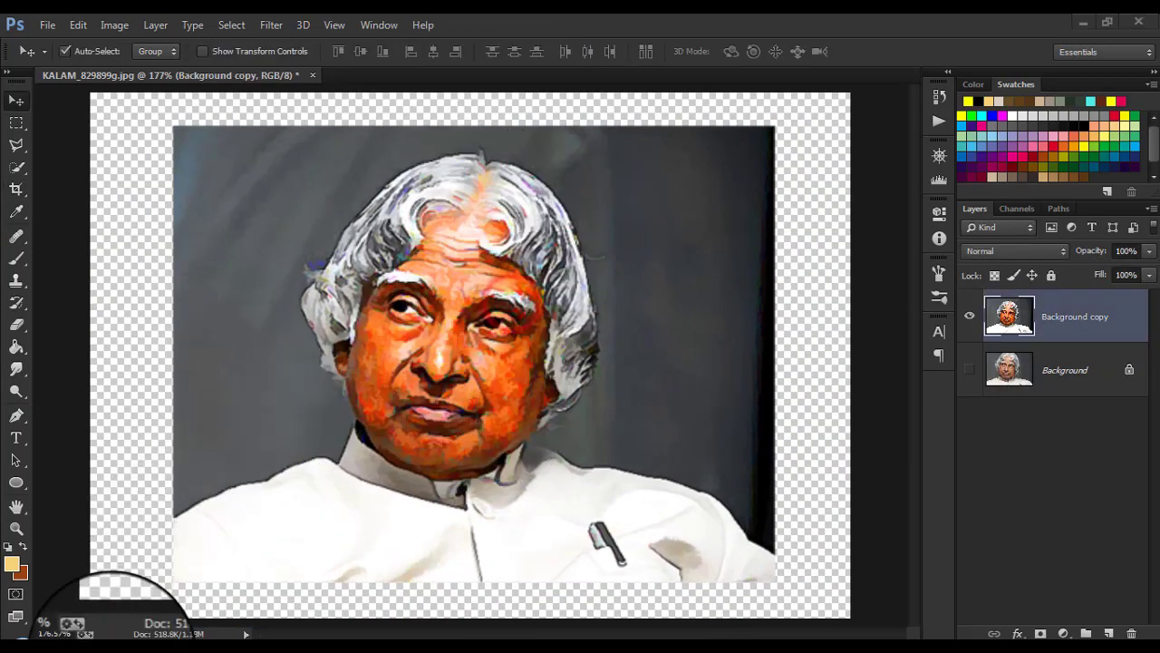
click(91, 643)
- Place the paper texture from the Buttons folder as a layer scaled to fill the canvas
click(311, 181)
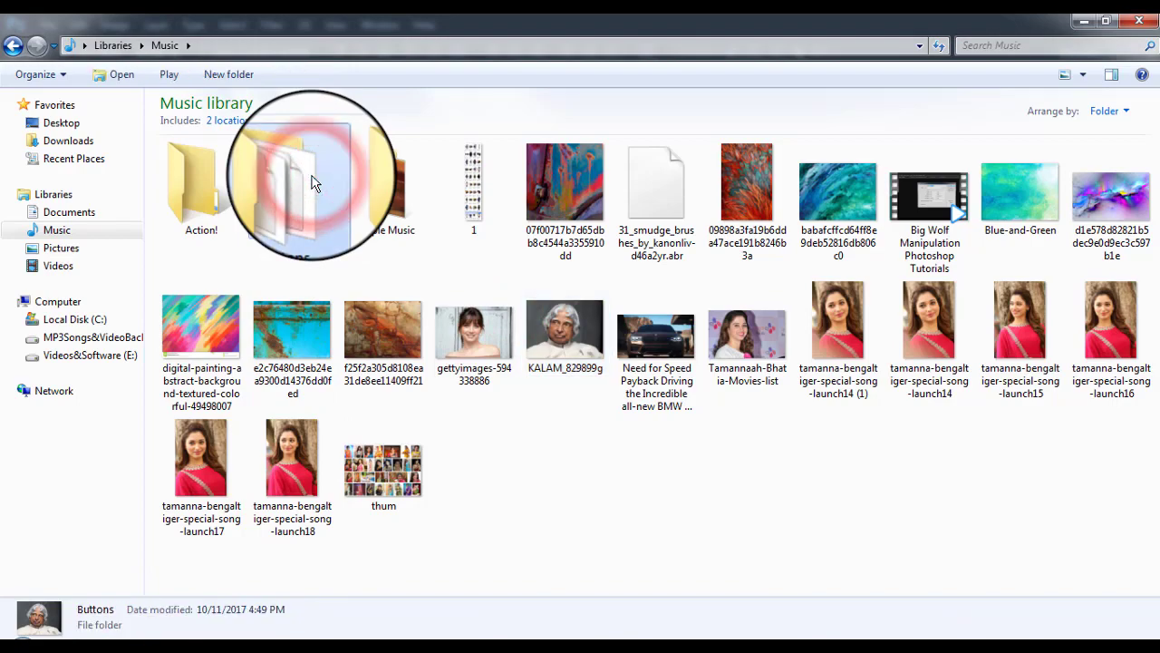
double_click(311, 182)
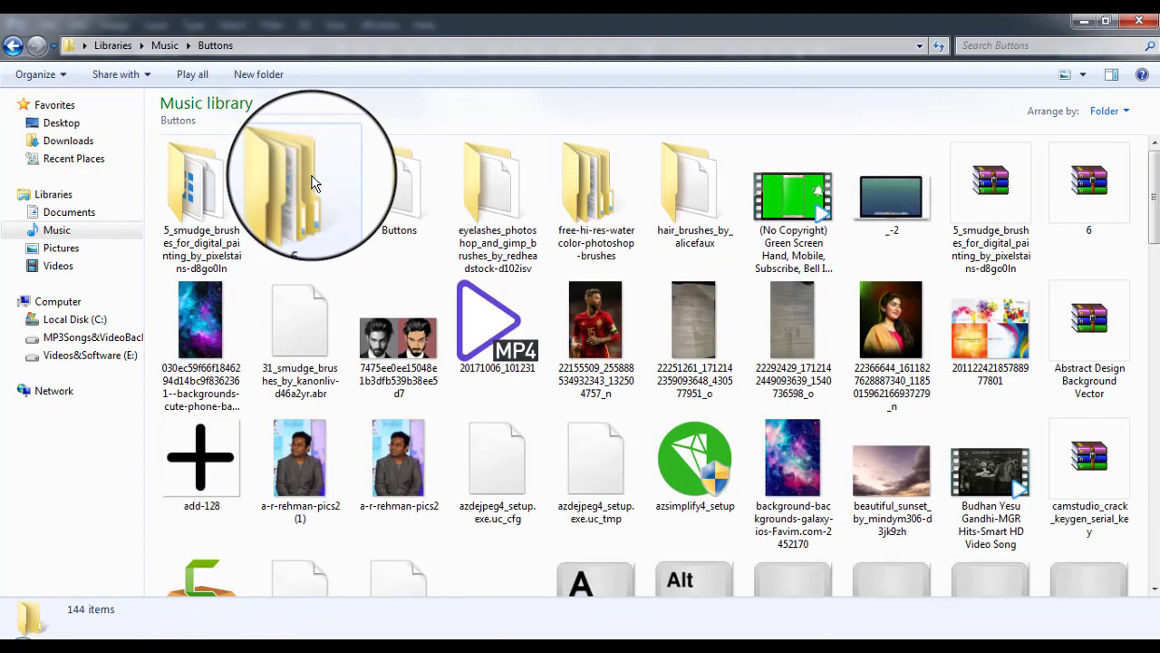
scroll(457, 388, down, 3)
scroll(457, 388, down, 5)
scroll(526, 432, down, 5)
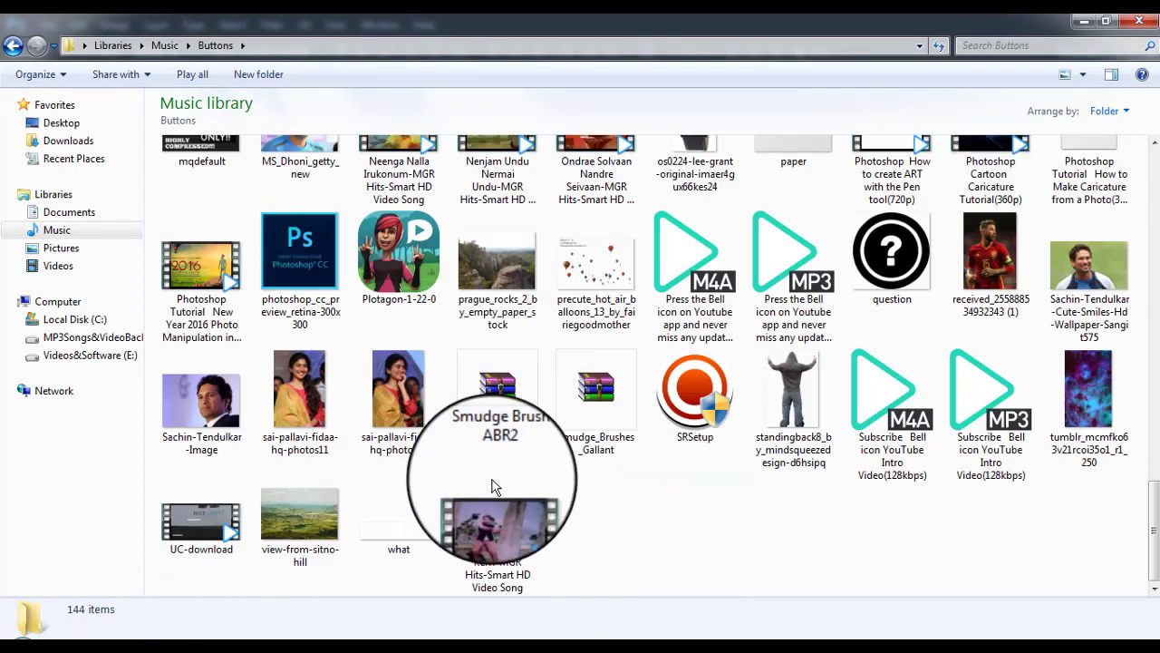
click(789, 150)
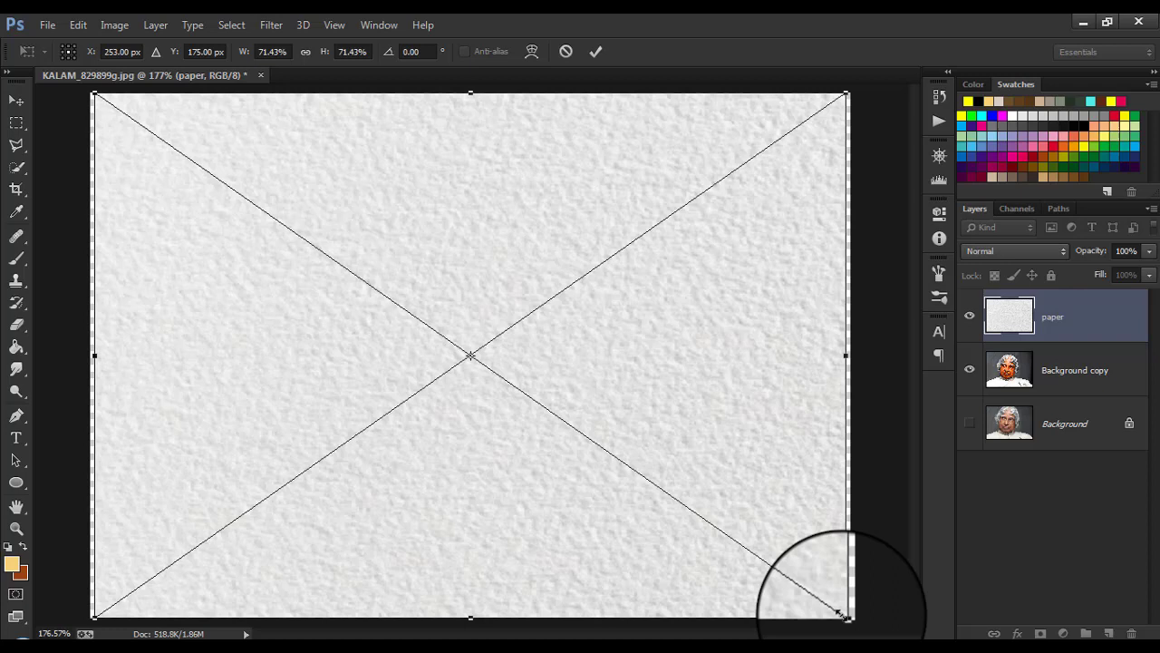
drag(846, 616, 856, 622)
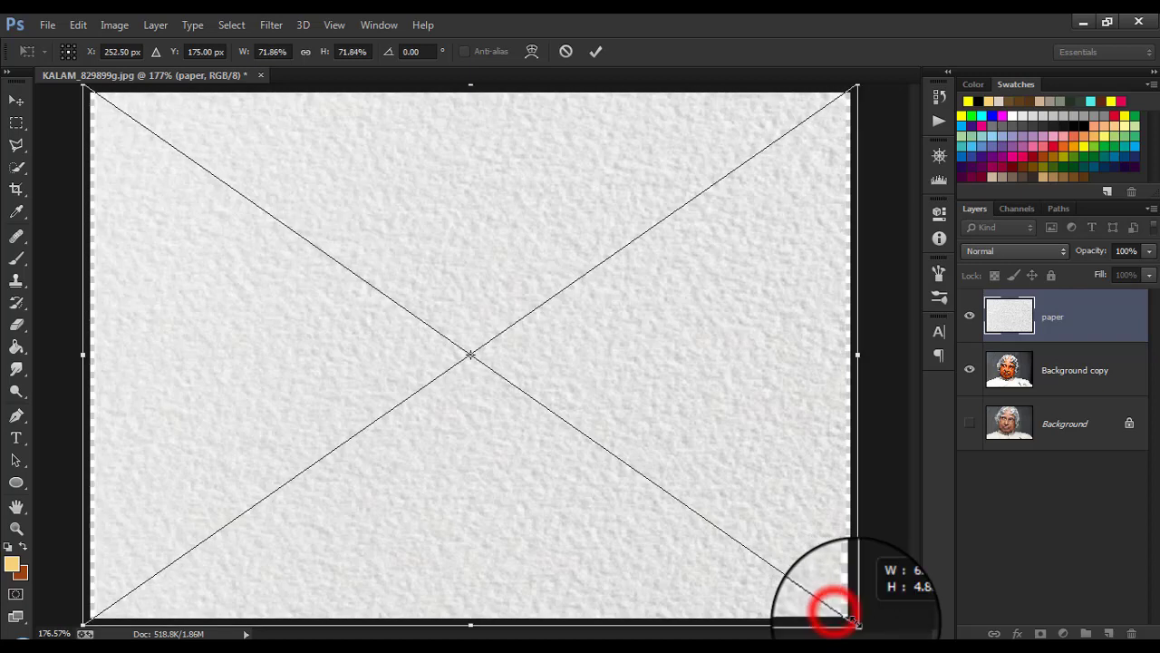
key(Return)
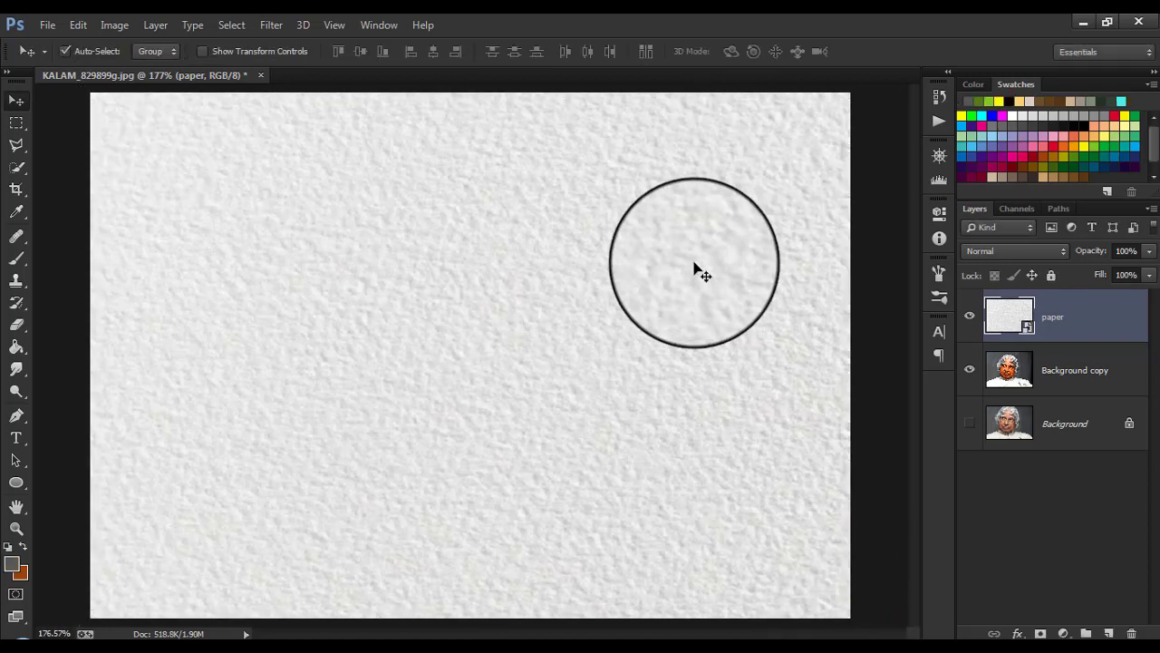
- Add a layer mask to the Background copy layer
click(591, 301)
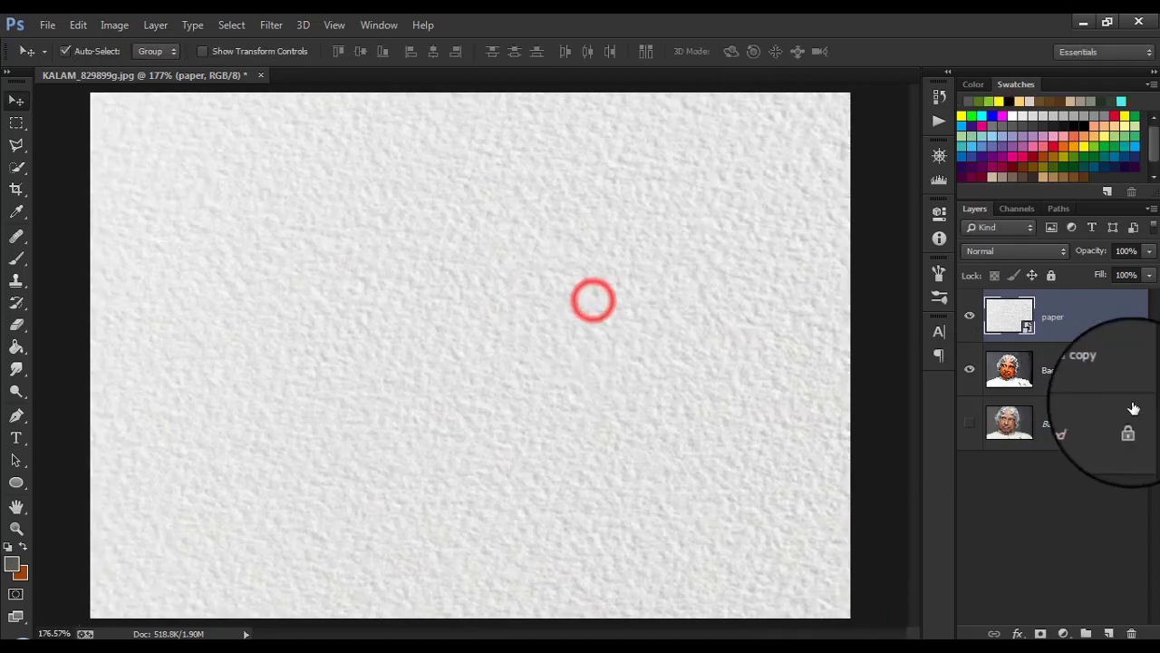
click(1002, 254)
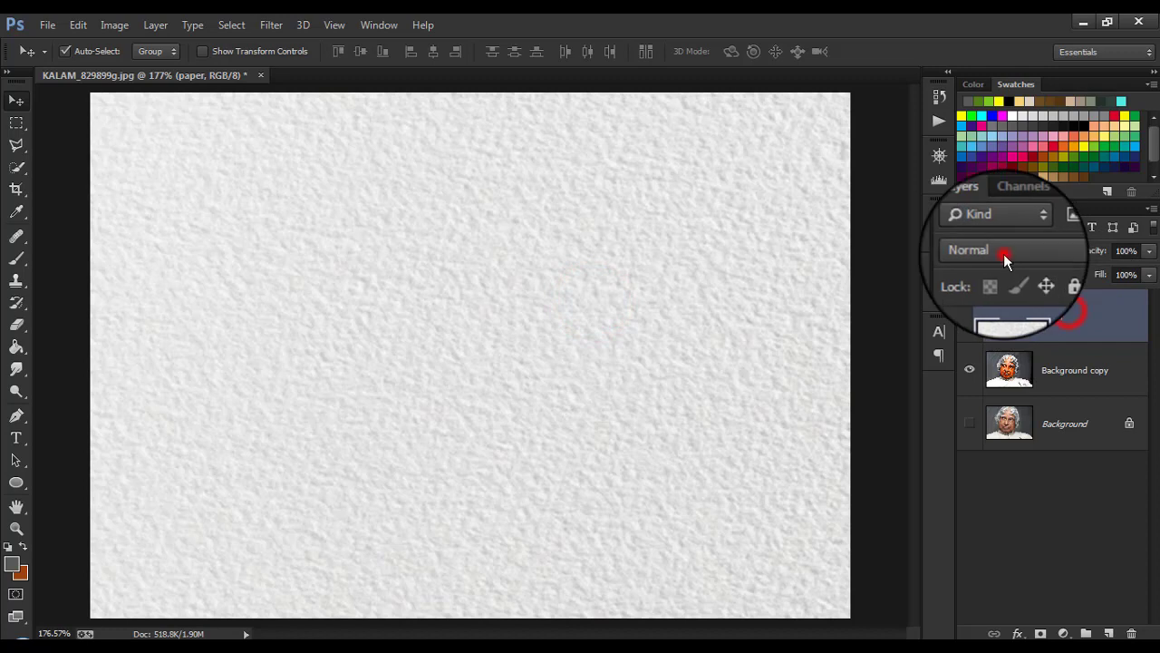
click(1092, 370)
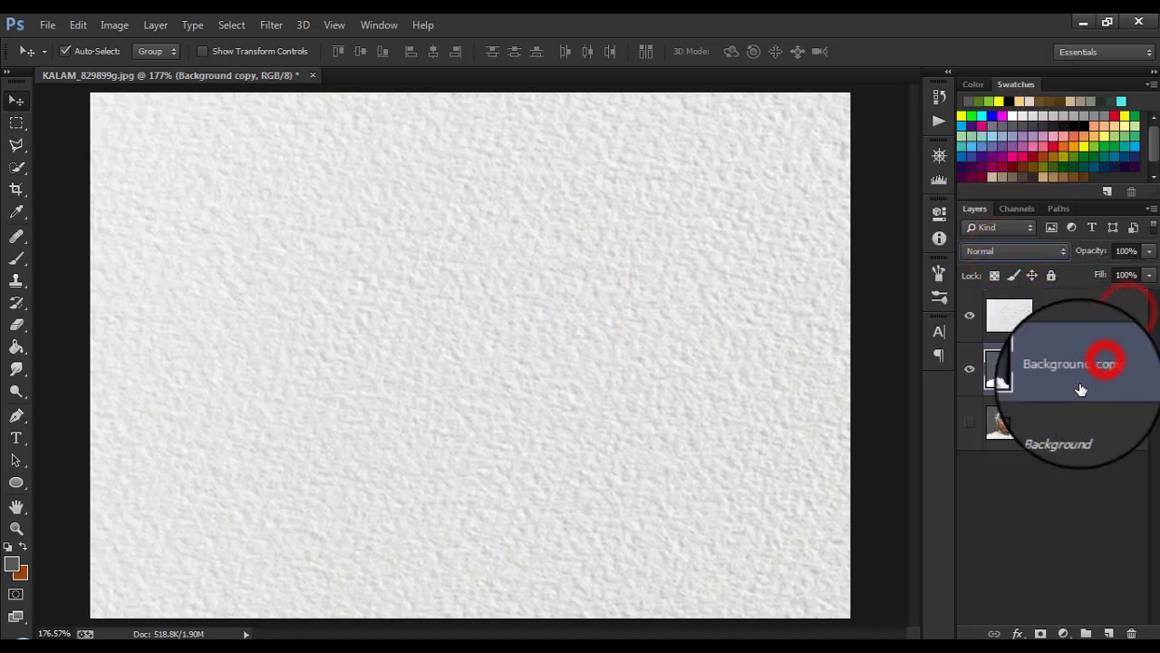
click(1043, 569)
click(1041, 632)
- Set the paper layer's blend mode to Multiply
click(1056, 316)
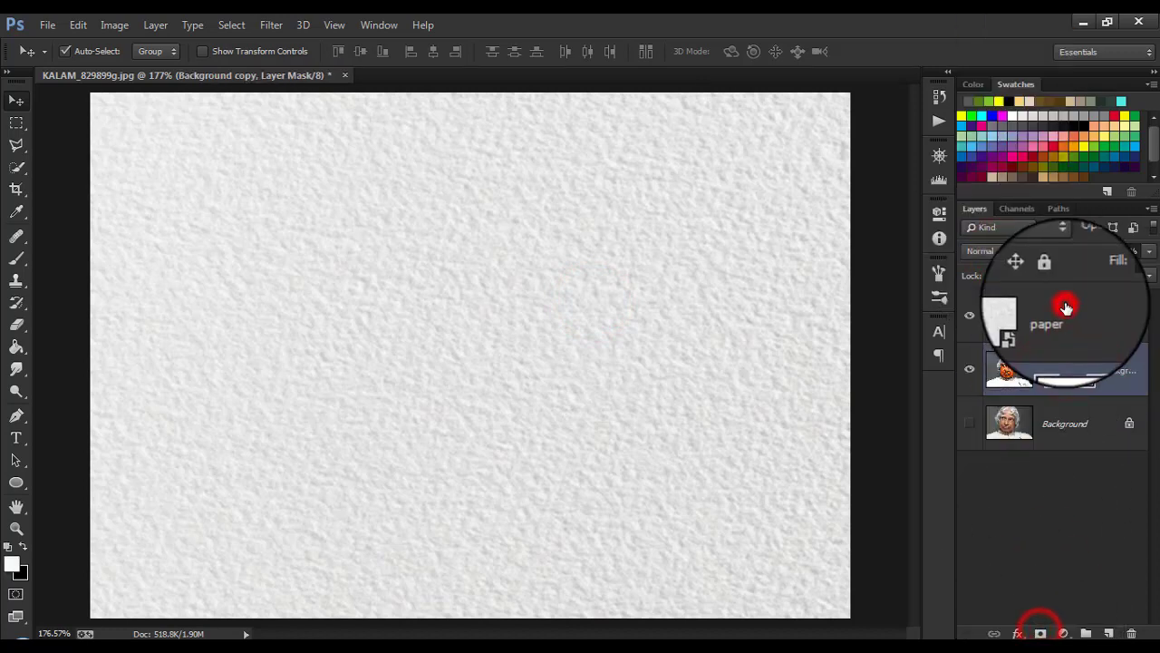
click(1004, 253)
click(982, 75)
- Invert the Background copy mask to black with Ctrl+I, hiding the portrait
click(1069, 370)
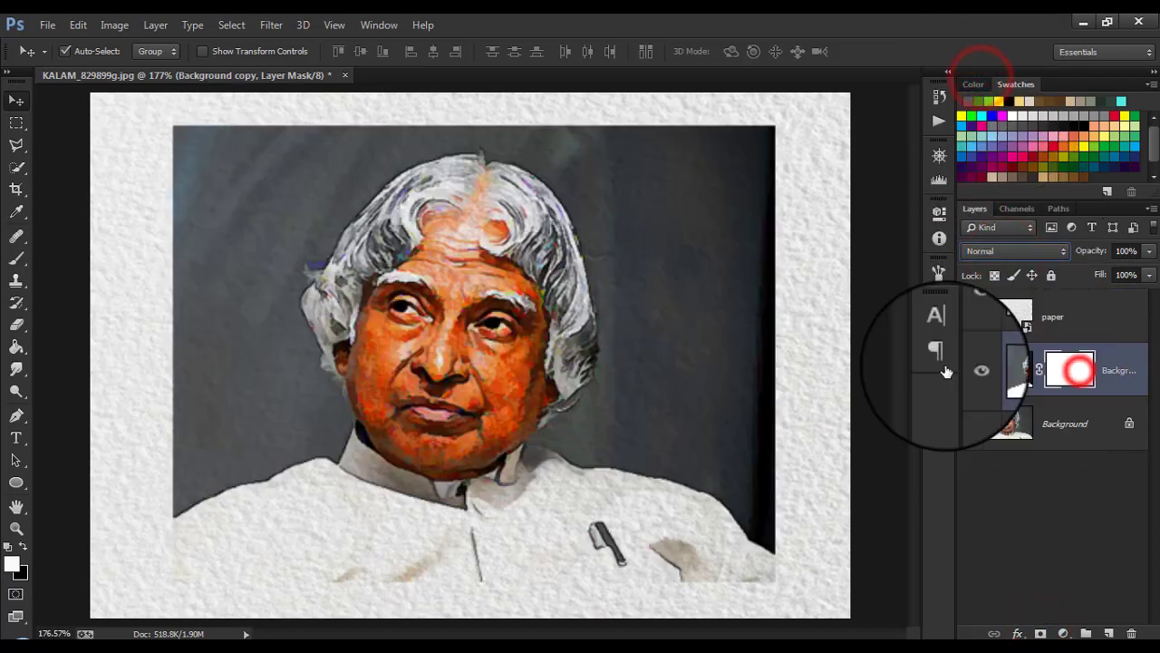
key(ctrl+i)
click(561, 371)
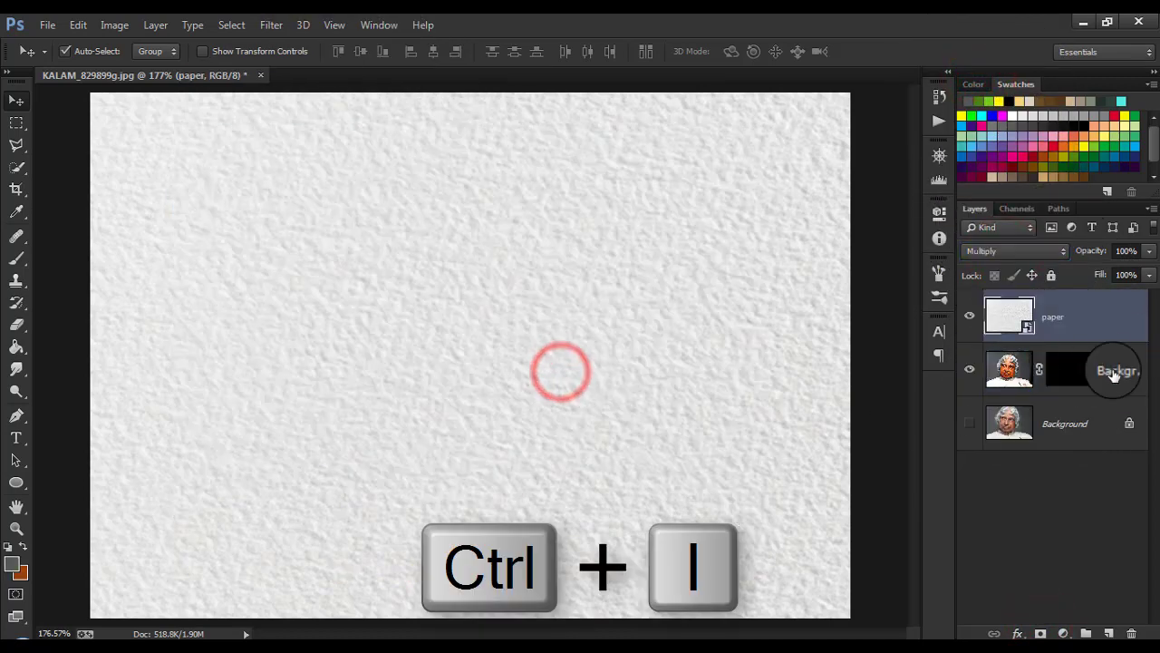
click(1071, 370)
- Switch to the Brush tool and pick a splatter-shaped watercolour brush tip
right_click(20, 261)
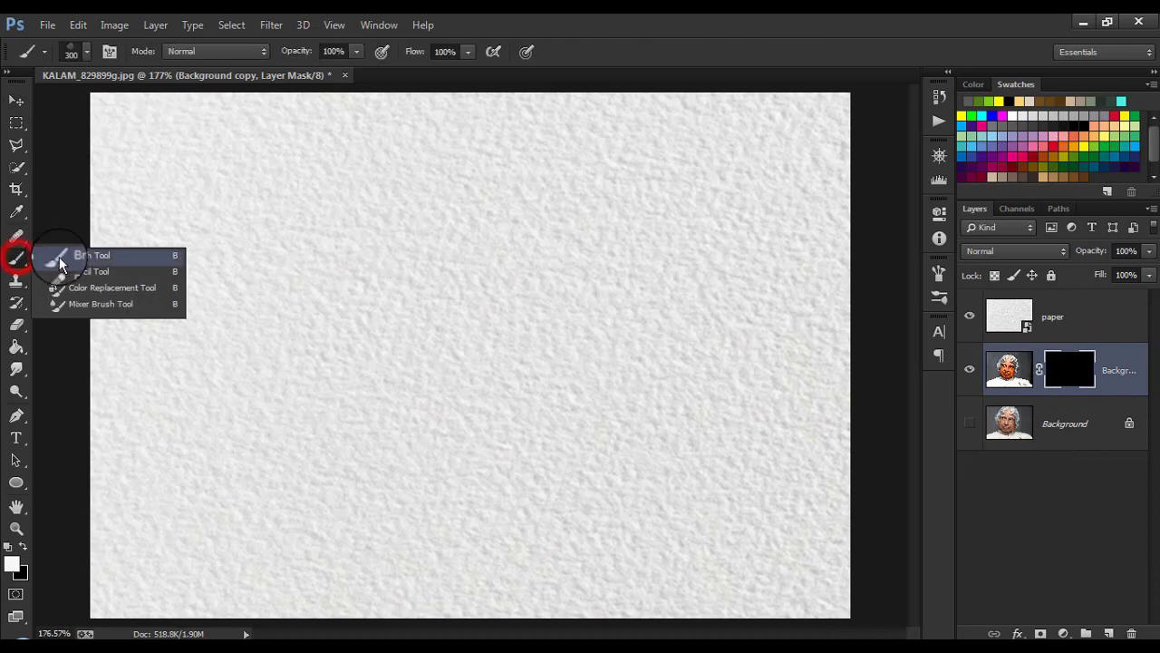
click(91, 252)
click(940, 272)
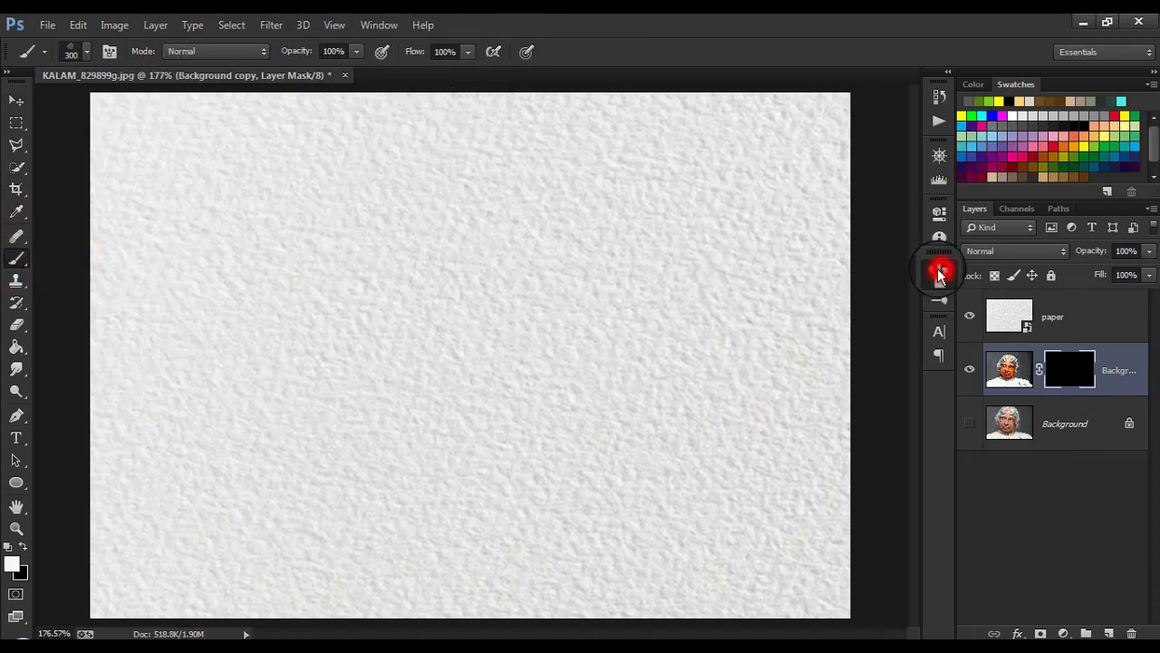
scroll(408, 294, down, 1)
scroll(448, 328, down, 3)
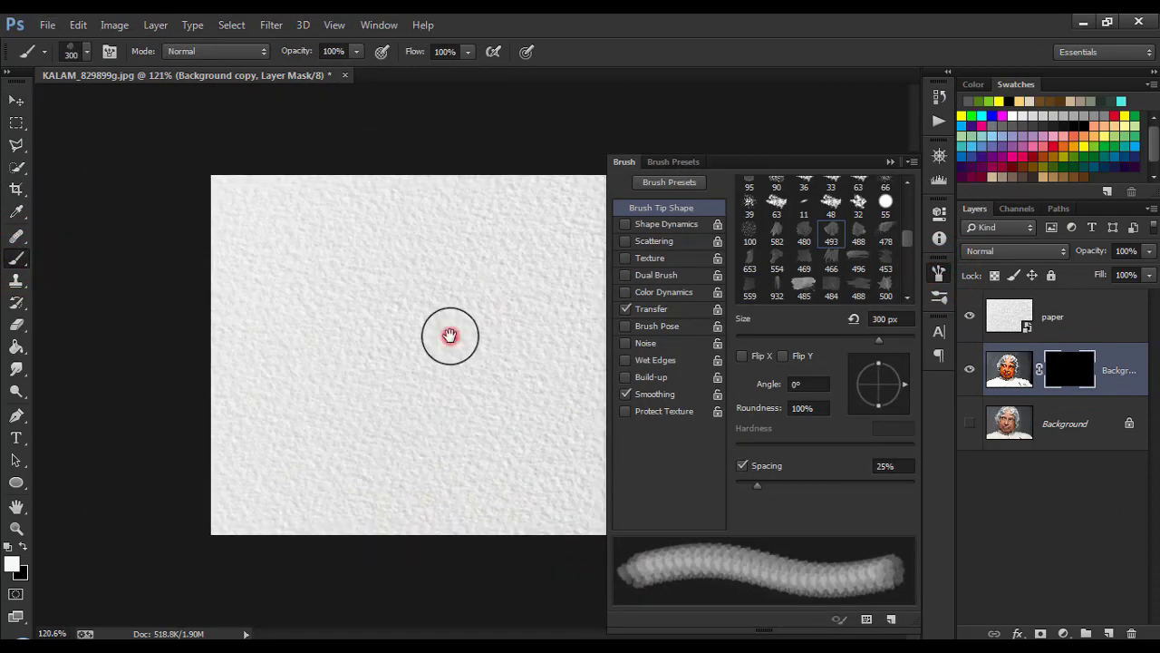
scroll(508, 328, up, 5)
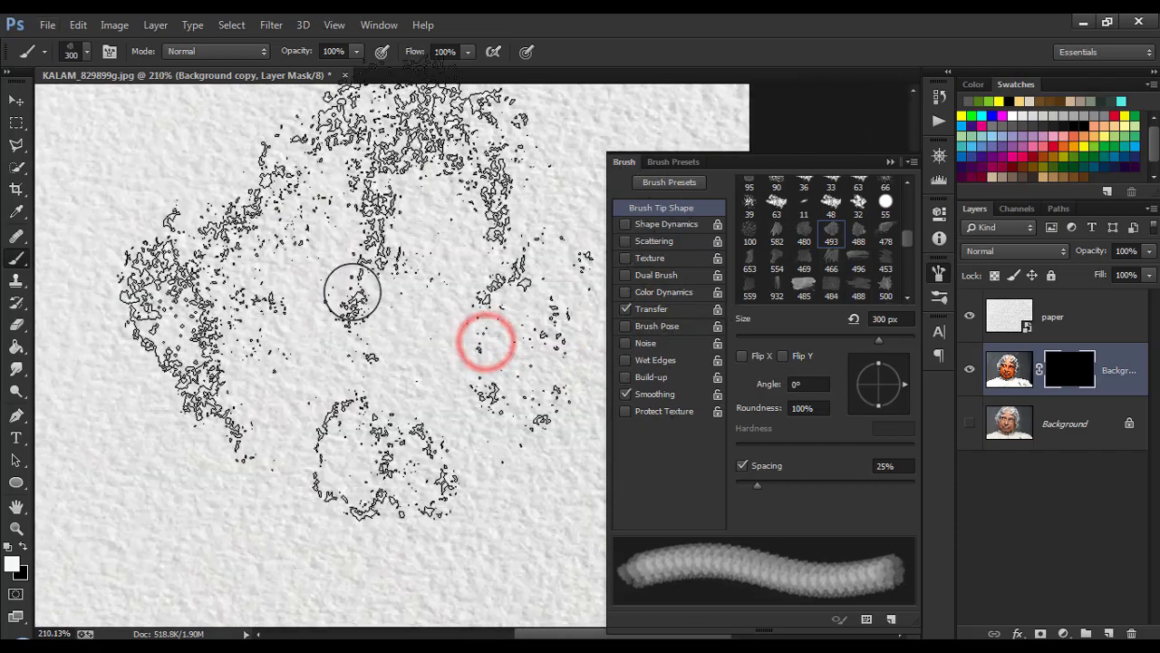
scroll(290, 293, down, 1)
click(414, 317)
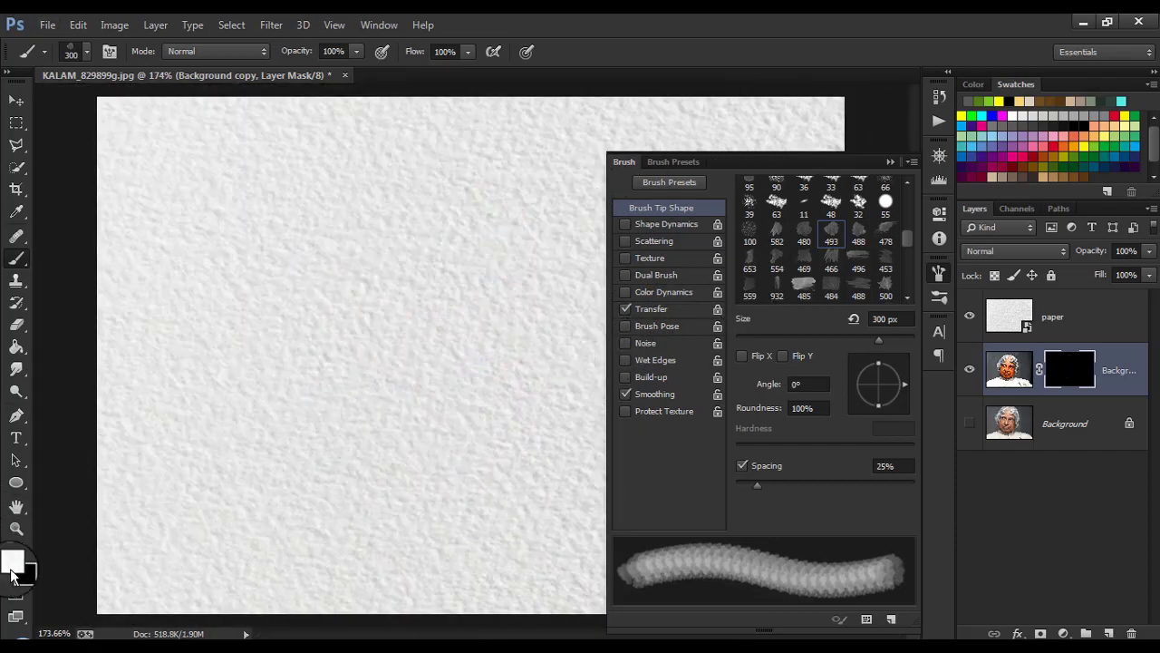
click(839, 234)
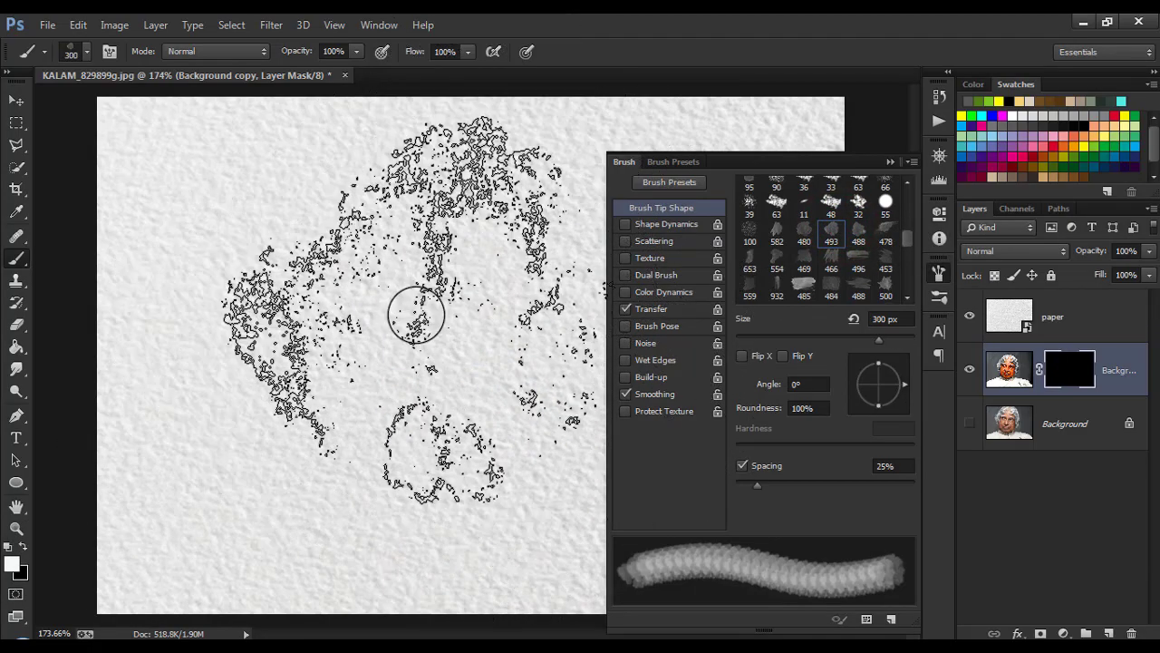
- Paint white into the mask at 300 then 250 px to reveal the face
key(bracketright)
key(bracketleft)
click(428, 342)
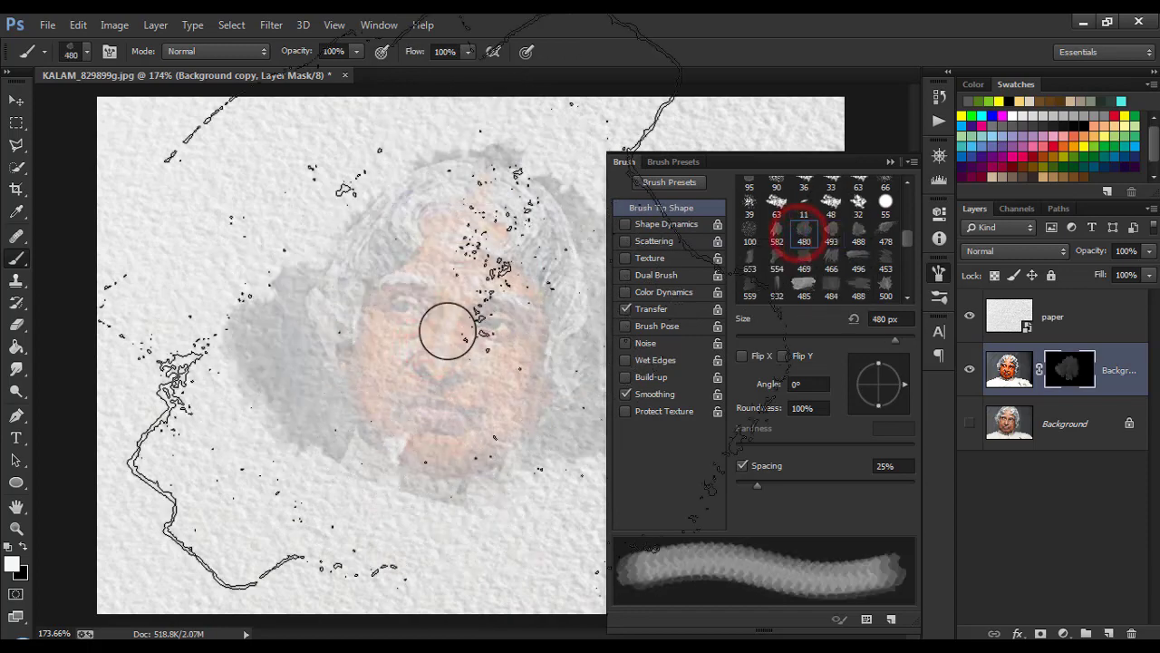
key(bracketleft)
click(456, 335)
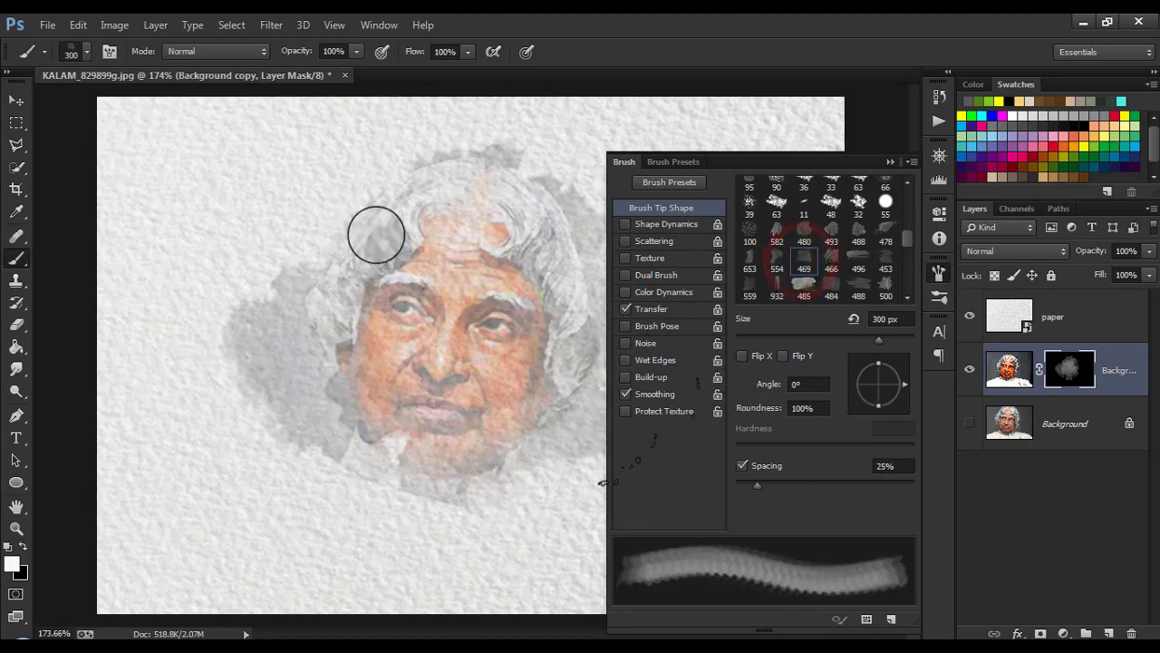
click(272, 345)
- Reveal more of the face and chin, switching to another watercolour brush tip
click(383, 439)
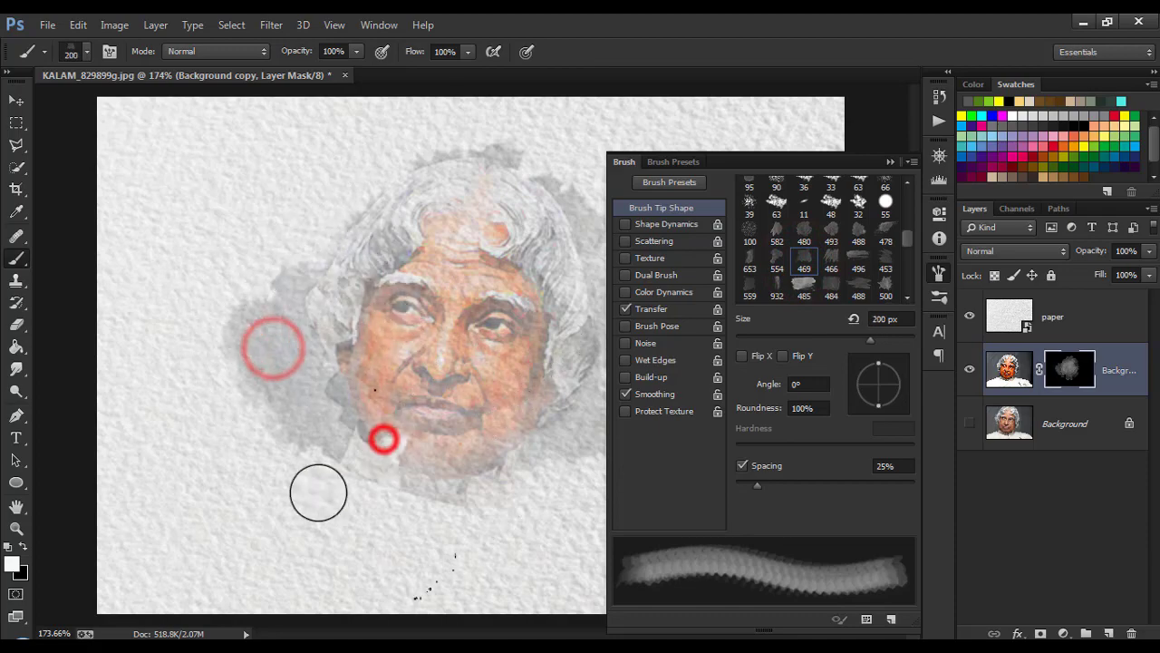
click(316, 489)
click(371, 389)
scroll(884, 263, down, 1)
click(777, 201)
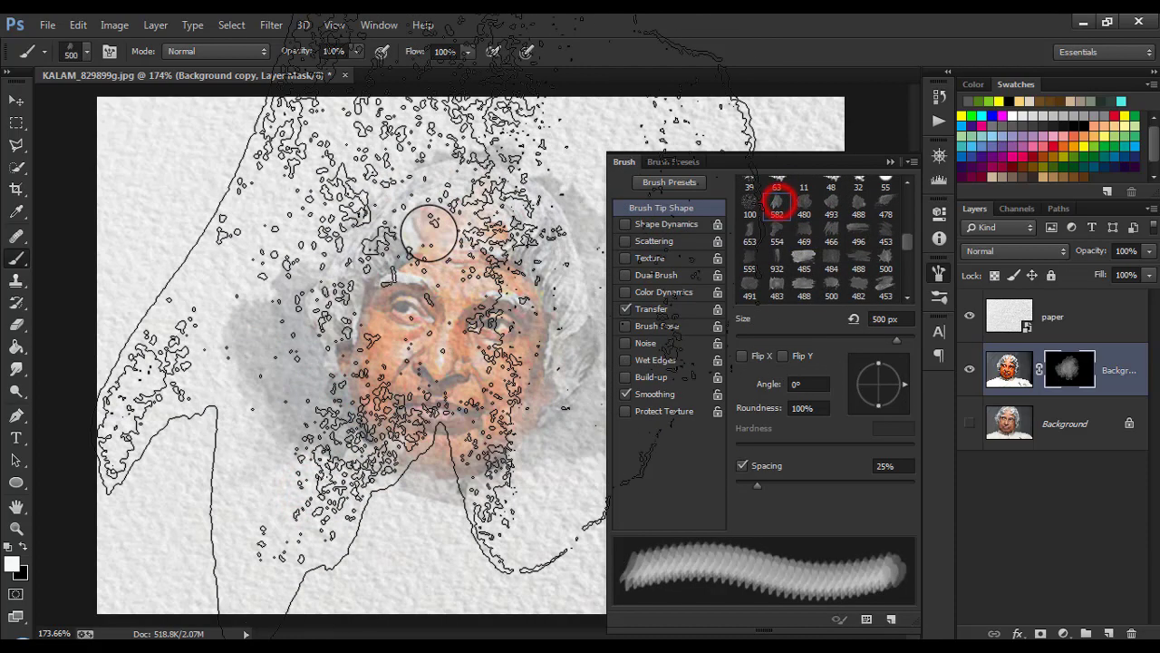
click(507, 505)
click(290, 419)
click(339, 491)
click(318, 535)
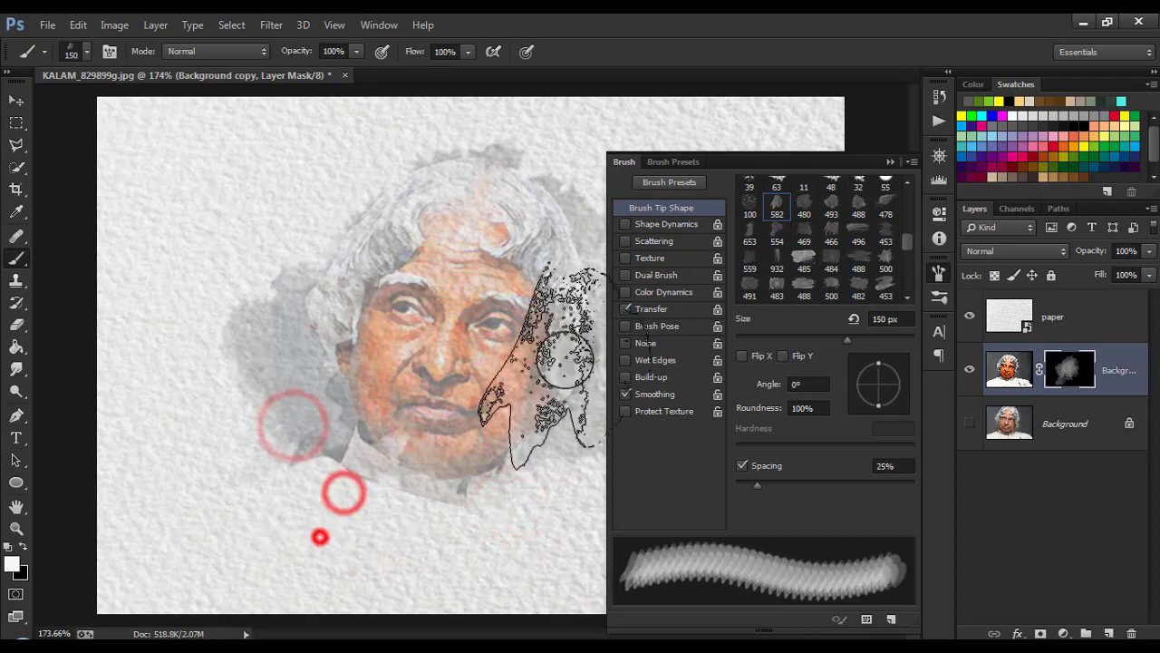
click(405, 553)
- Settle on a large 500 px watercolour tip and paint grey wash around the face
click(858, 201)
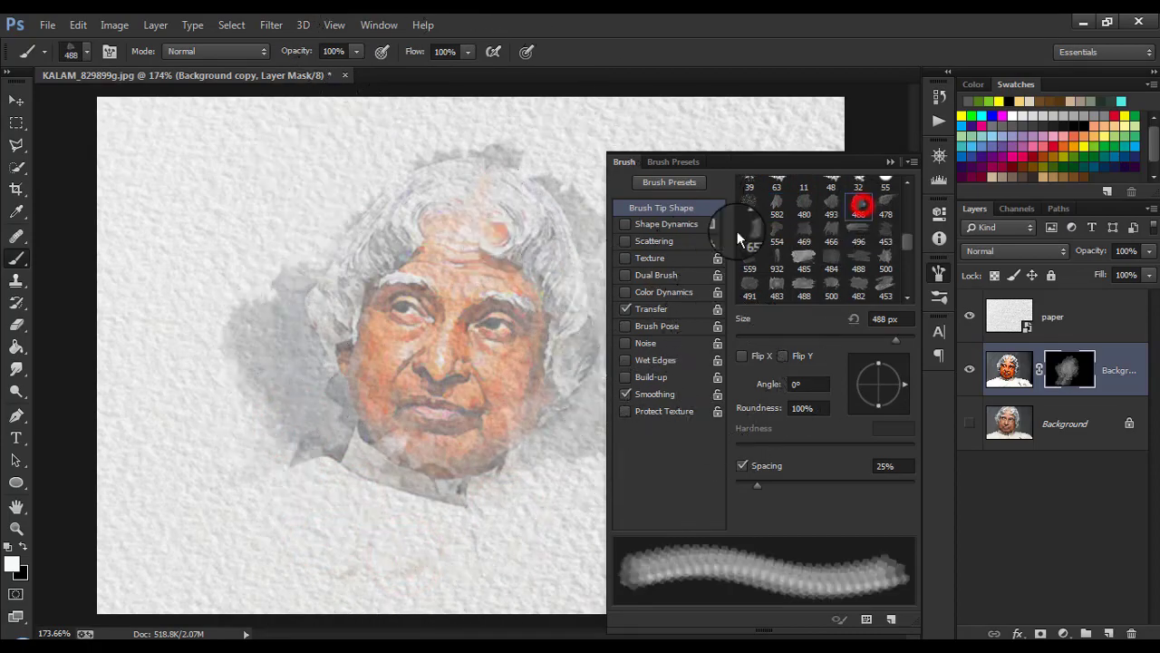
click(810, 201)
click(831, 283)
click(891, 161)
key(bracketleft)
key(bracketleft)
key(bracketleft)
click(515, 516)
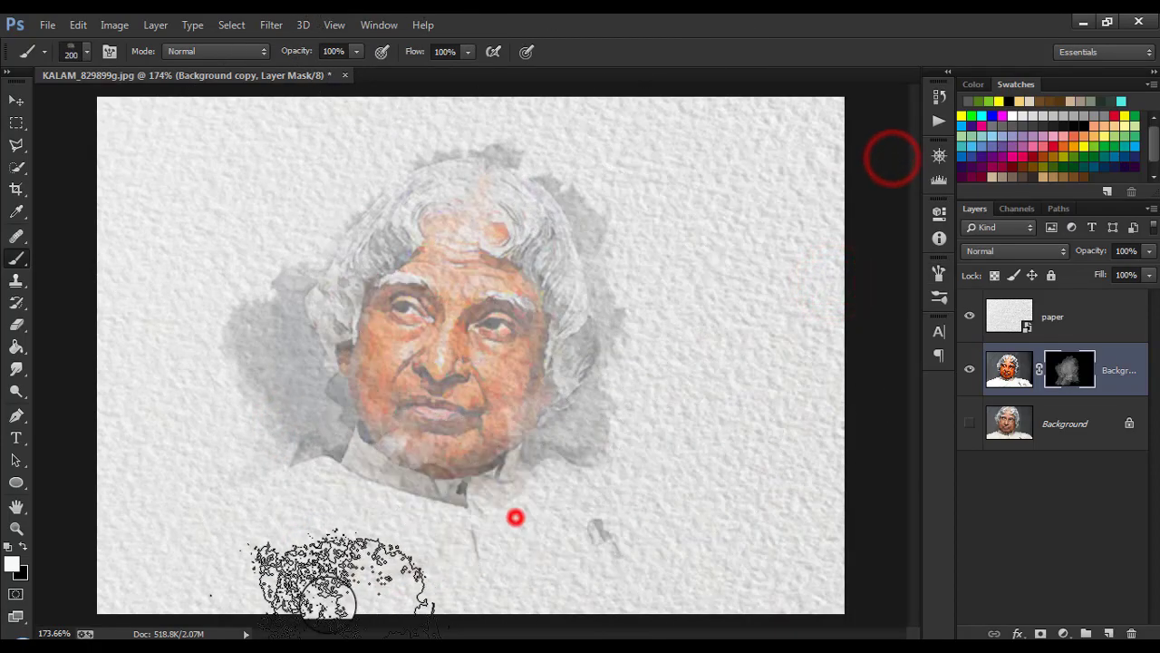
click(554, 381)
click(536, 264)
- Pick a new watercolour brush tip and paint more of the face into the mask
click(109, 51)
click(894, 251)
click(891, 160)
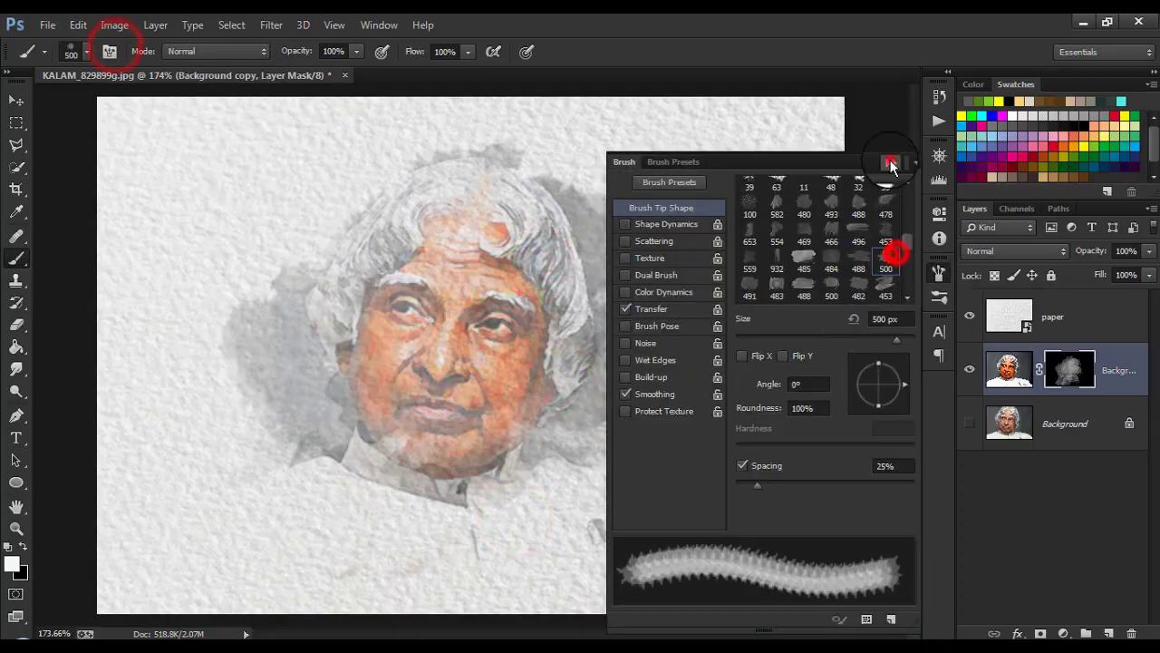
click(431, 310)
click(414, 375)
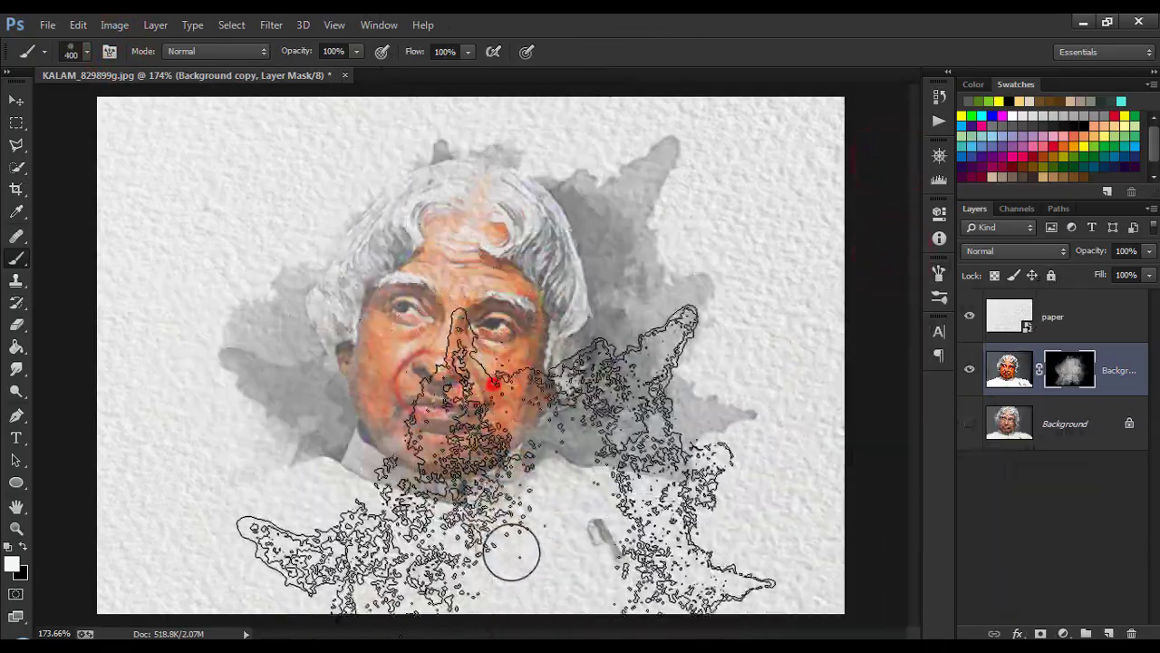
- Choose a different brush preset and reveal the face cleanly in colour
right_click(410, 299)
click(436, 161)
click(597, 36)
click(414, 147)
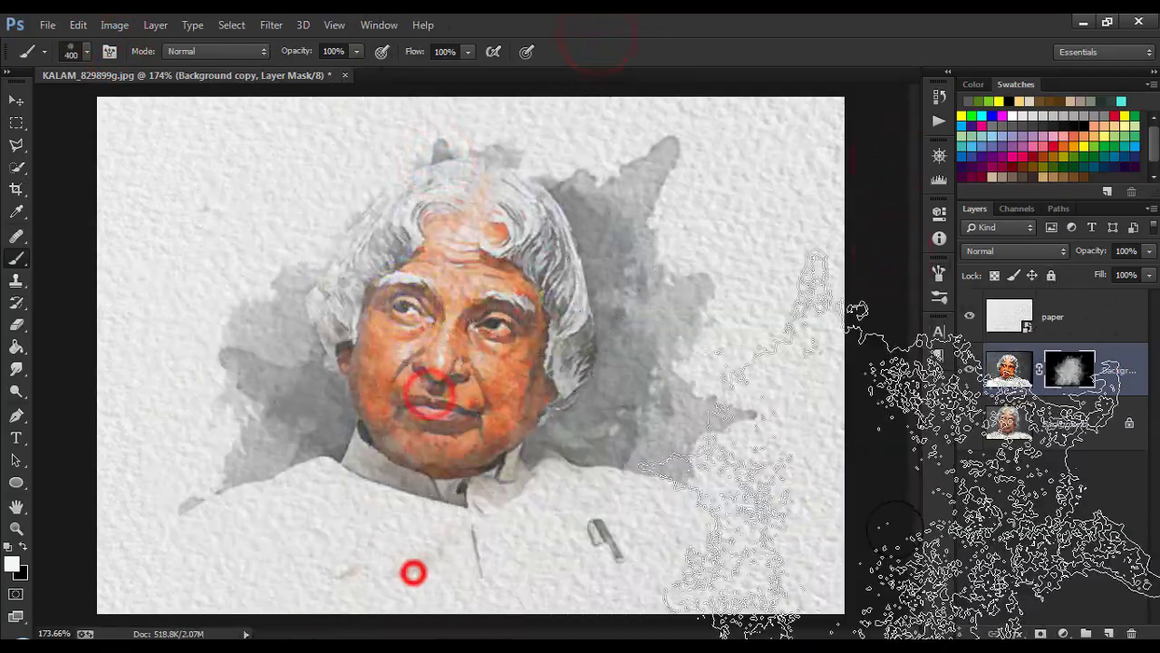
click(409, 570)
click(435, 390)
- Use a 500 px watercolour tip to add strokes along the portrait's lower edge
click(109, 51)
click(751, 266)
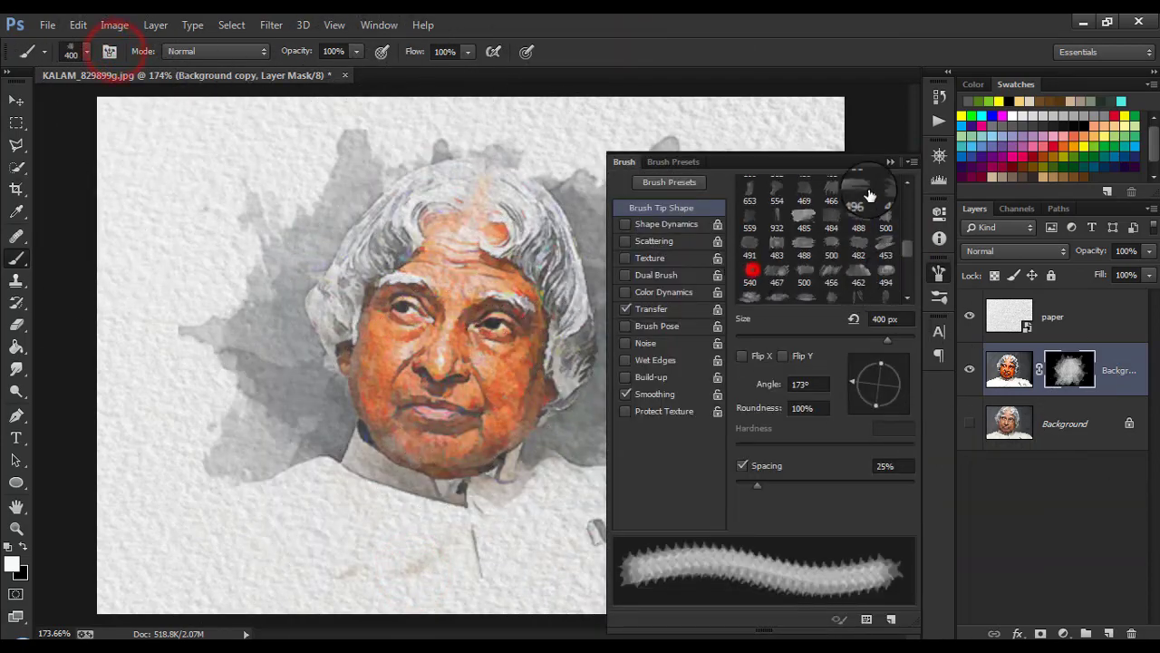
click(894, 161)
click(399, 507)
click(409, 583)
click(481, 596)
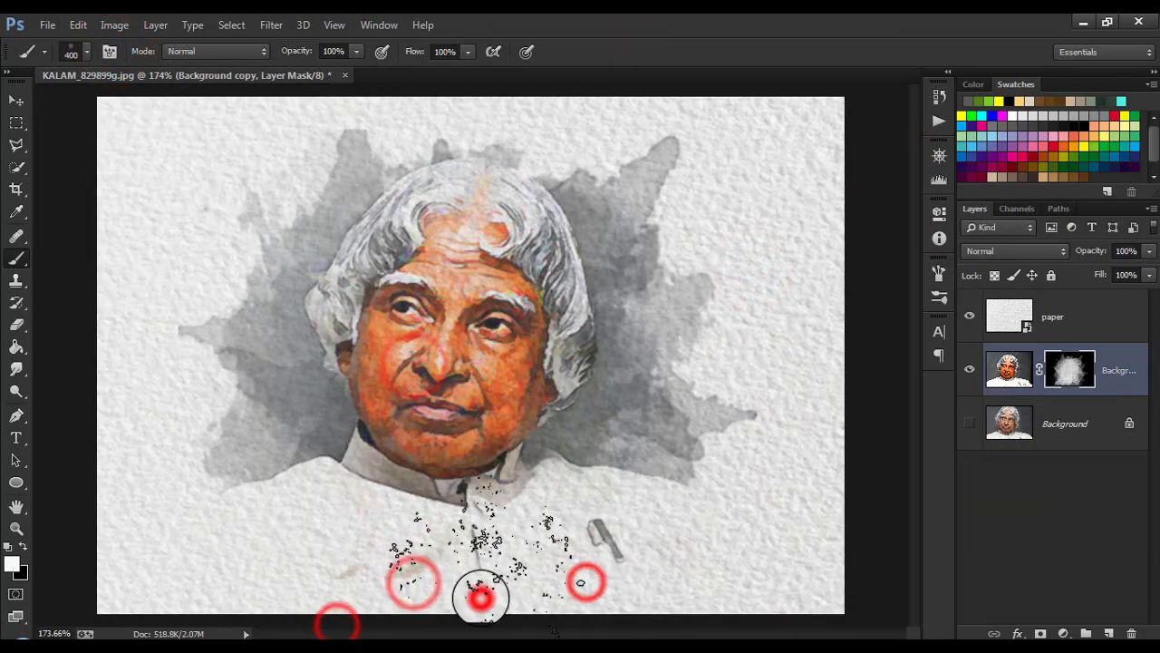
click(466, 220)
- With another watercolour tip, dab forehead and cheek and scatter dabs at the wash's left edge
click(108, 51)
click(828, 287)
click(894, 161)
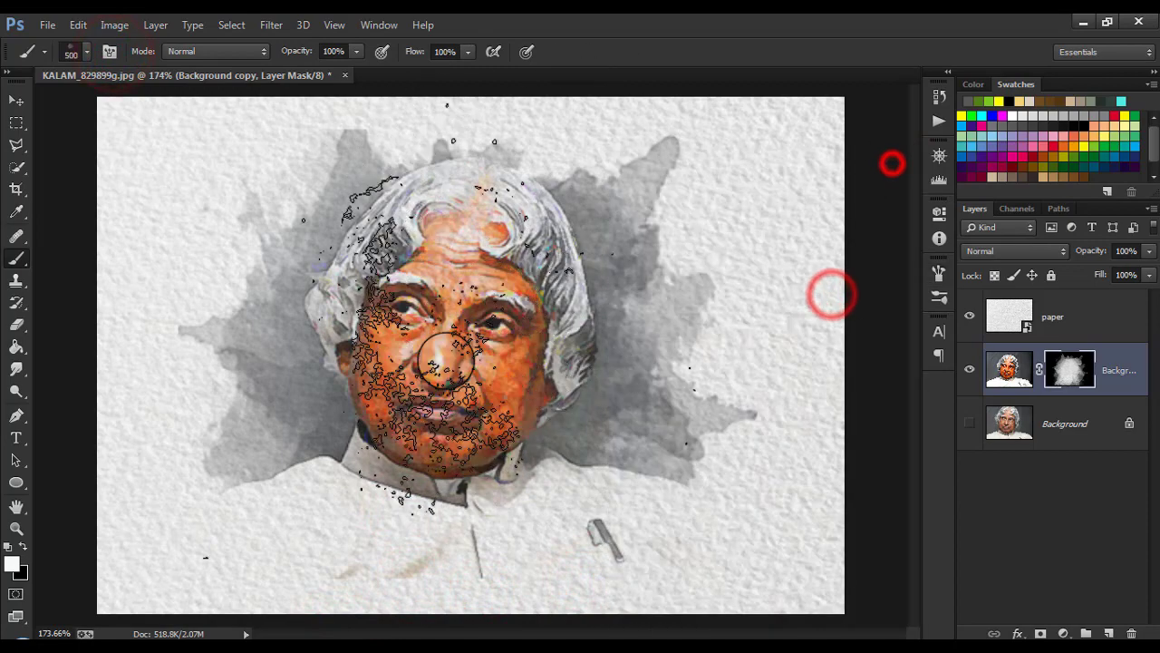
click(444, 246)
click(482, 266)
click(310, 359)
click(176, 332)
click(185, 391)
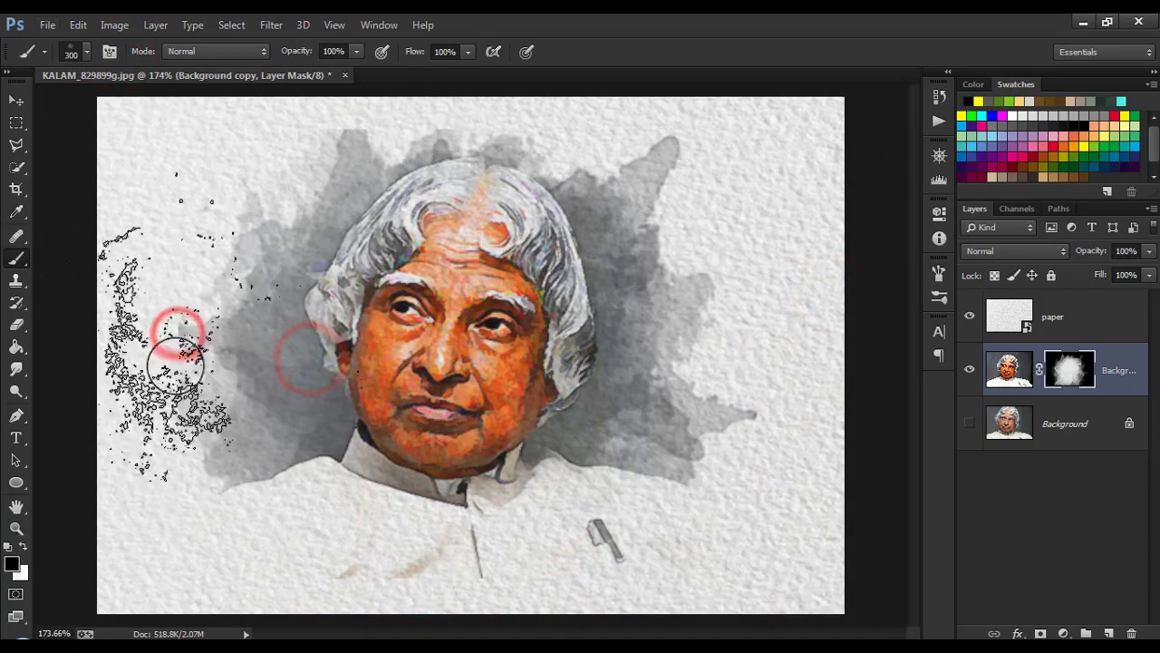
click(241, 207)
scroll(384, 245, down, 3)
click(428, 166)
click(396, 177)
- Swap to white, dab across the lower portrait, forehead and cheek, then switch to the Move tool
click(551, 173)
click(681, 323)
key(x)
click(596, 462)
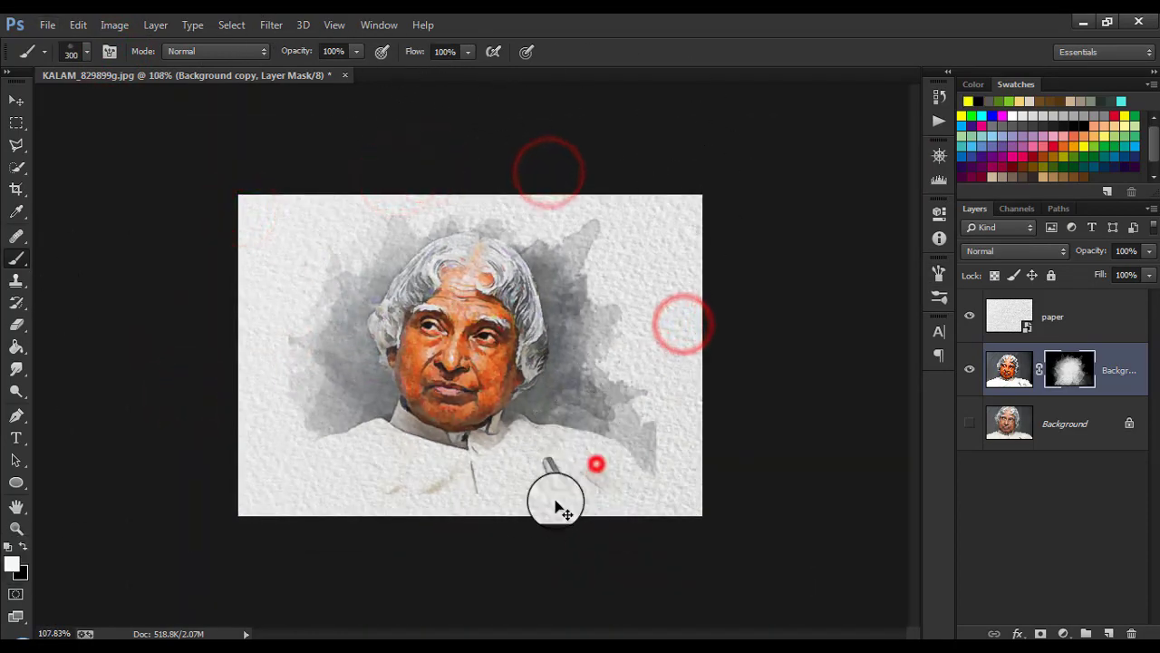
click(498, 494)
click(478, 550)
click(471, 258)
click(383, 383)
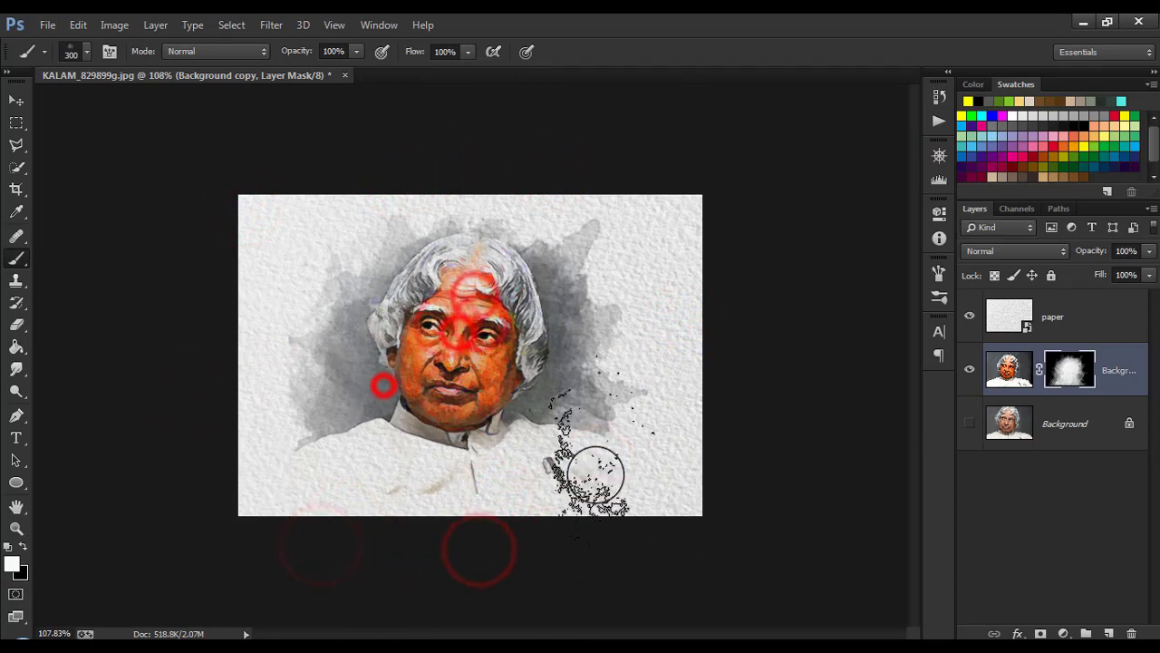
scroll(471, 357, up, 3)
key(v)
scroll(447, 457, down, 4)
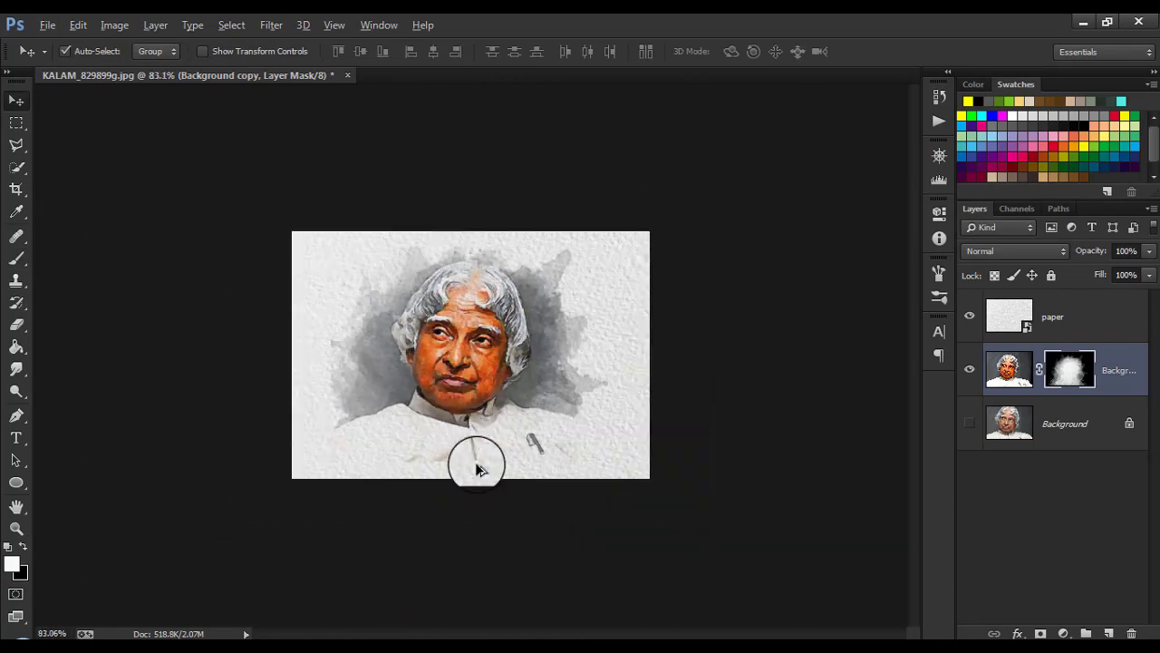
- Add a new empty layer above the paper and ready the Brush with a red paint colour
click(633, 326)
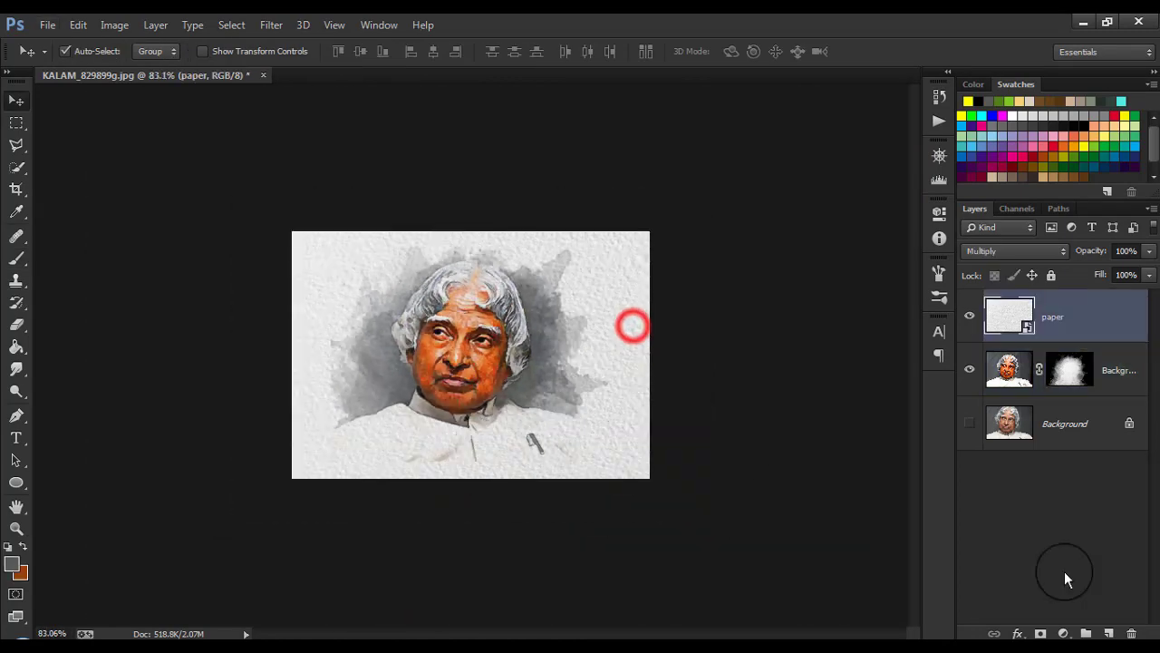
click(1104, 632)
scroll(197, 376, up, 4)
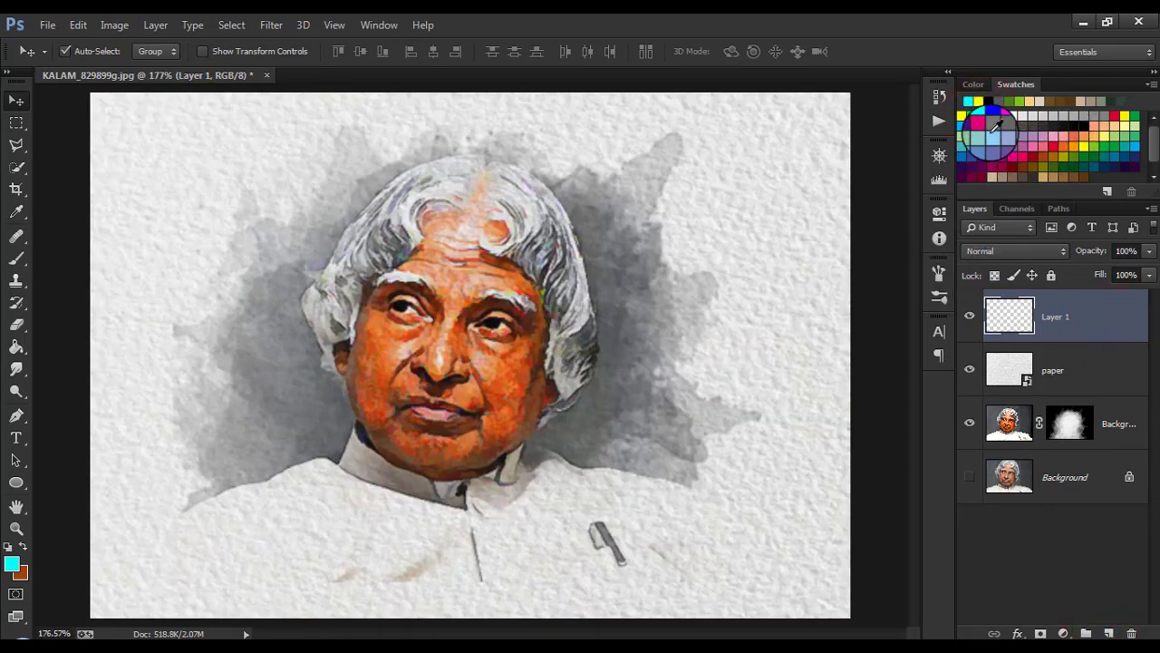
click(11, 564)
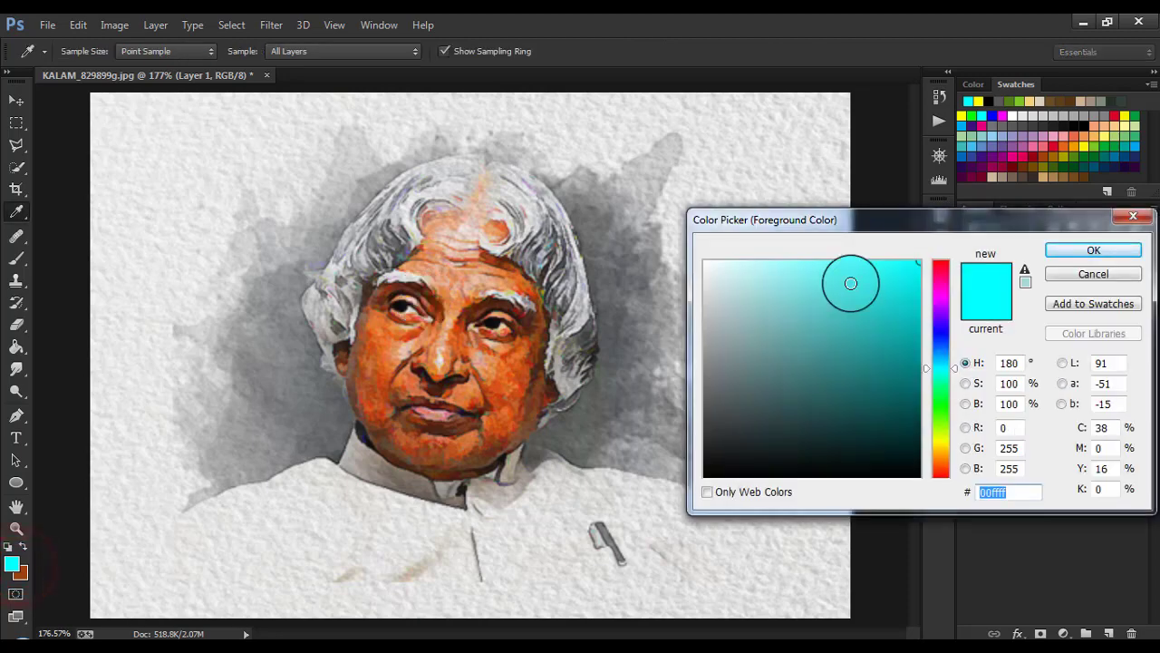
click(931, 268)
click(1074, 251)
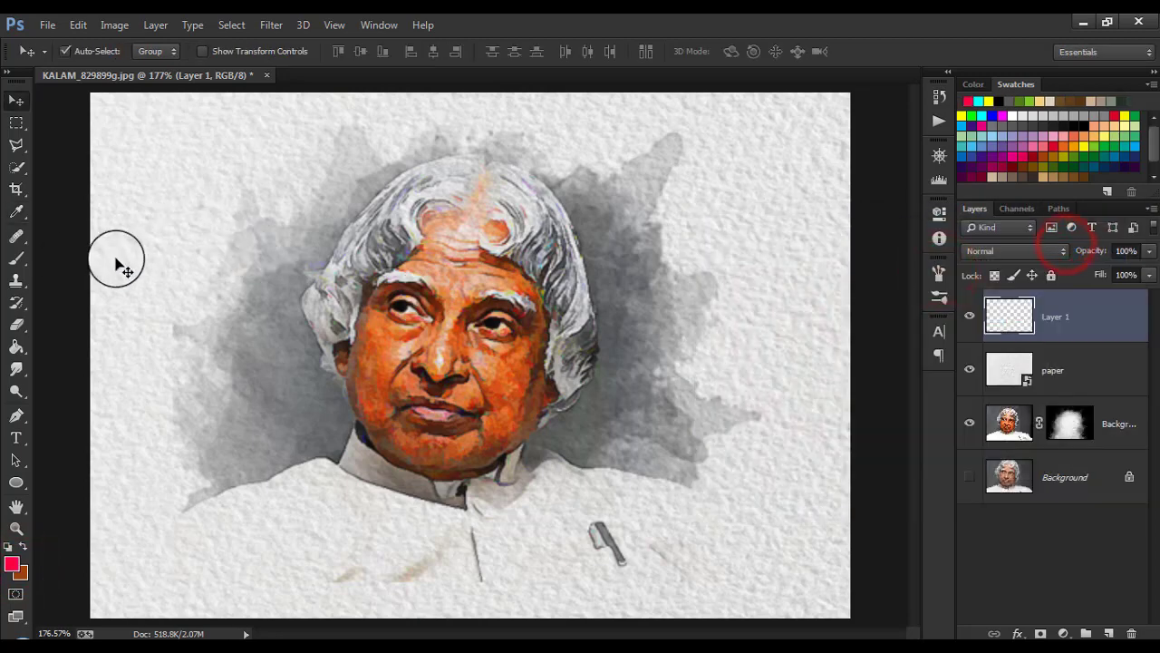
right_click(16, 257)
click(90, 269)
- Dab pink splashes on the upper left and cyan washes at the bottom and upper right
click(148, 239)
scroll(251, 363, down, 2)
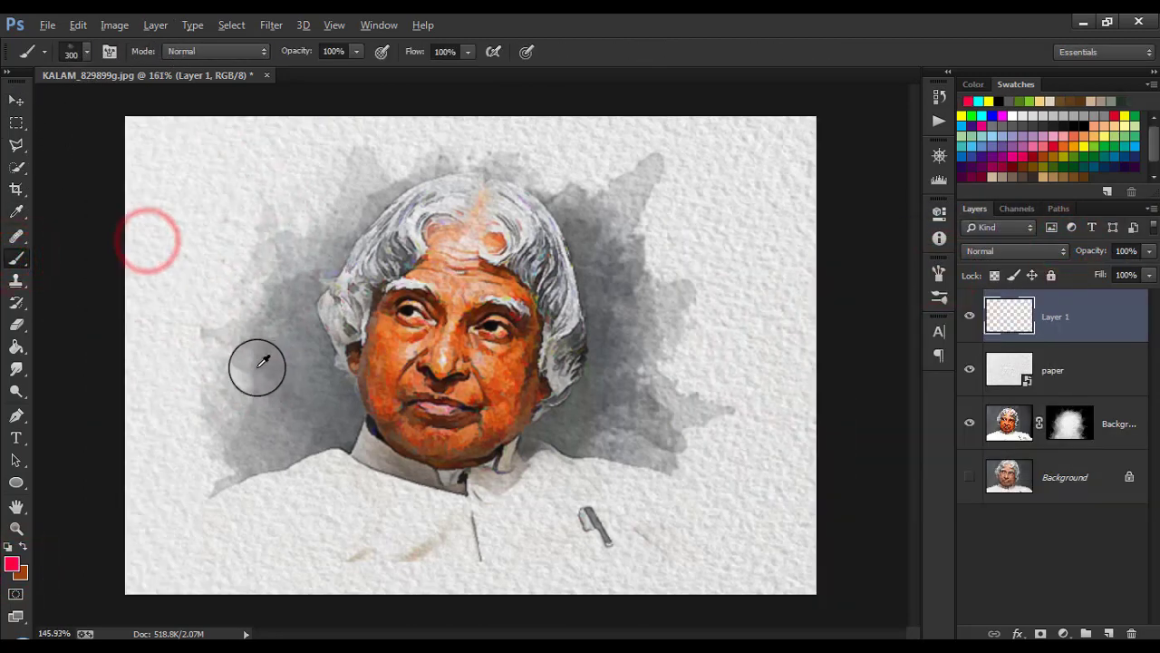
click(233, 200)
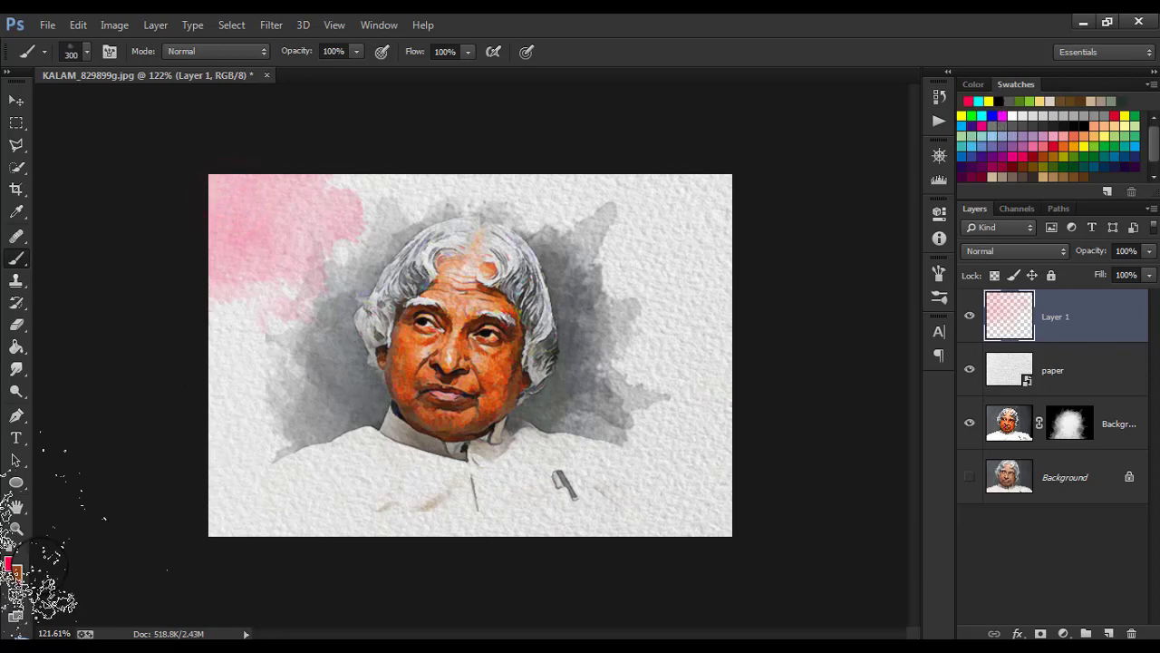
click(984, 115)
click(682, 472)
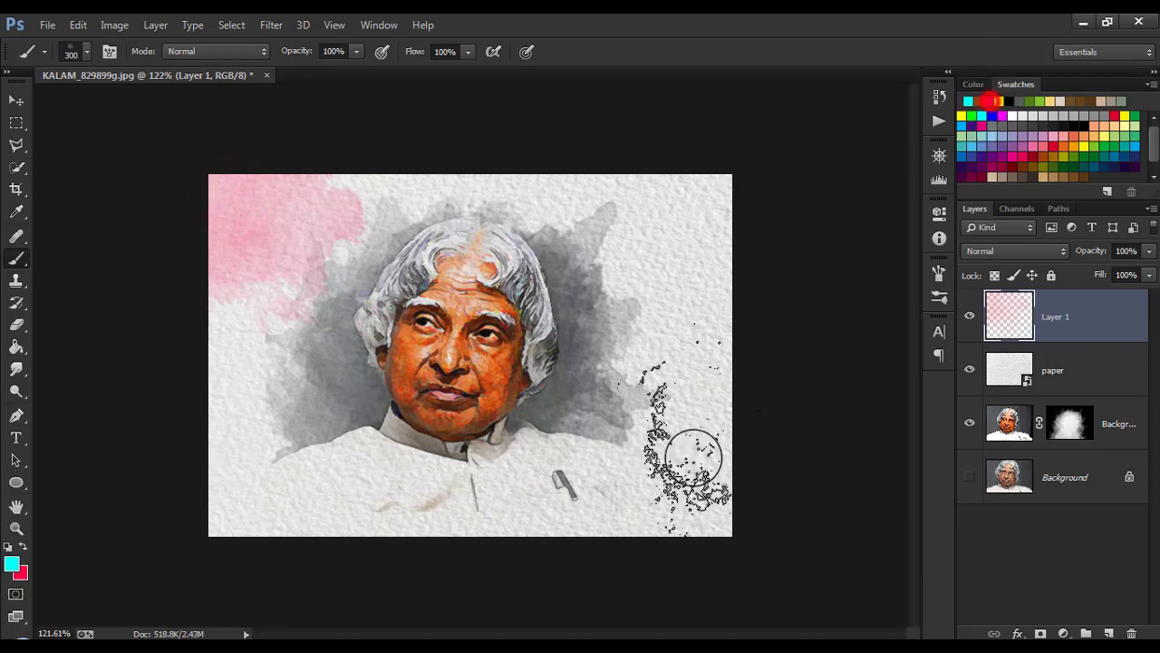
key(x)
click(262, 474)
click(284, 357)
click(228, 262)
click(715, 202)
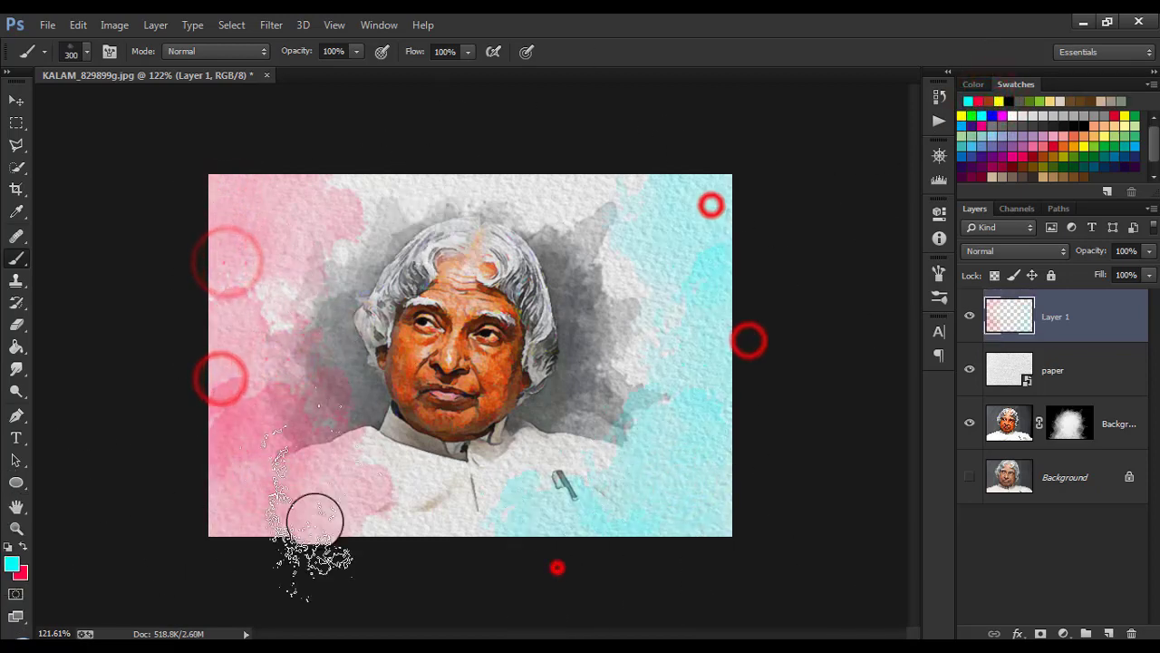
- Paint pale yellow splashes across the top middle
key(x)
click(1042, 101)
click(439, 172)
click(545, 168)
click(377, 154)
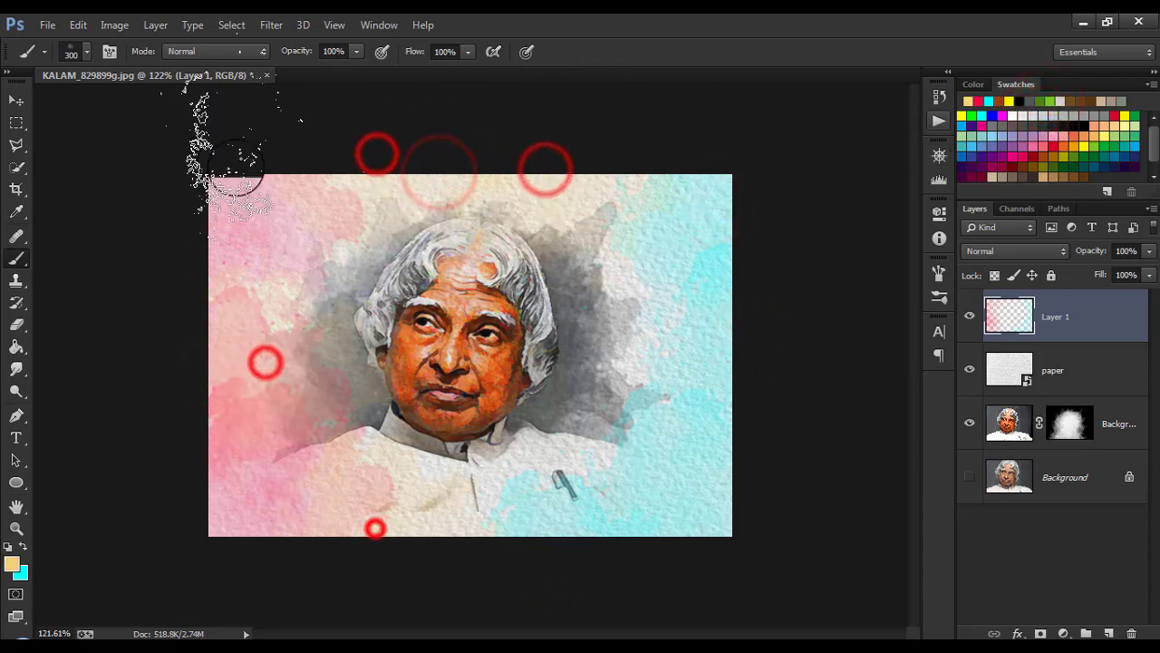
- Shrink the brush to 175 px and switch to a scatter watercolour brush tip
click(108, 51)
click(868, 218)
click(893, 159)
click(640, 378)
key(ctrl+plus)
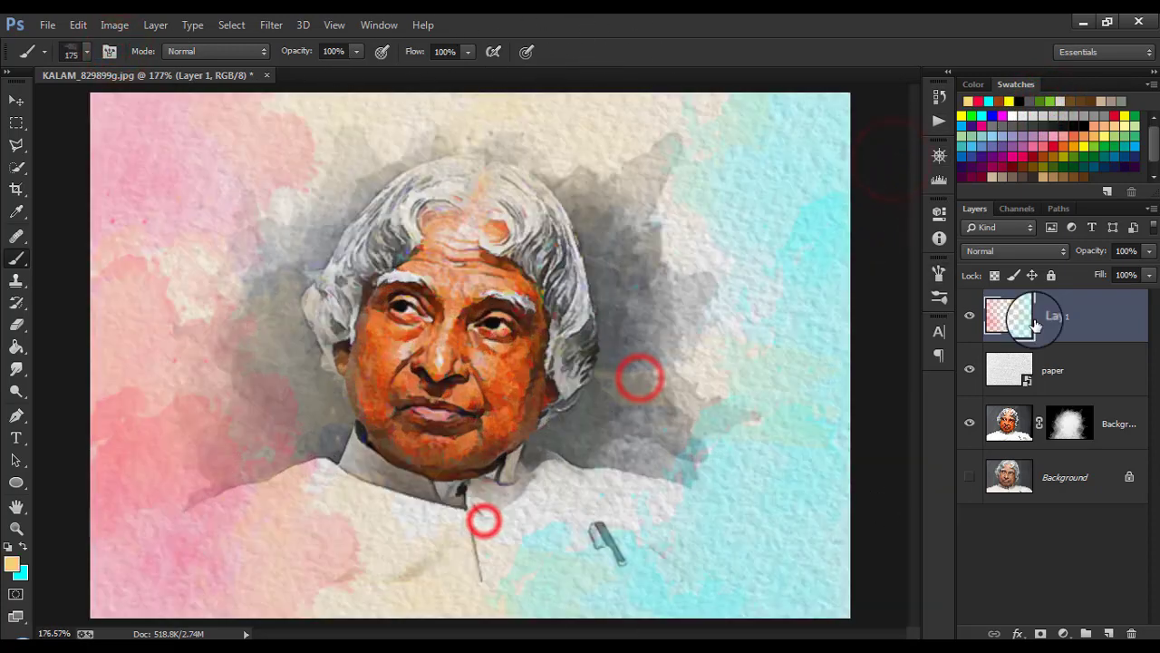
click(1015, 250)
click(852, 355)
click(81, 52)
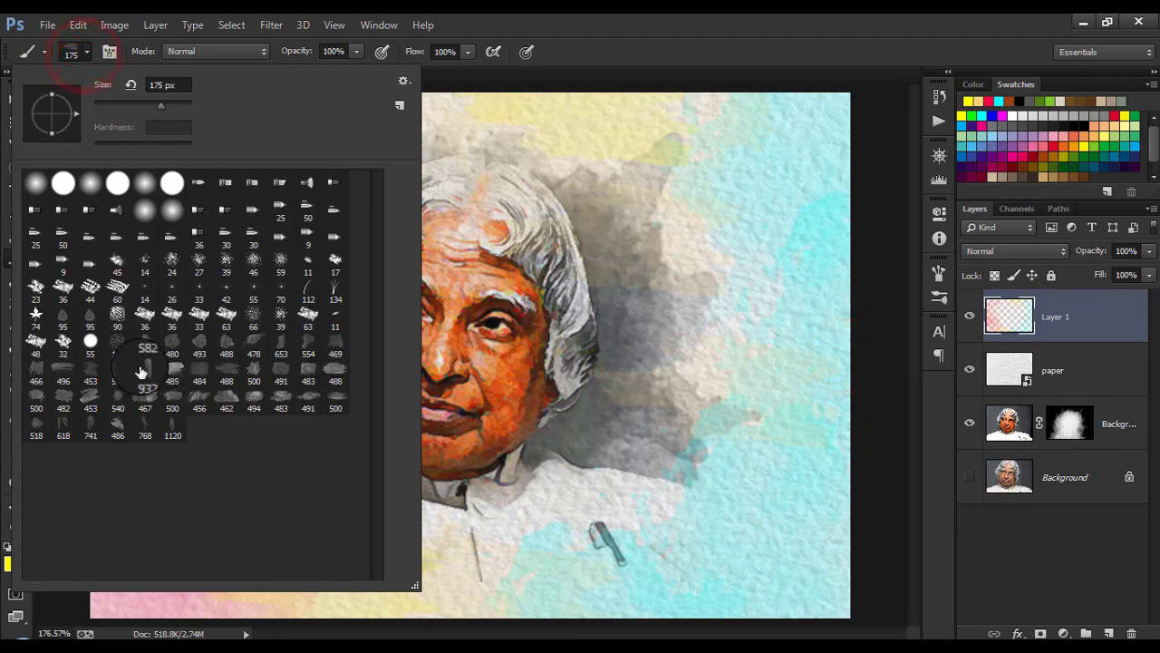
double_click(49, 428)
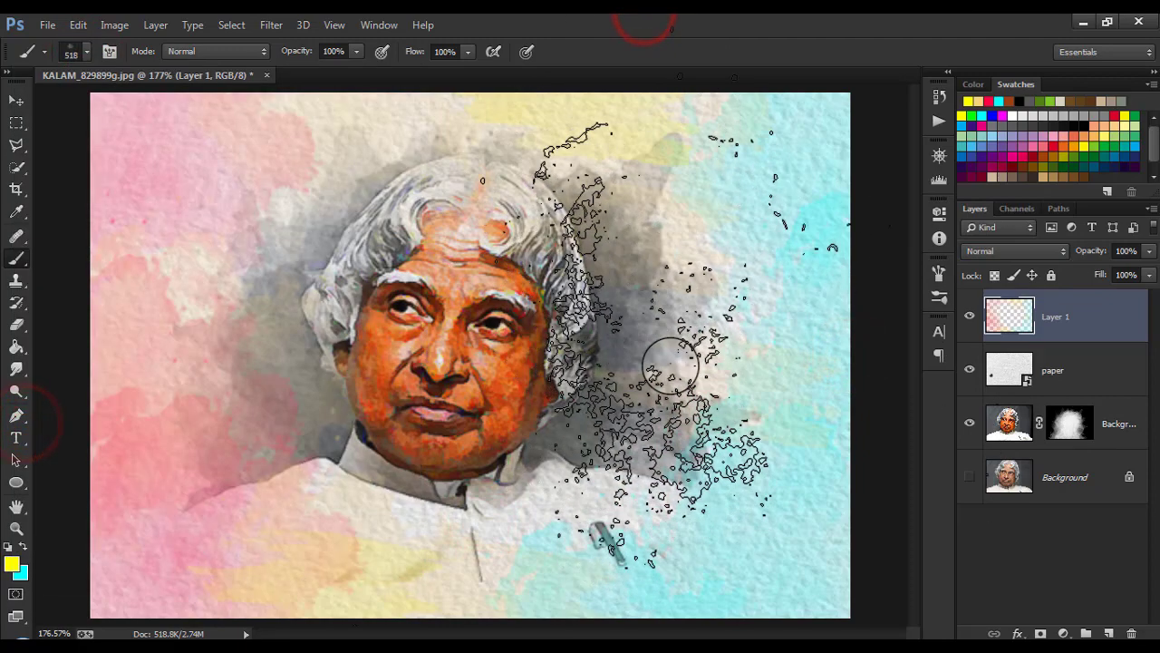
- Stamp yellow at the lower right, green at the lower left, and dark and red paint upper left
click(735, 559)
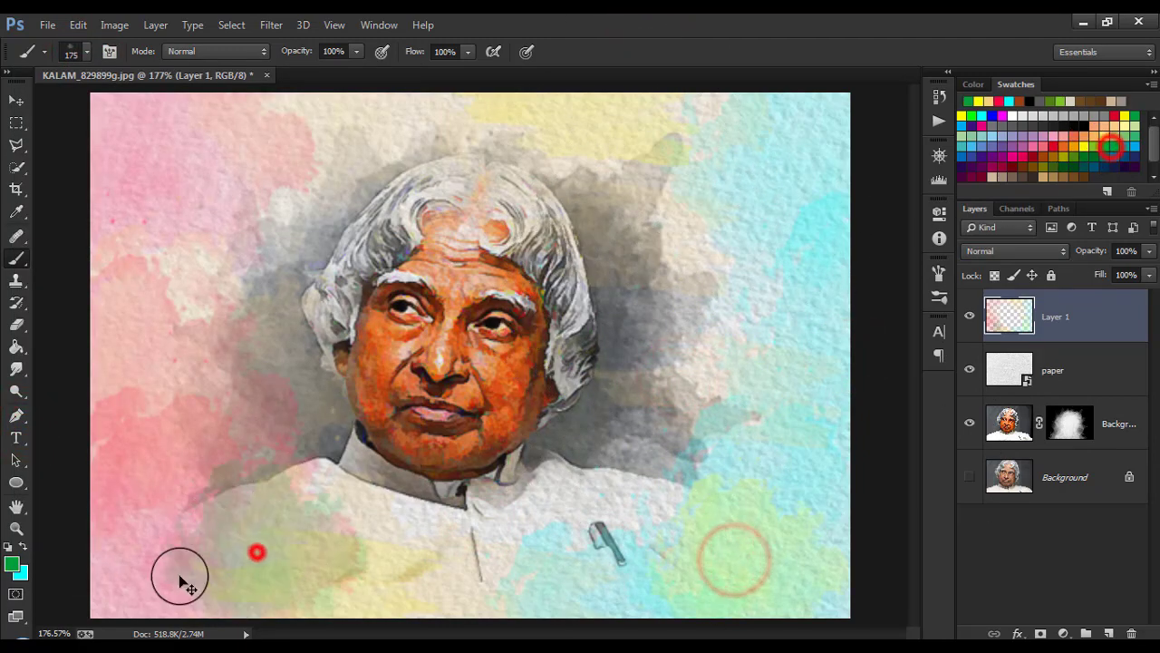
click(256, 548)
click(173, 497)
click(220, 604)
click(1136, 160)
click(214, 401)
click(1059, 150)
click(261, 269)
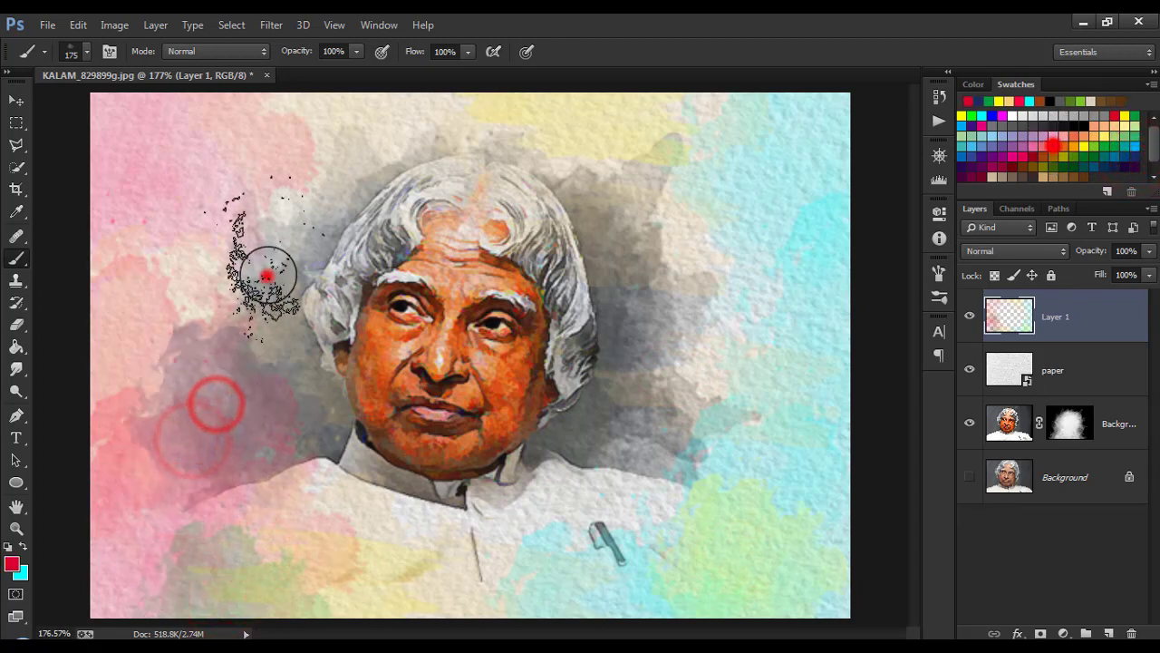
click(196, 287)
click(666, 364)
- Dab coral paint right of the face and green splashes on the left side and top
click(698, 261)
click(703, 404)
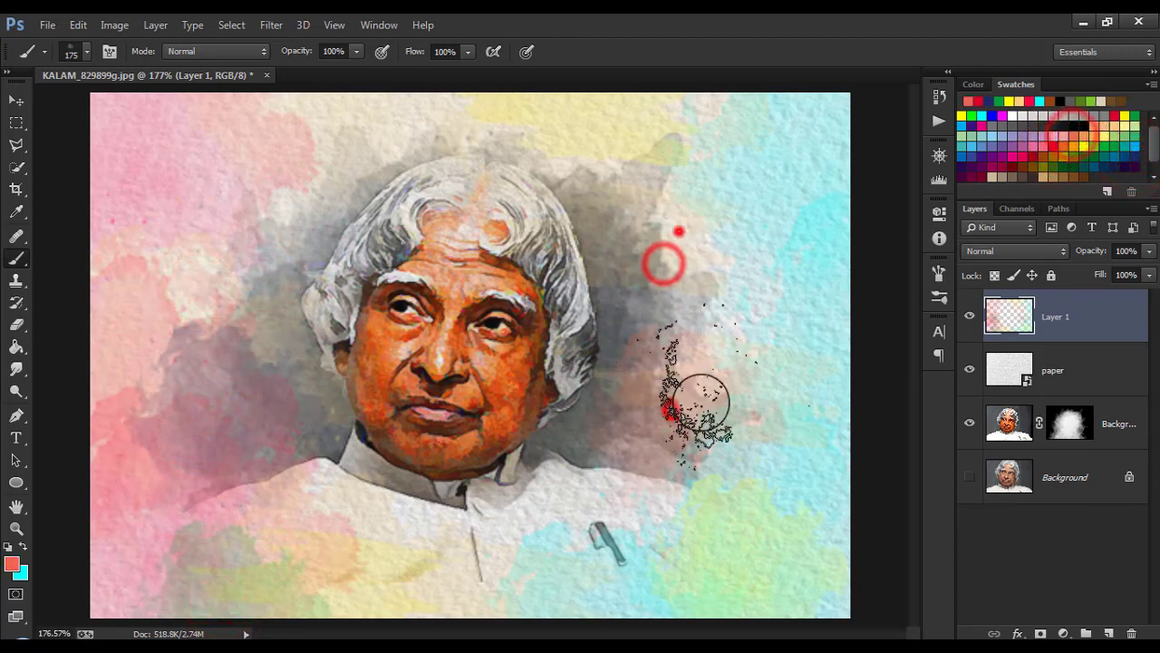
click(712, 228)
click(1092, 100)
click(317, 220)
click(218, 280)
click(264, 292)
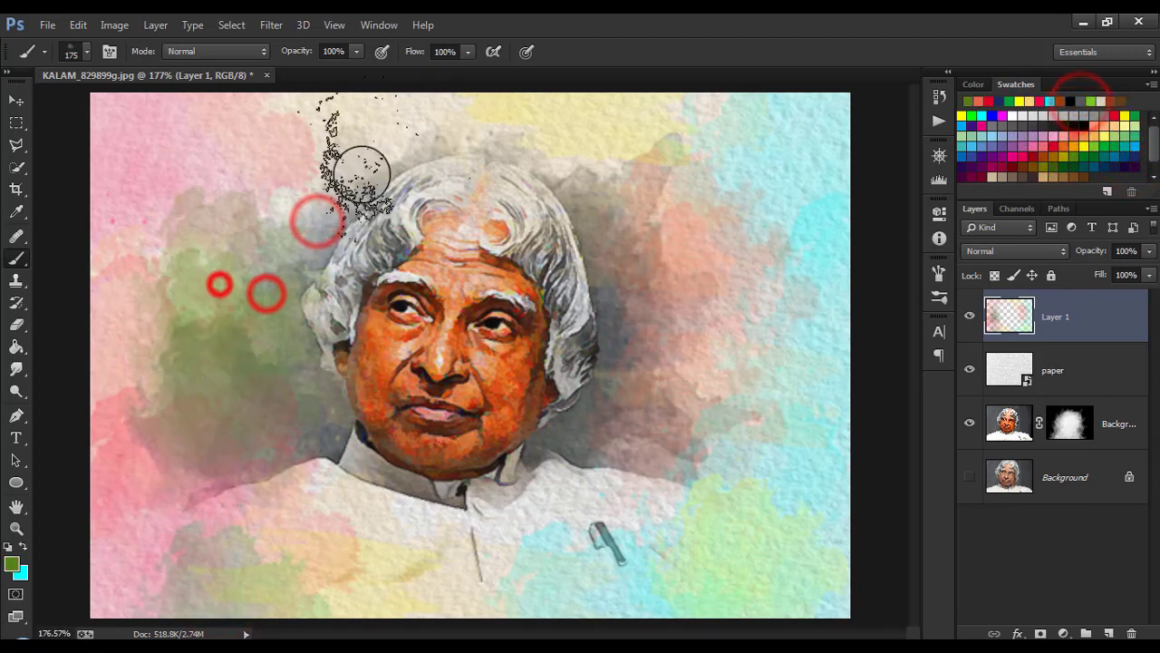
click(317, 113)
click(371, 137)
click(448, 102)
- Stamp light cyan splashes along the top edge and set Layer 1 to Linear Burn
click(985, 140)
click(494, 130)
click(423, 103)
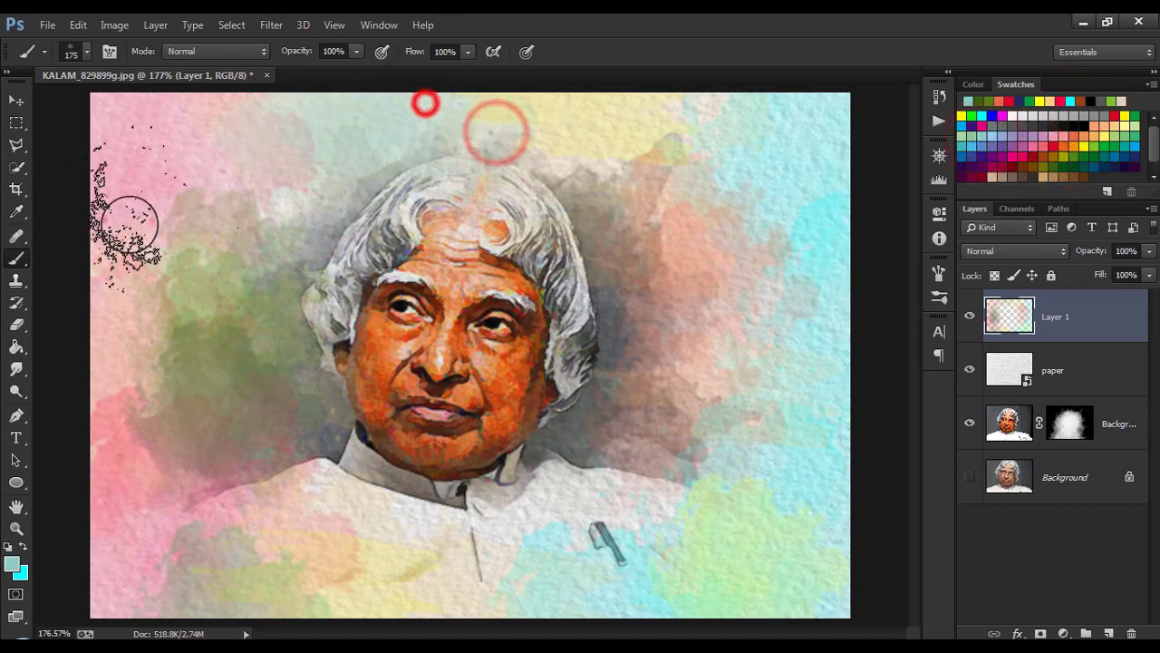
click(1015, 252)
click(982, 102)
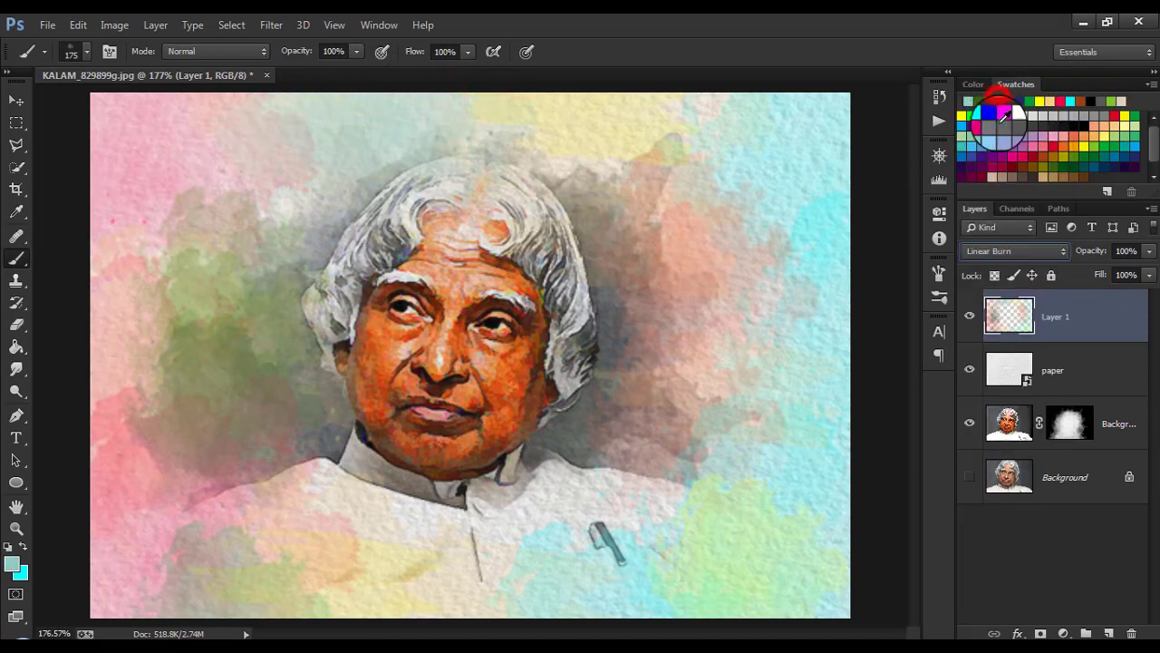
- Duplicate the splash layer and set the copy to Lighten
key(ctrl+j)
key(v)
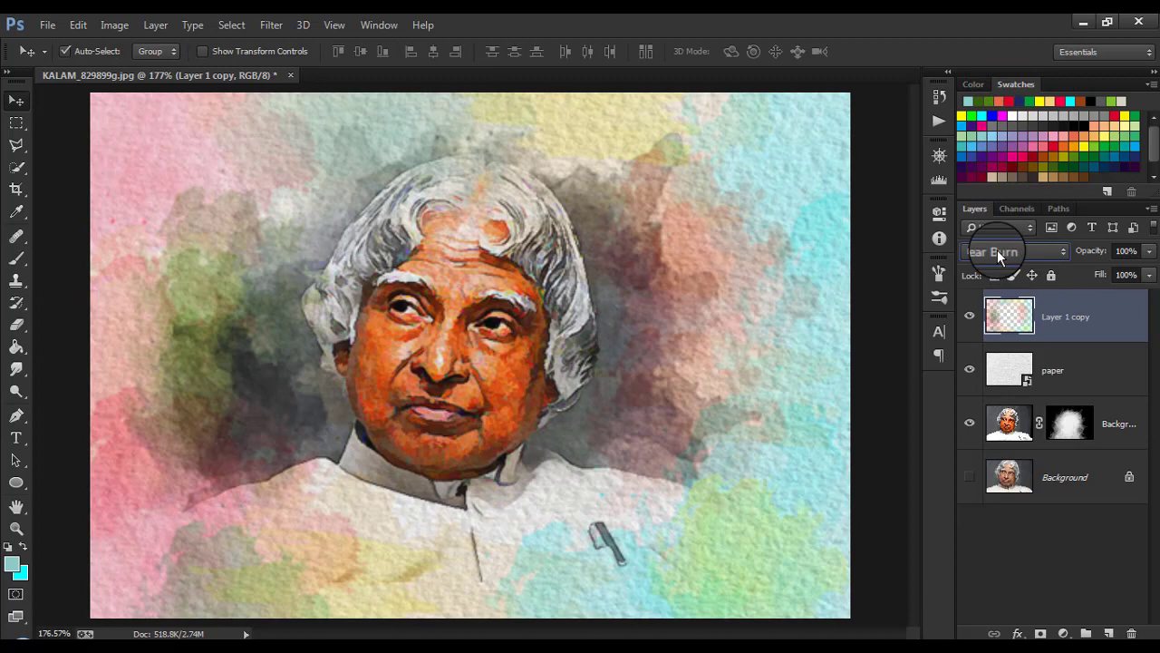
click(997, 249)
click(988, 144)
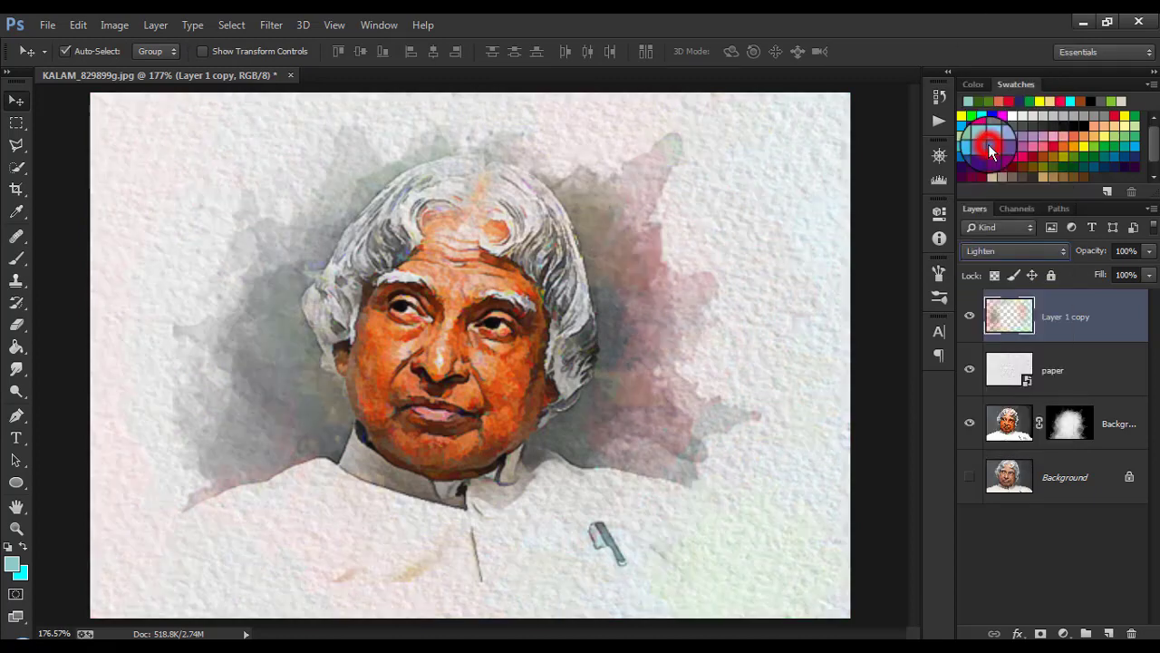
- Duplicate it again as Layer 1 copy 2 and set Layer 1 copy to Overlay
right_click(1099, 322)
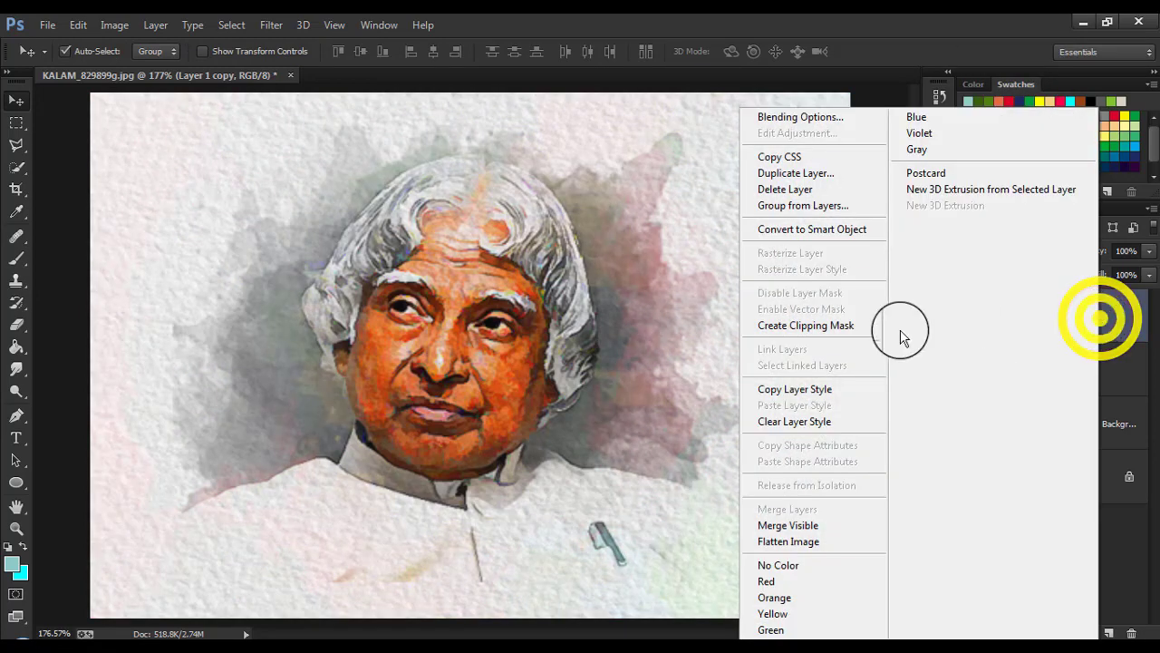
click(823, 176)
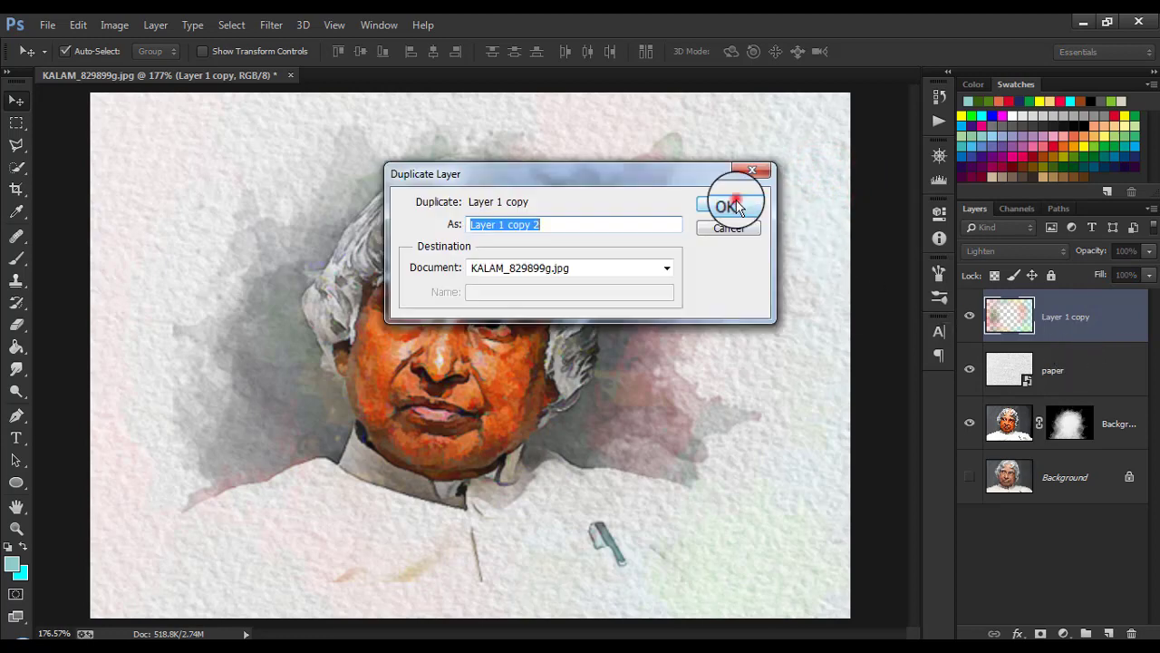
click(738, 207)
click(1082, 368)
click(1015, 250)
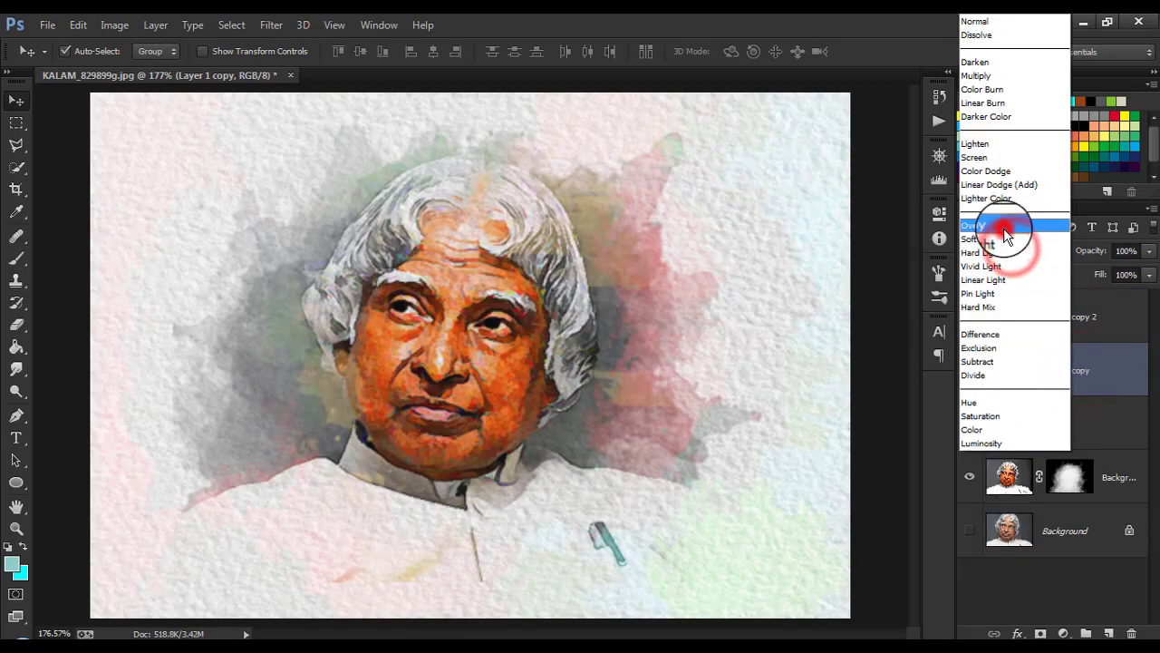
click(1003, 227)
- Stamp all visible layers into a new merged layer above Layer 1 copy 2
click(1047, 591)
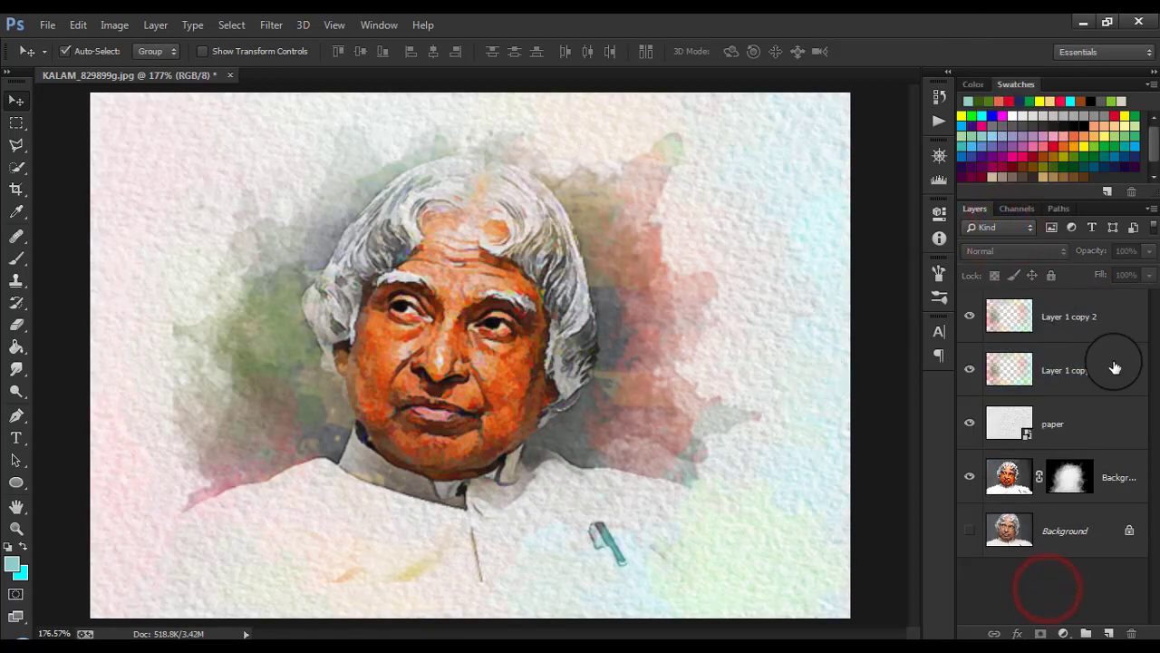
click(1093, 315)
key(ctrl+shift+alt+e)
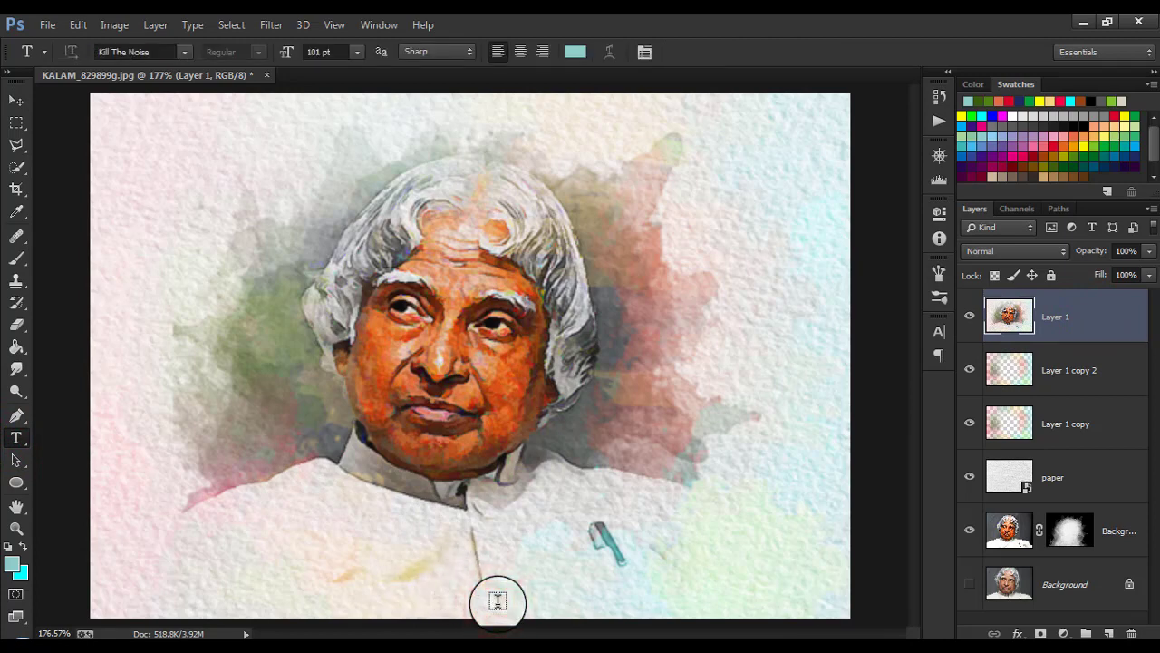
- Add smaller black 'giants tutorials' text in Kill The Noise along the bottom, shifted left
click(497, 601)
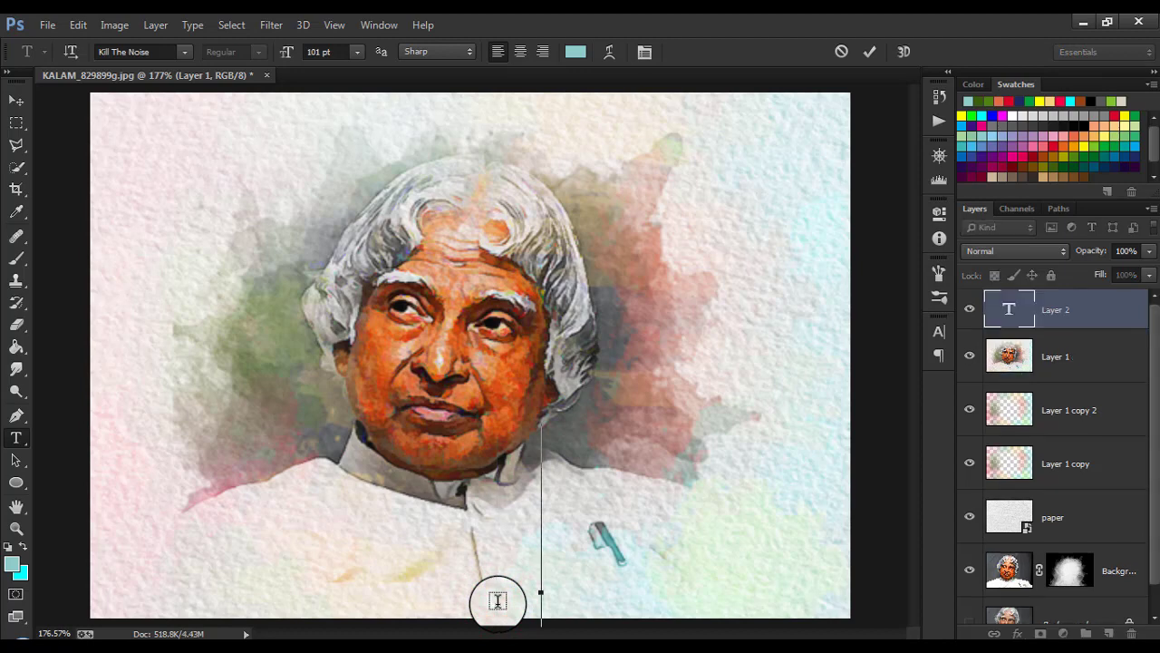
click(576, 52)
click(746, 350)
click(1093, 249)
drag(286, 51, 272, 51)
text(giants tutorials)
key(ctrl+a)
click(869, 52)
key(v)
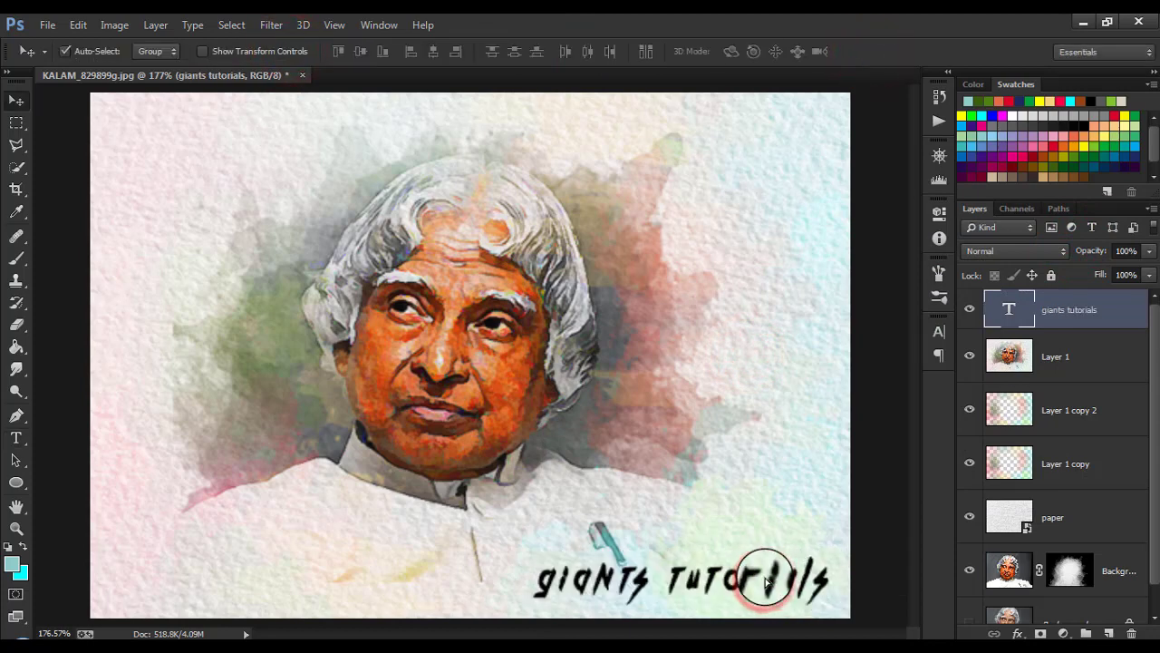
drag(766, 583, 648, 583)
- Crop the canvas's right edge inward
click(801, 399)
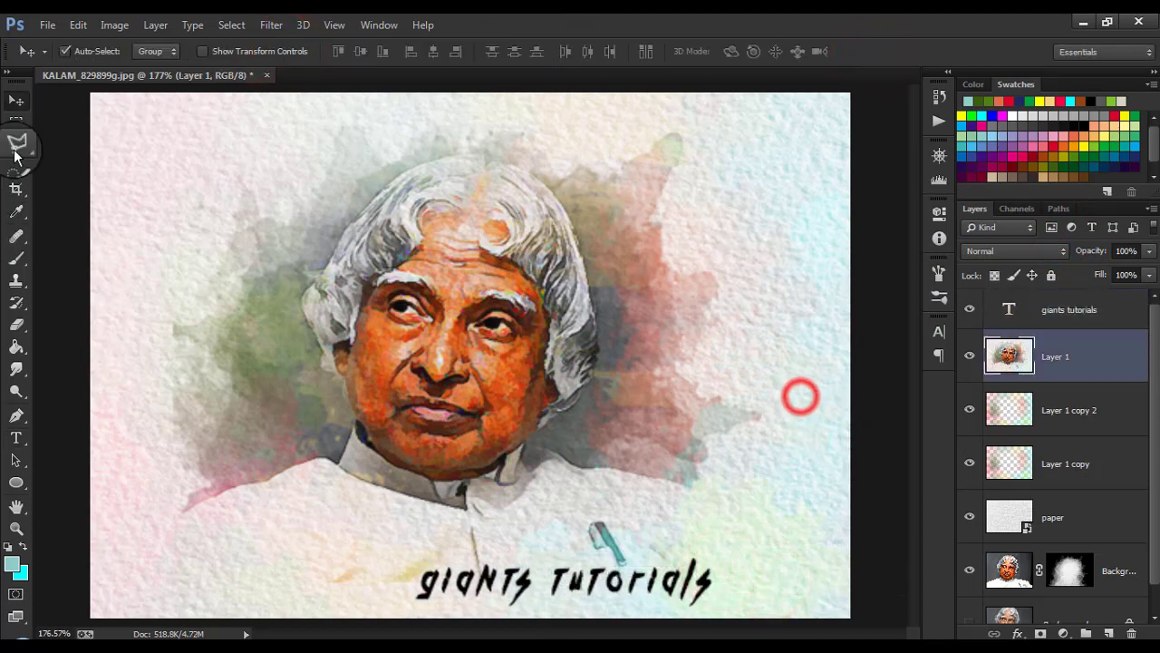
click(15, 188)
drag(843, 354, 732, 353)
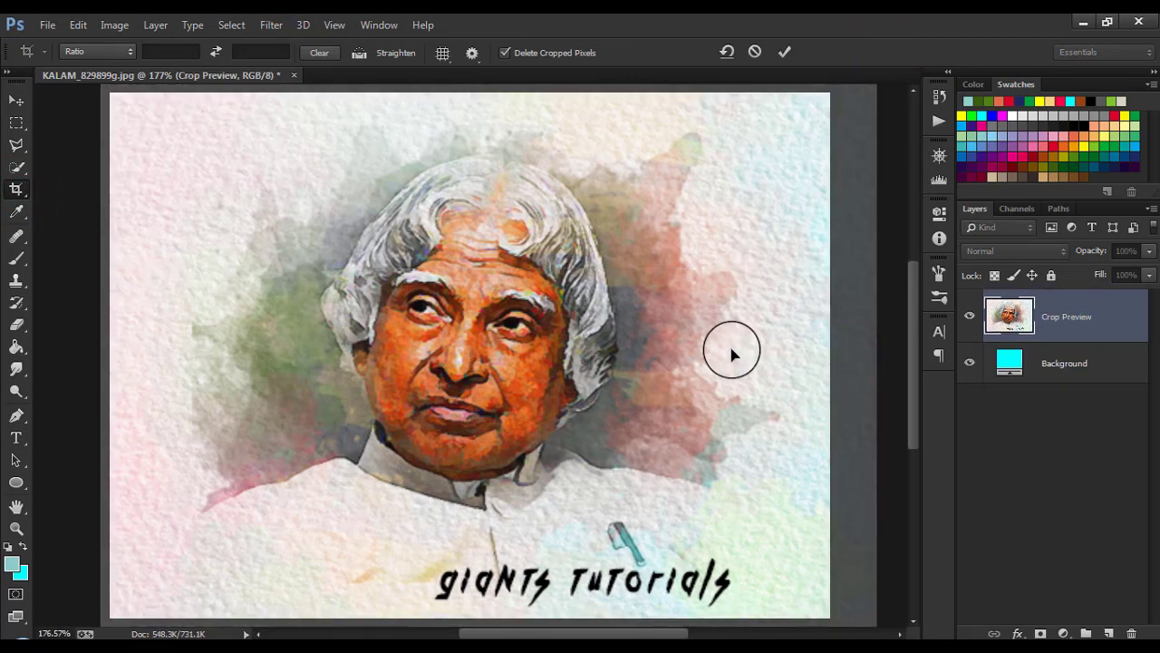
key(Return)
- Move the 'giants tutorials' text into the bottom-right corner
key(v)
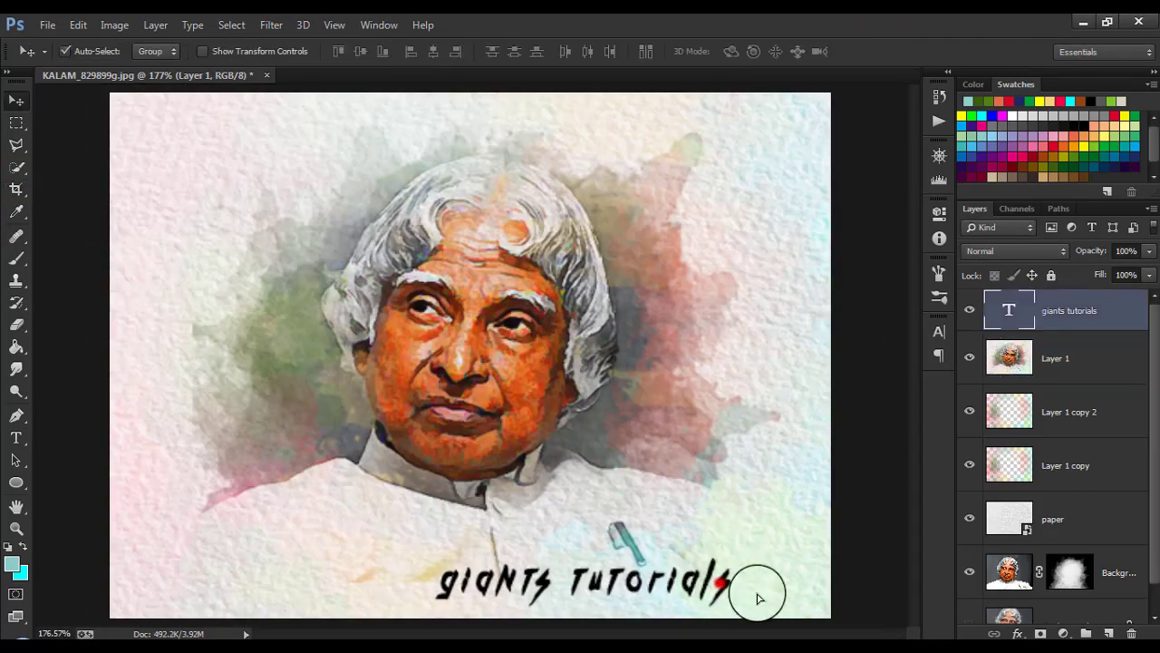
drag(675, 589, 765, 589)
key(ctrl+t)
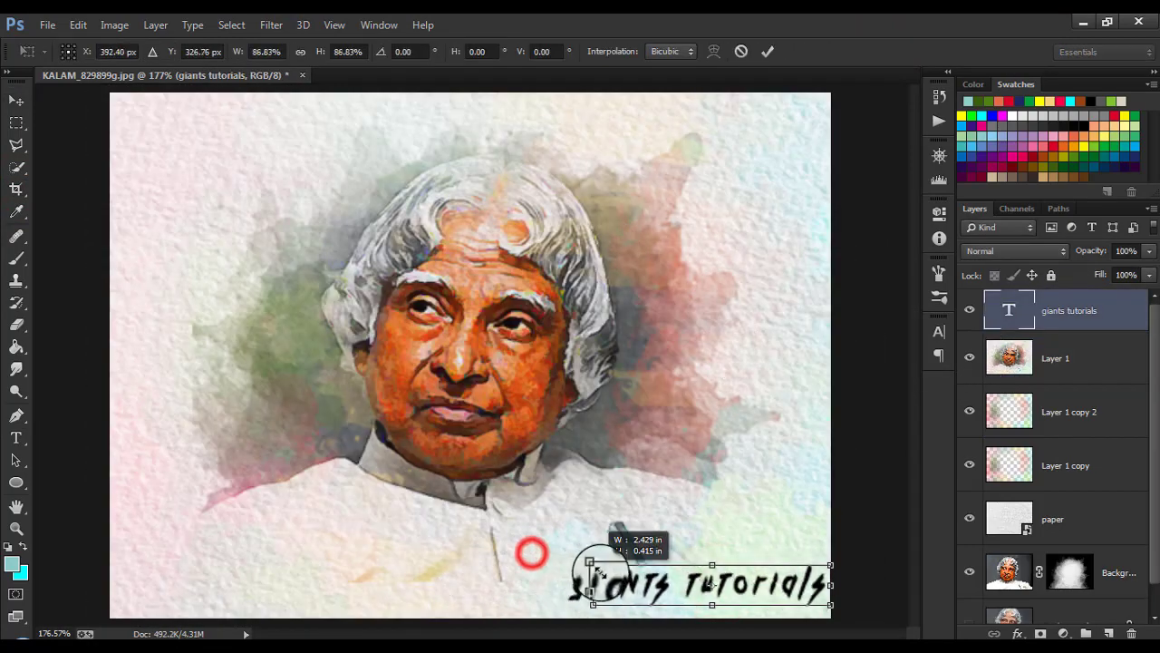
drag(537, 565, 597, 551)
key(Return)
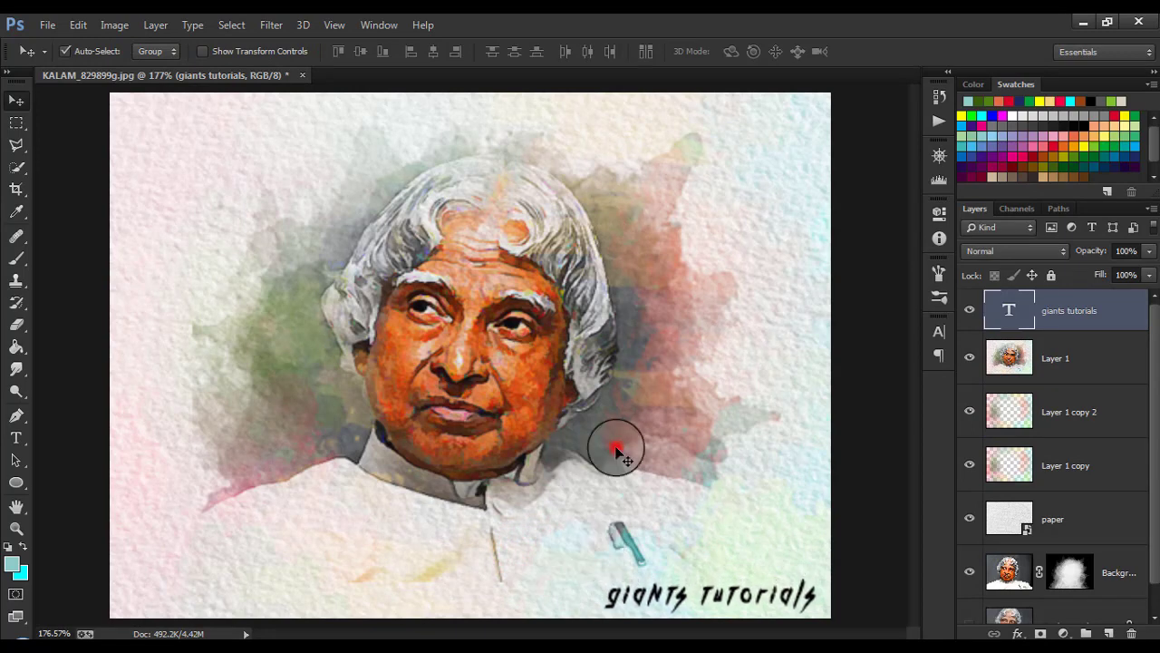
- Stamp all visible layers into merged Layer 2 and scale it to 97%
click(615, 447)
click(1110, 310)
key(ctrl+shift+alt+e)
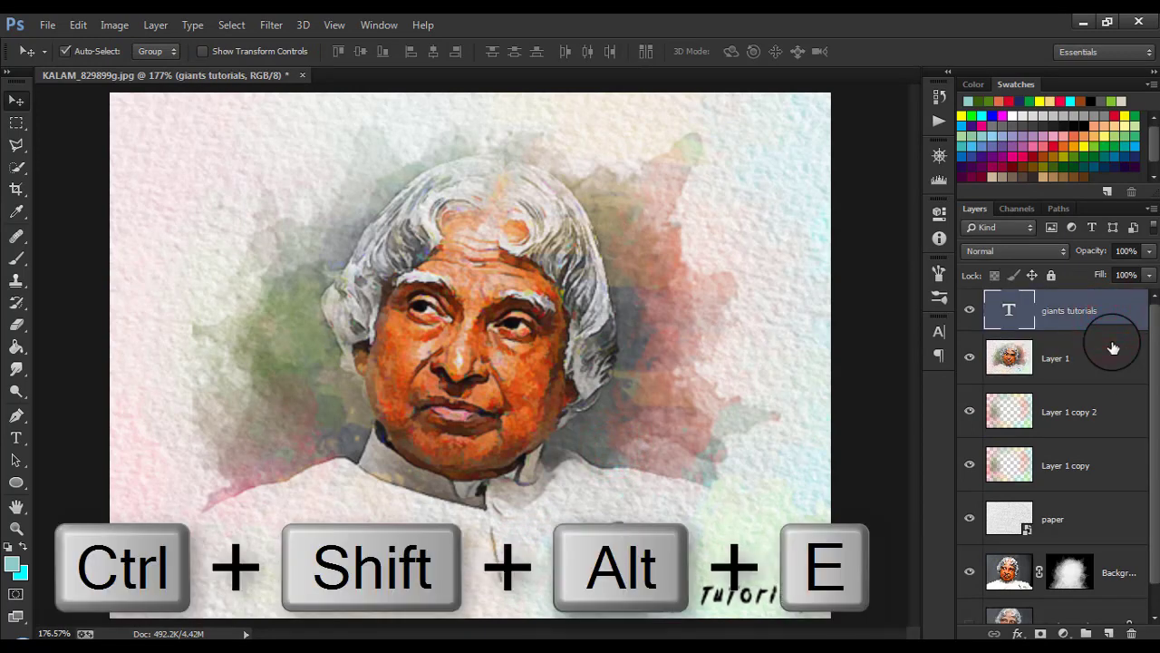
key(ctrl+t)
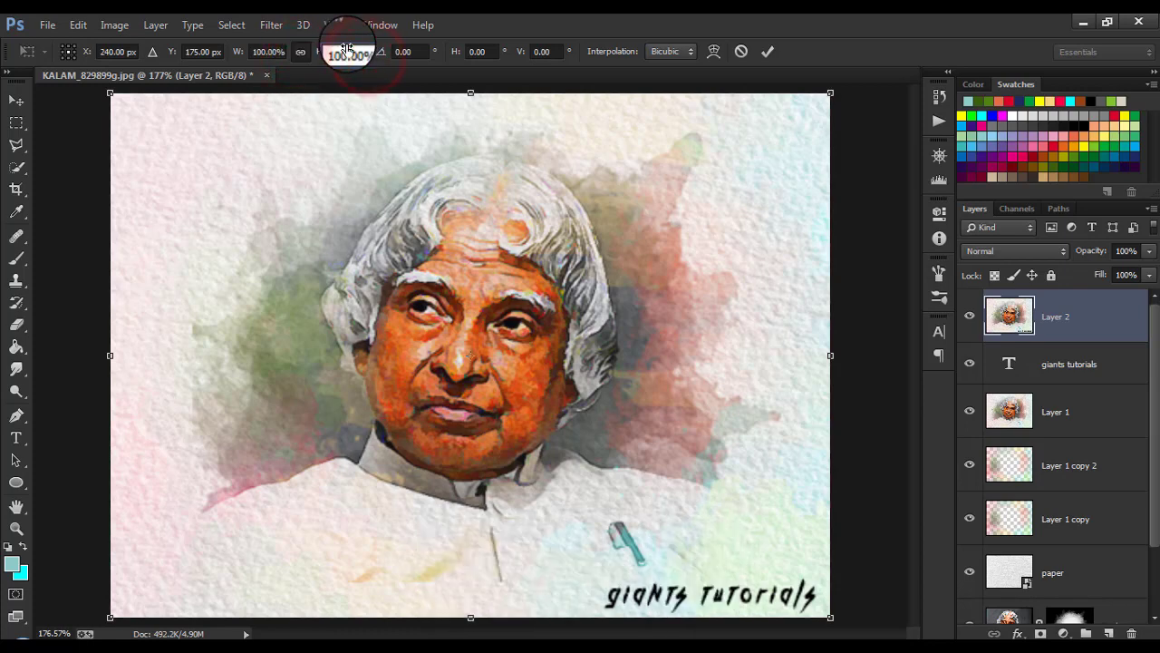
text(98)
key(Return)
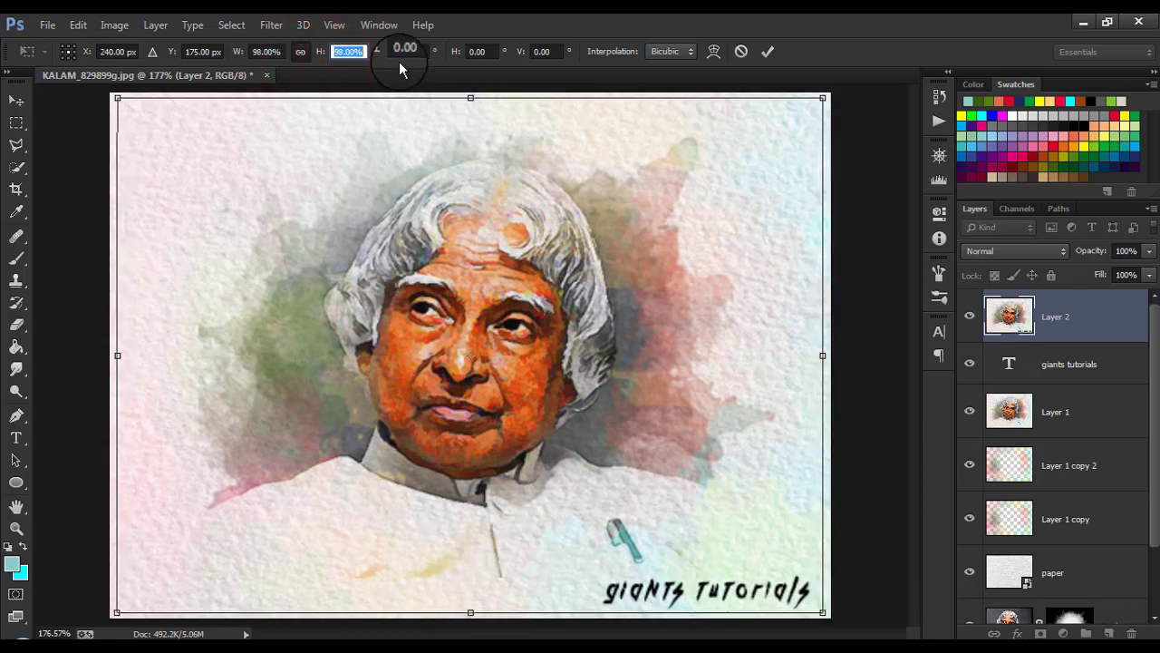
text(97)
key(Return)
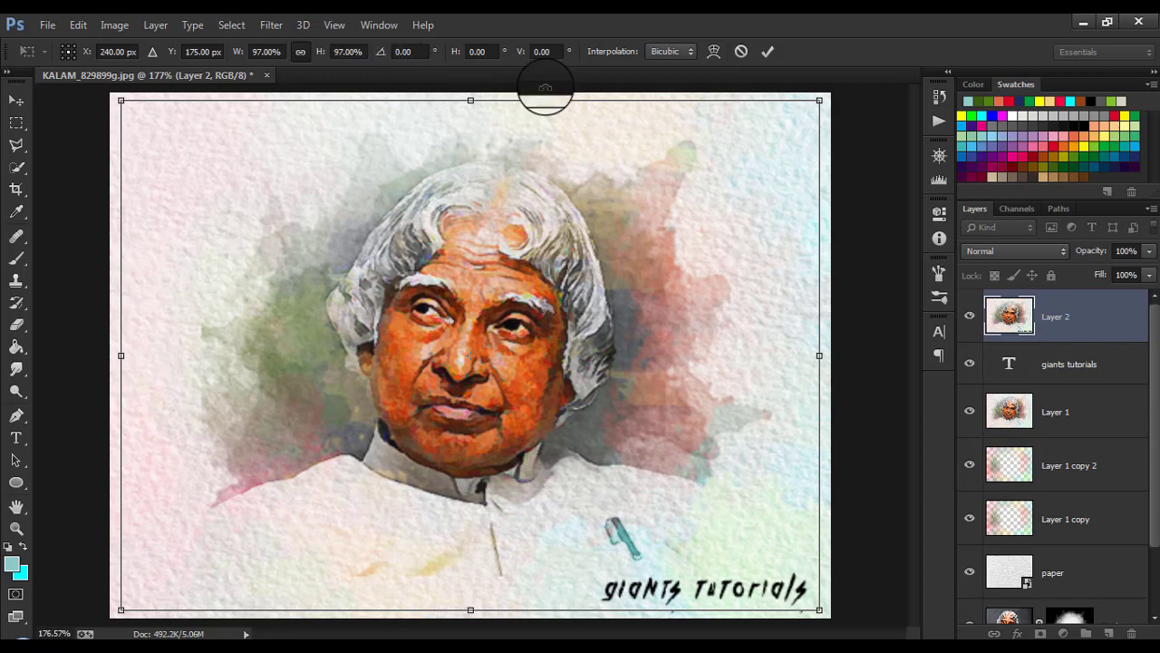
key(Return)
click(1104, 299)
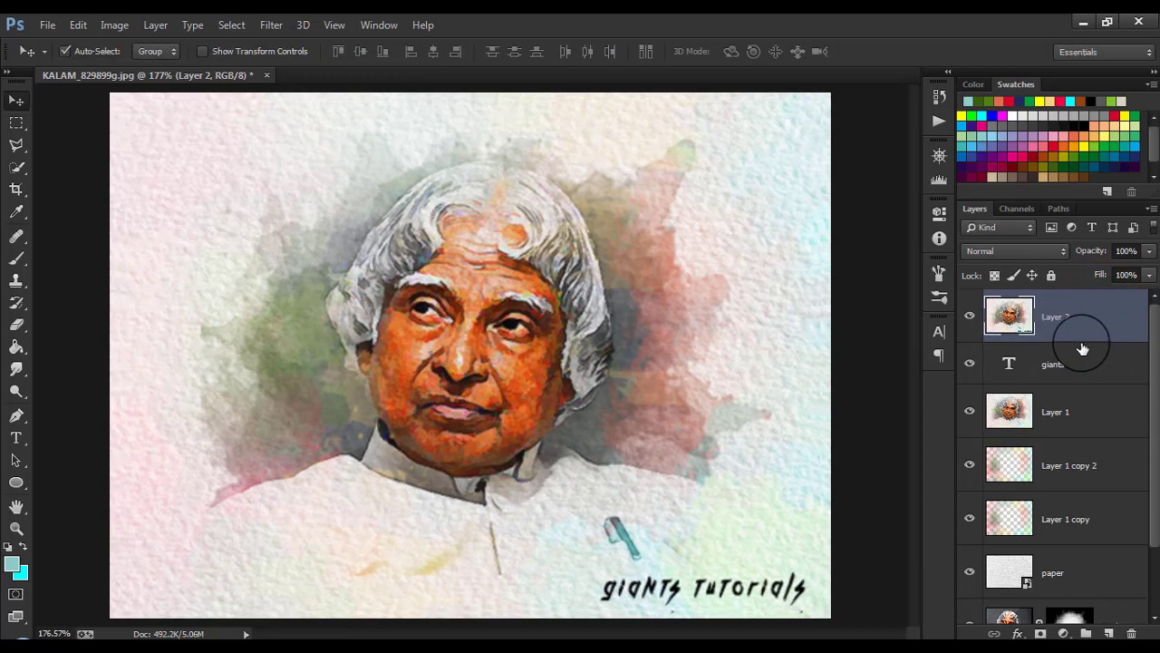
- Give Layer 2 a 5 px inside Stroke effect, initially in a salmon colour
double_click(992, 379)
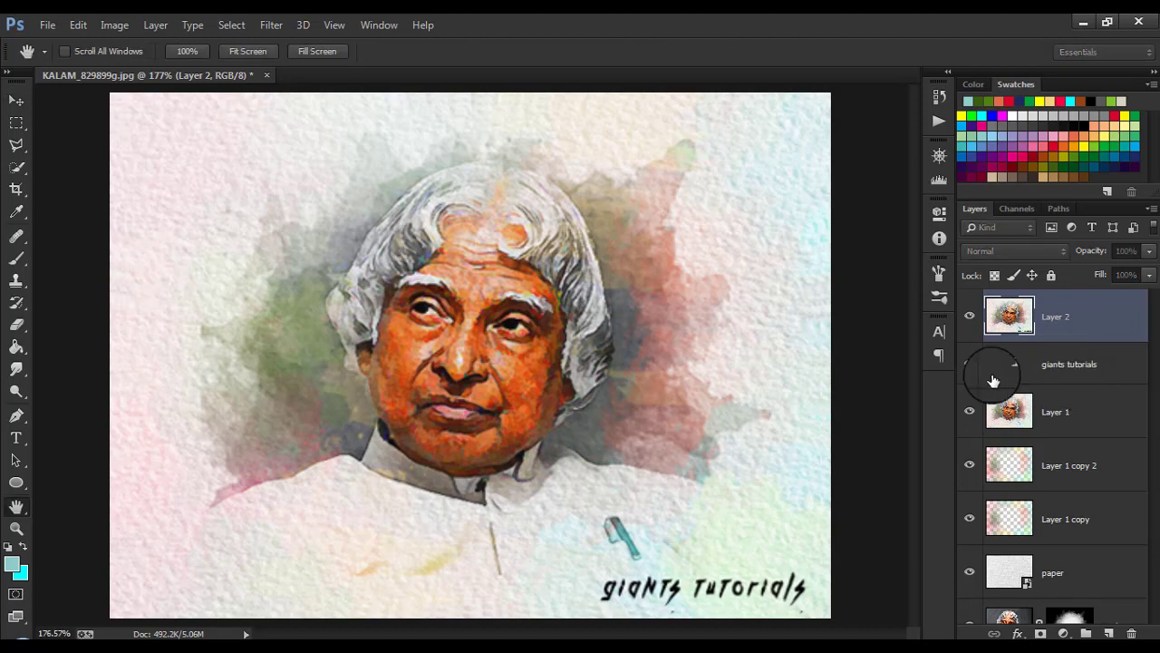
click(684, 328)
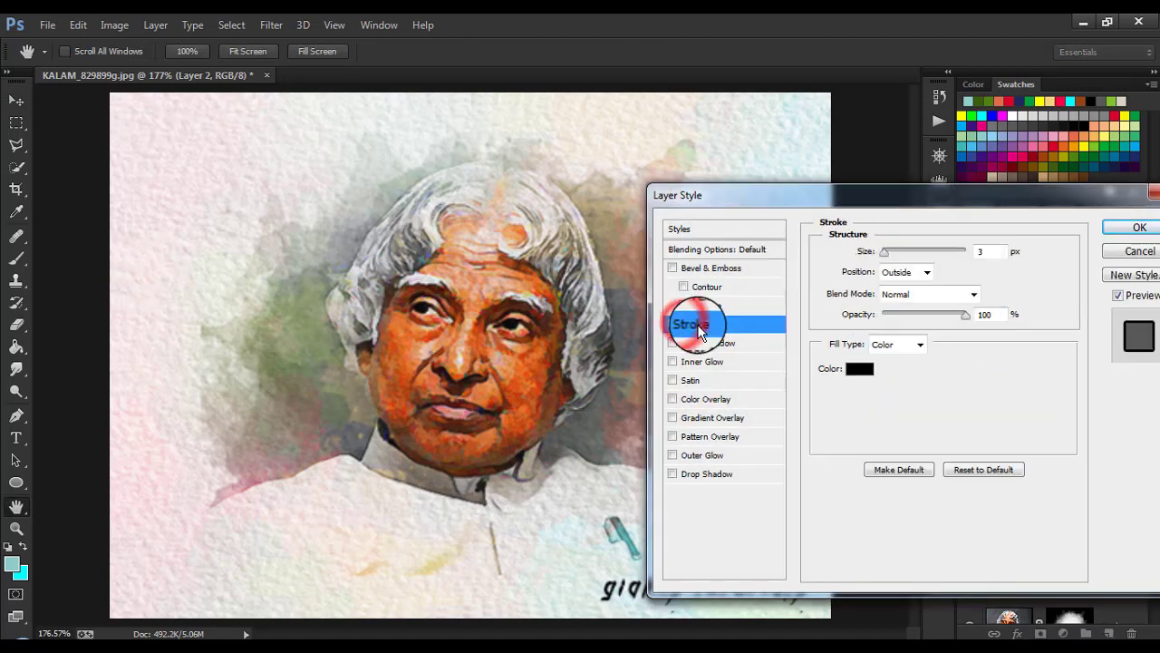
click(857, 365)
click(297, 348)
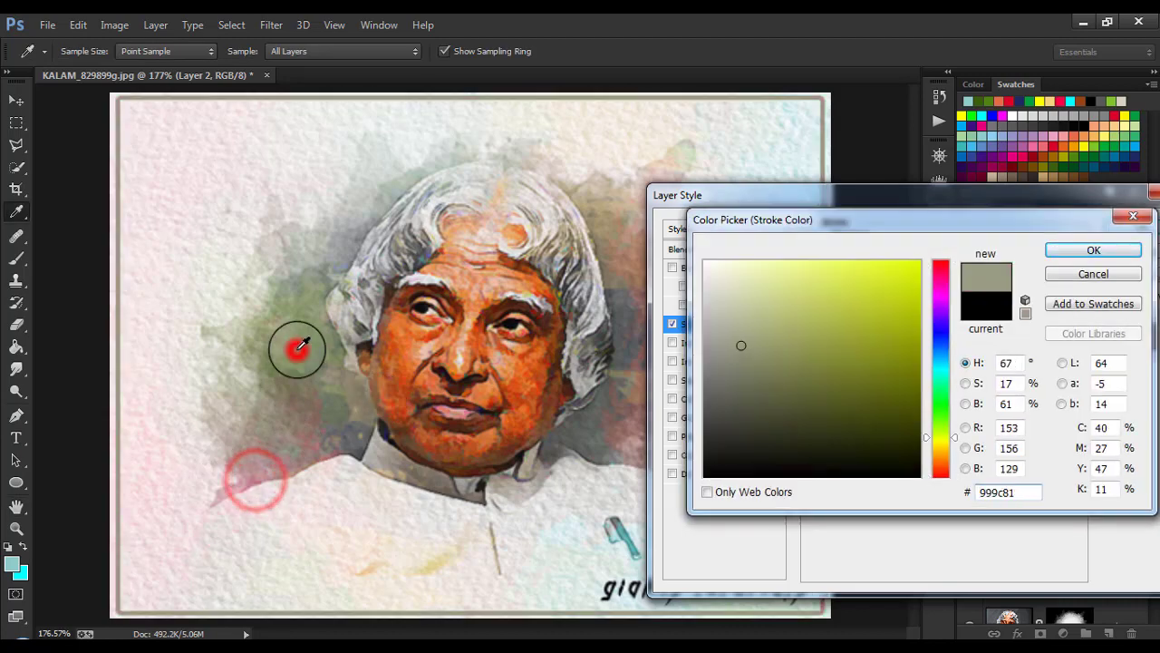
drag(645, 375, 454, 405)
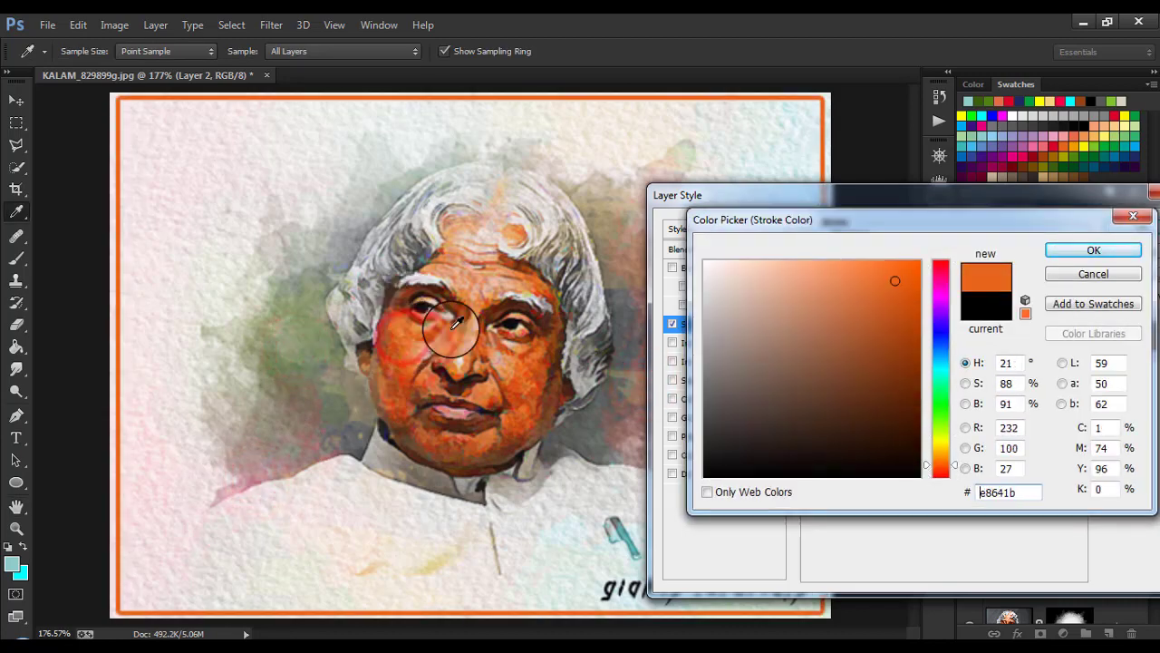
click(1066, 251)
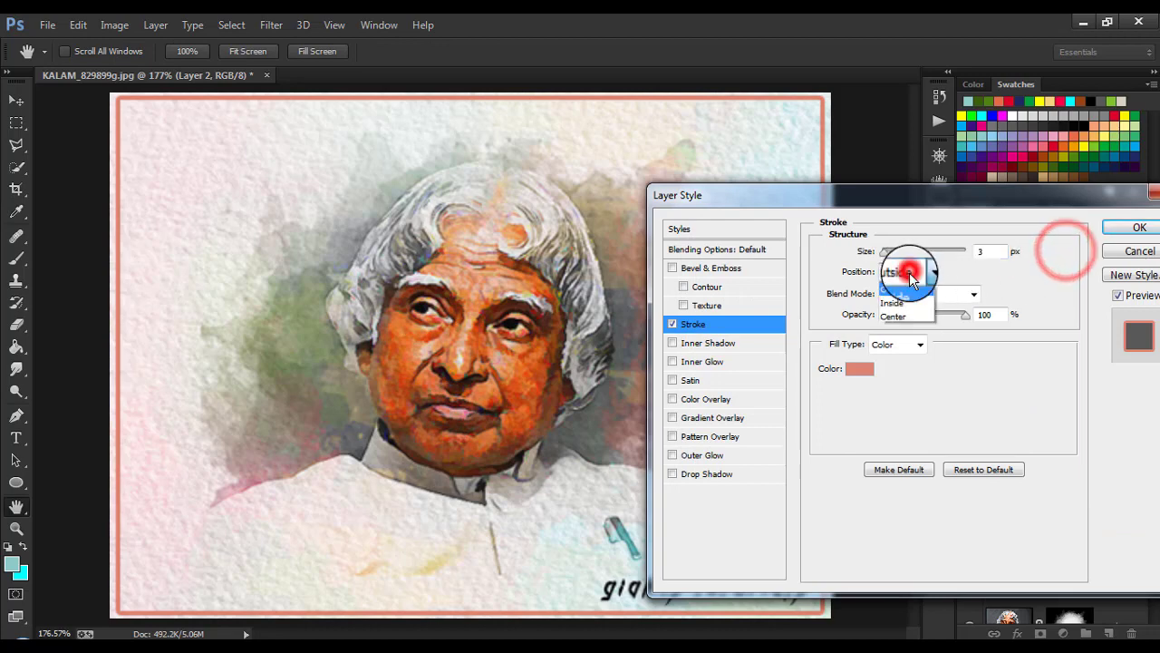
click(903, 303)
drag(885, 253, 877, 260)
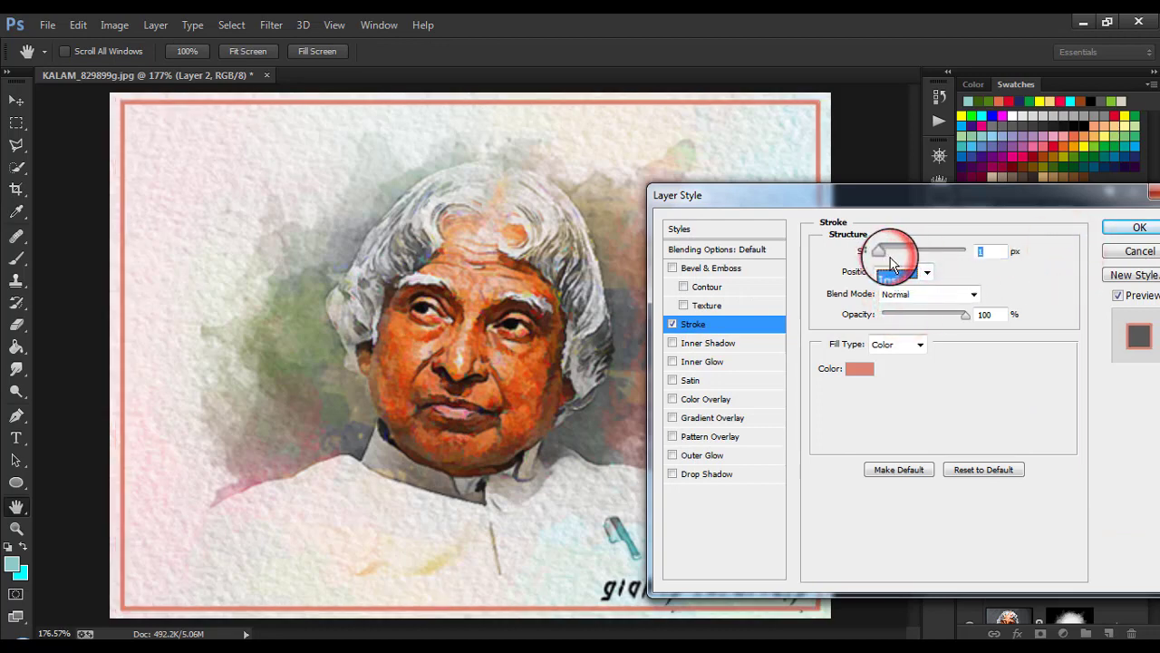
click(985, 252)
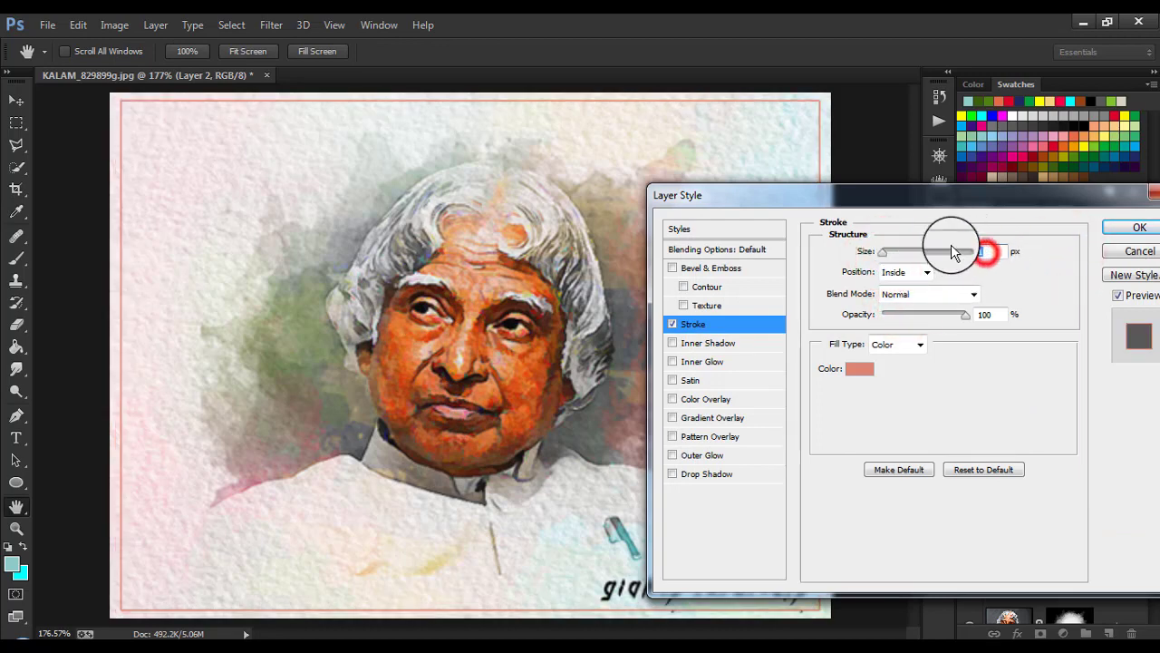
text(5)
click(1122, 227)
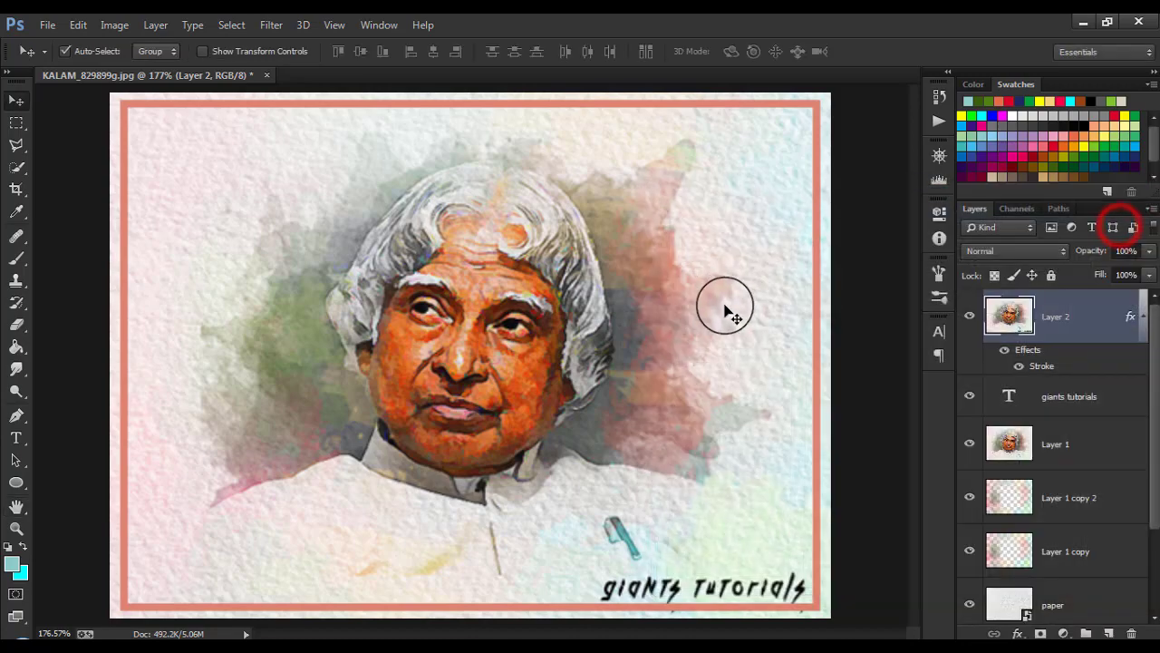
- Change the stroke colour to dark grey #3c3939
double_click(1042, 365)
click(854, 375)
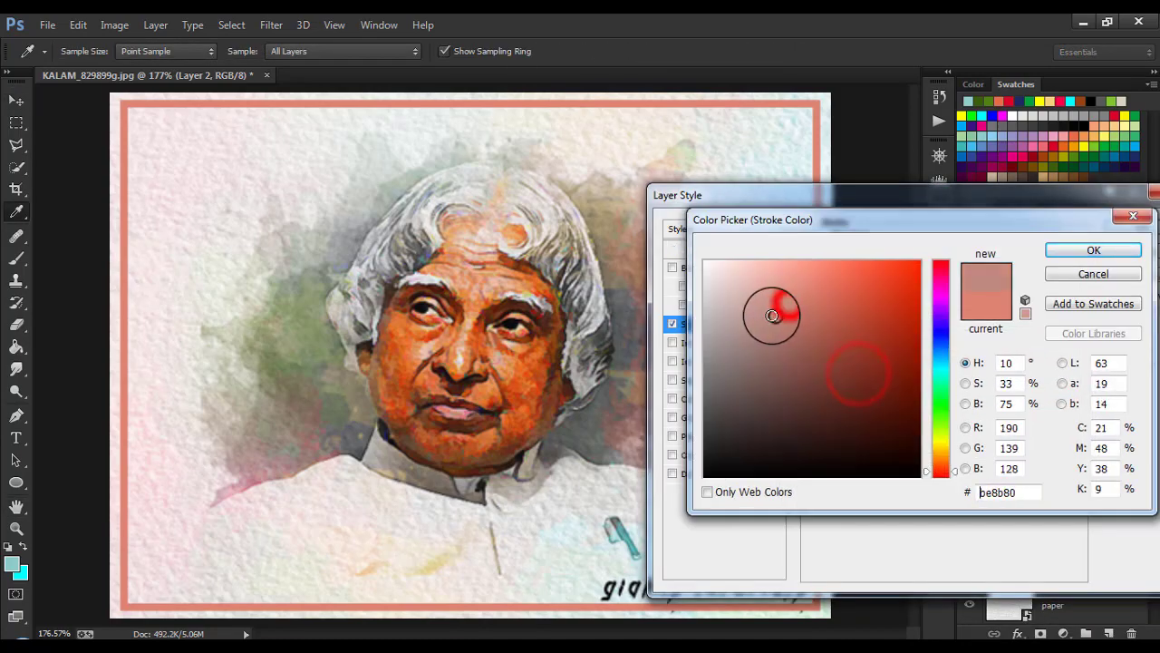
mouse_move(761, 314)
mouse_down()
mouse_move(733, 305)
mouse_move(703, 383)
mouse_move(714, 440)
mouse_move(700, 482)
mouse_move(689, 453)
mouse_move(715, 426)
mouse_up()
click(1094, 251)
click(1083, 228)
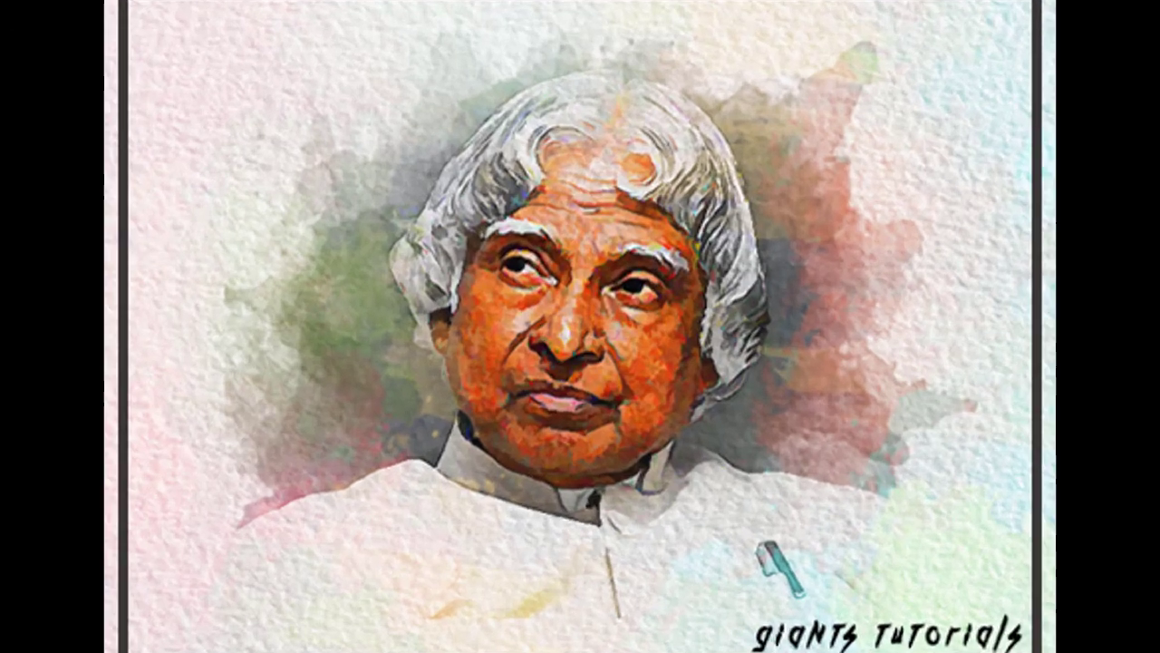